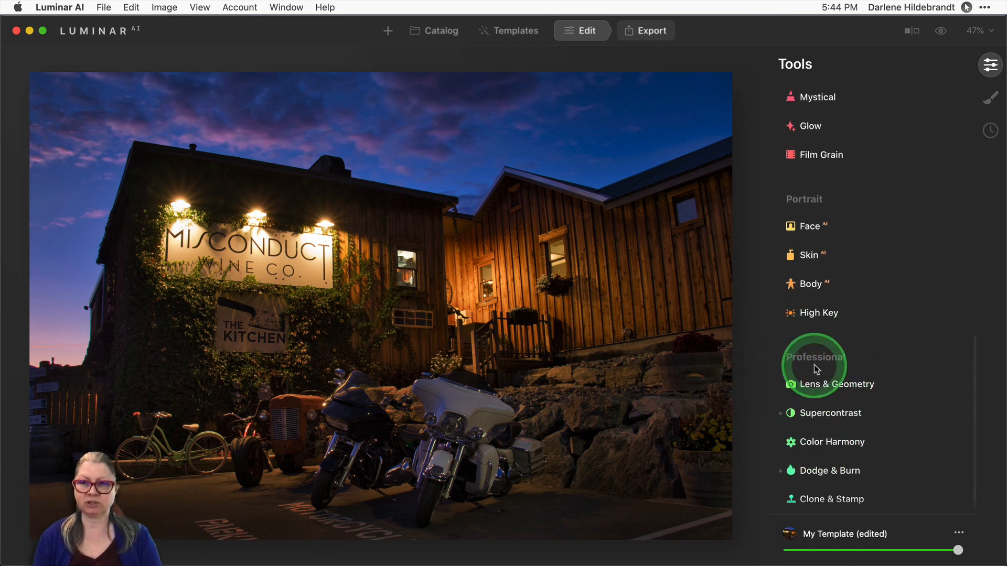
# Step: Enable Auto Distortion Corrections in Lens & Geometry and compare the winery photo with its original
pyautogui.click(835, 387)
pyautogui.scroll(-5, 835, 388)
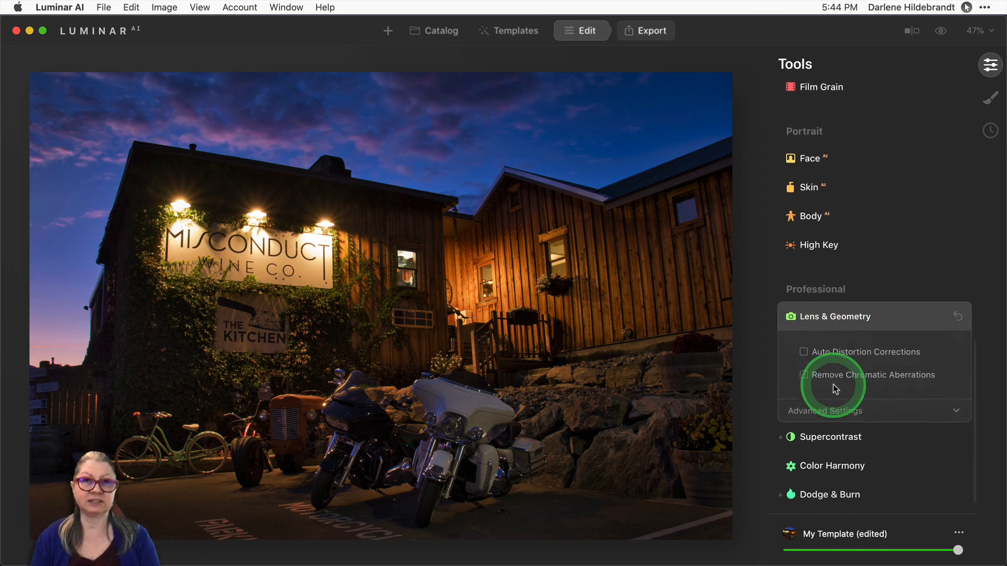
pyautogui.click(835, 387)
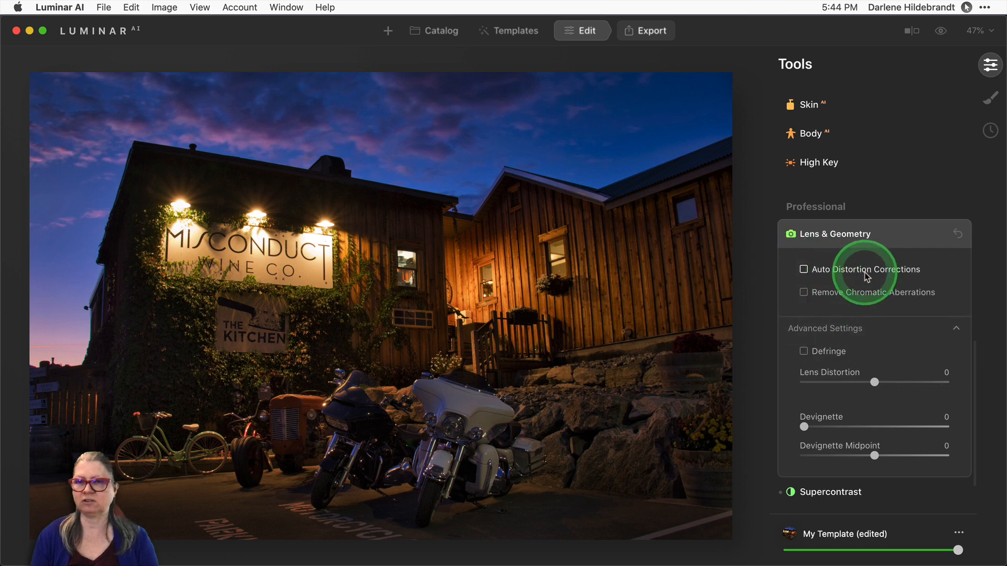
pyautogui.click(803, 270)
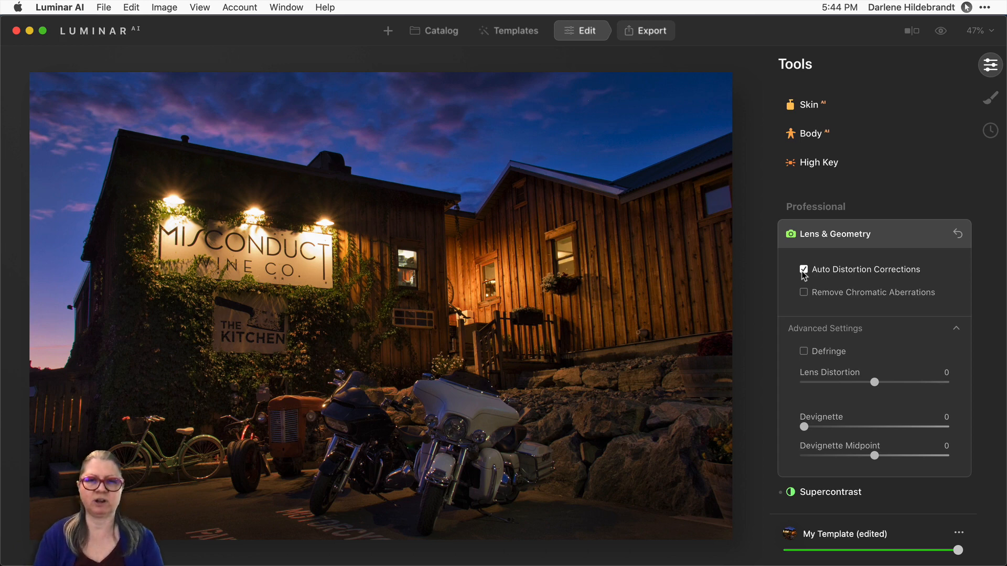
pyautogui.press('\\')
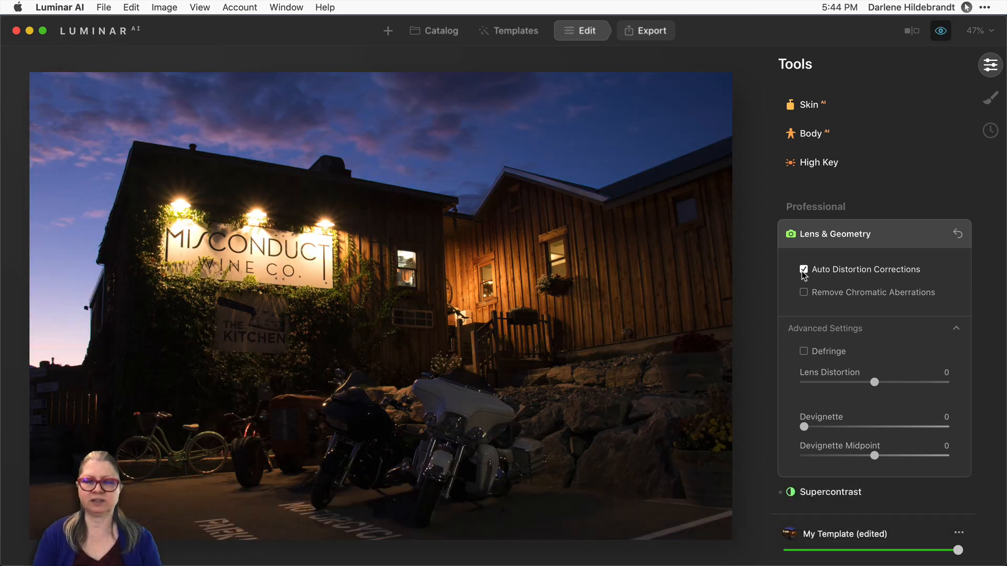
pyautogui.press('\\')
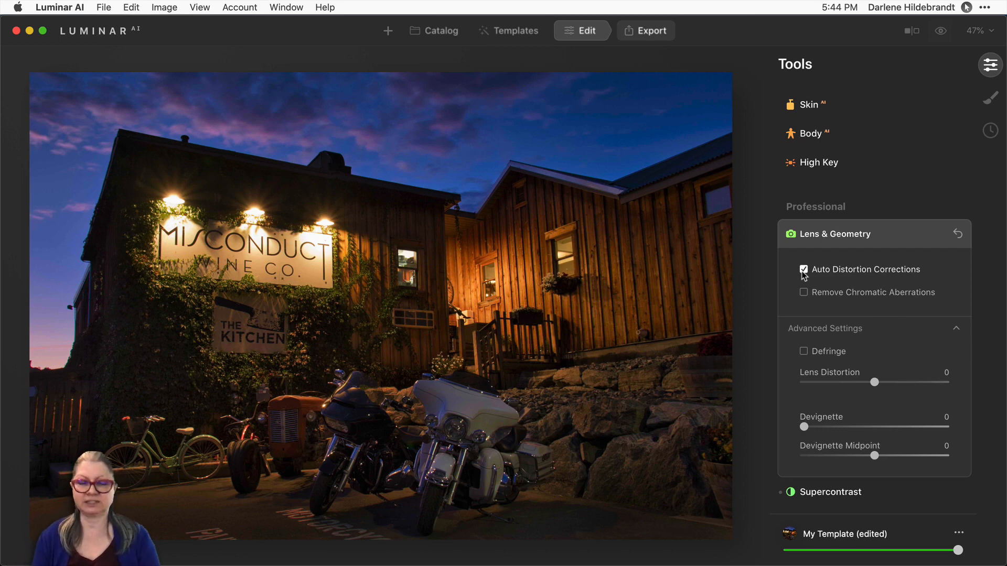
pyautogui.moveTo(804, 275); pyautogui.dragTo(873, 383)
pyautogui.click(892, 234)
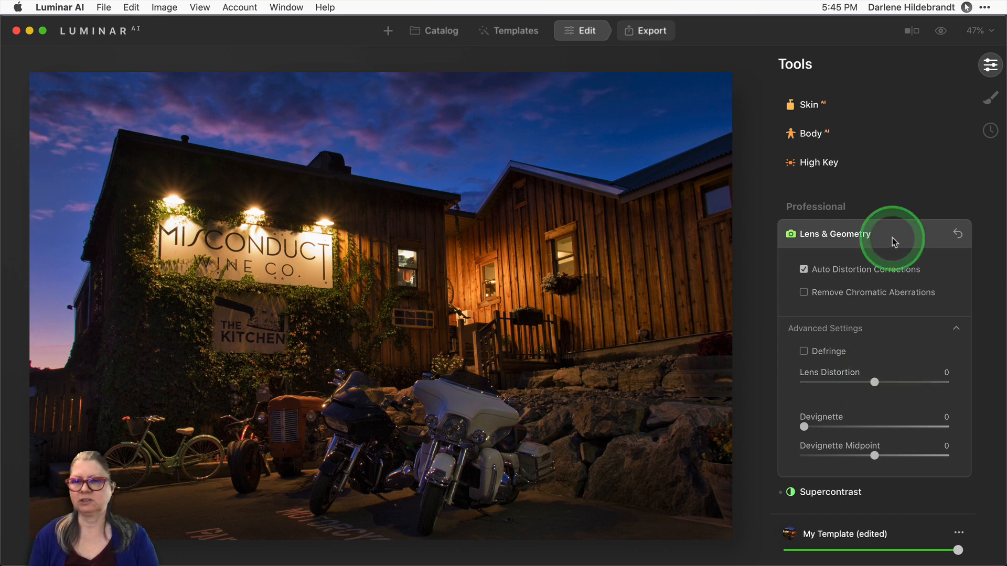
# Step: Apply the automatic vertical perspective correction to the winery photo with the Composition tool
pyautogui.scroll(4, 894, 242)
pyautogui.scroll(5, 894, 242)
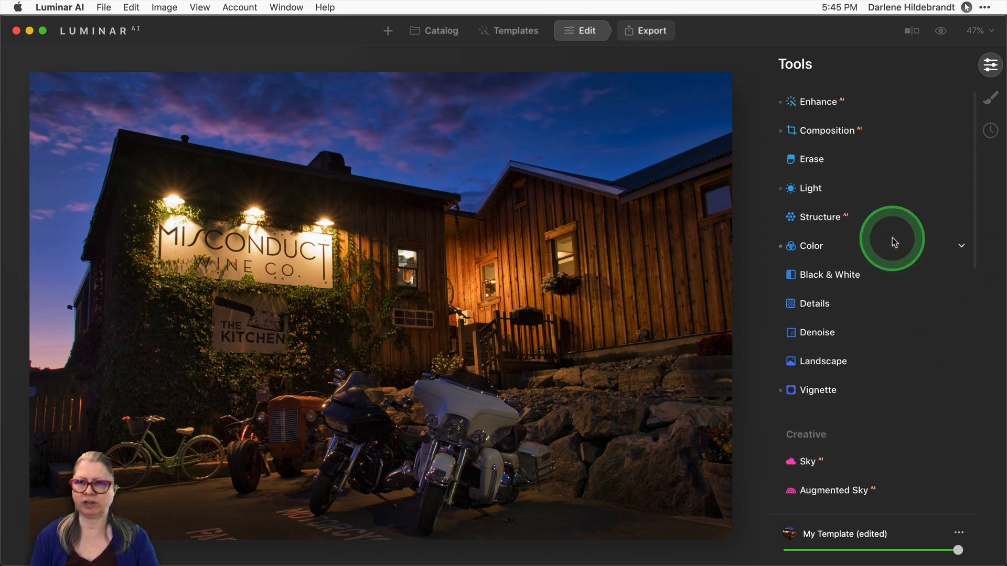
pyautogui.click(816, 102)
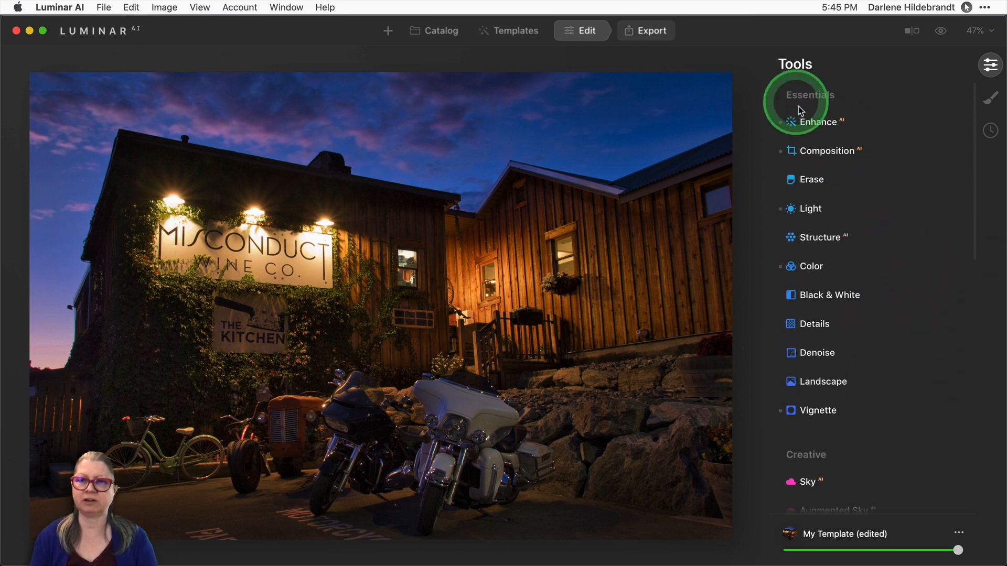
pyautogui.click(822, 152)
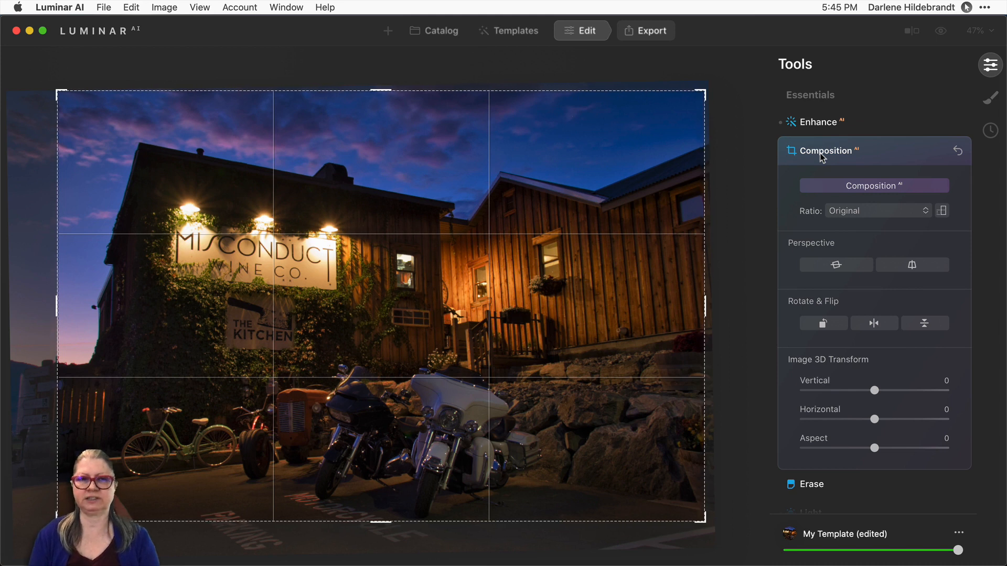
pyautogui.click(834, 268)
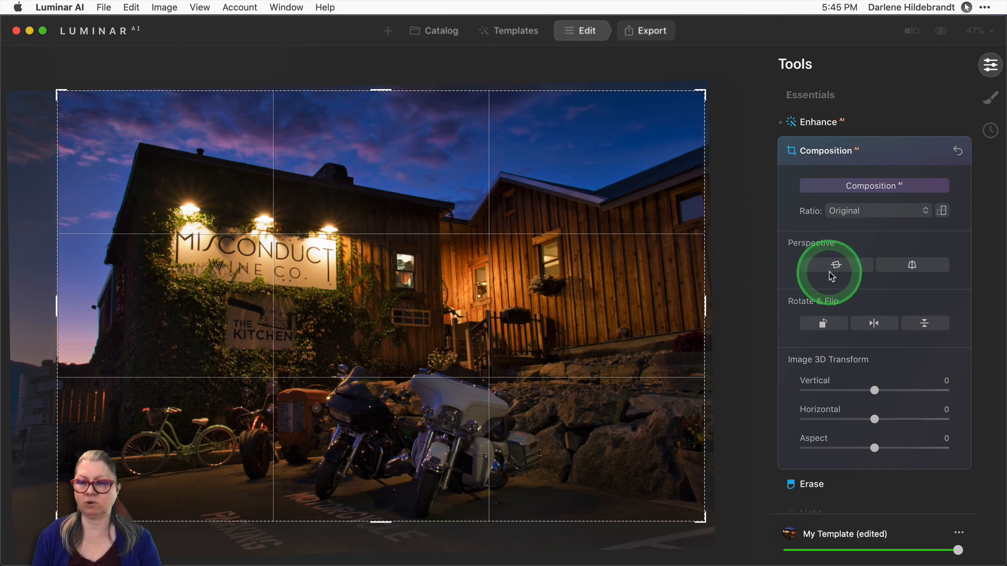
pyautogui.click(906, 269)
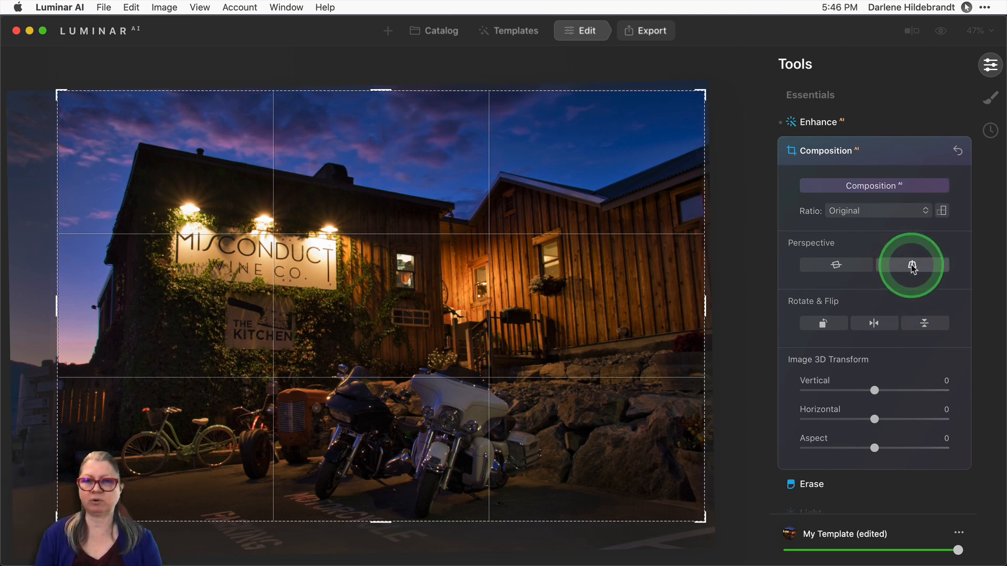
pyautogui.click(912, 267)
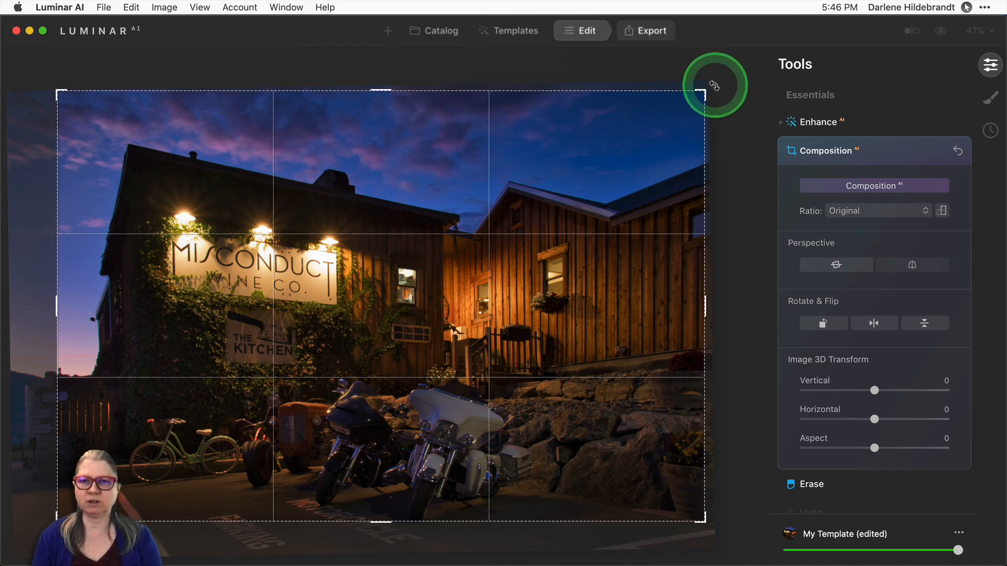
# Step: Fine-tune the photo's straightening by rotating it to about -1° around the crop frame
pyautogui.moveTo(714, 85); pyautogui.dragTo(713, 84)
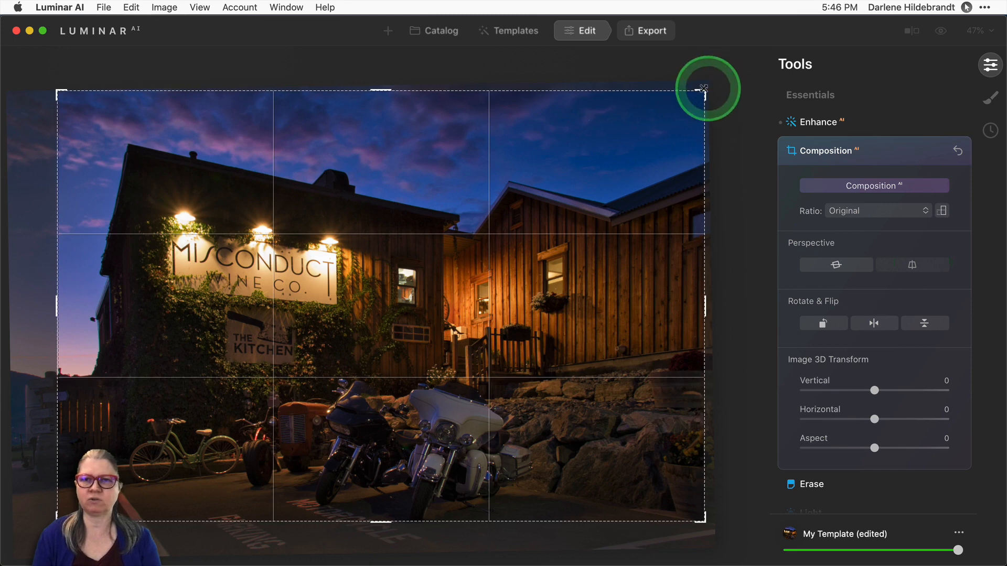
pyautogui.moveTo(711, 86); pyautogui.dragTo(715, 84)
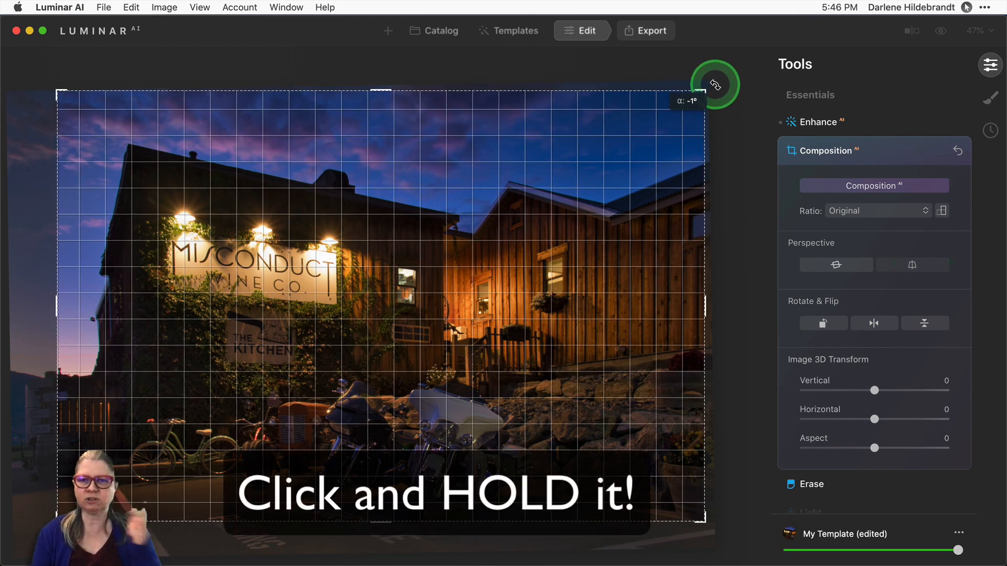
pyautogui.moveTo(715, 85); pyautogui.dragTo(715, 85)
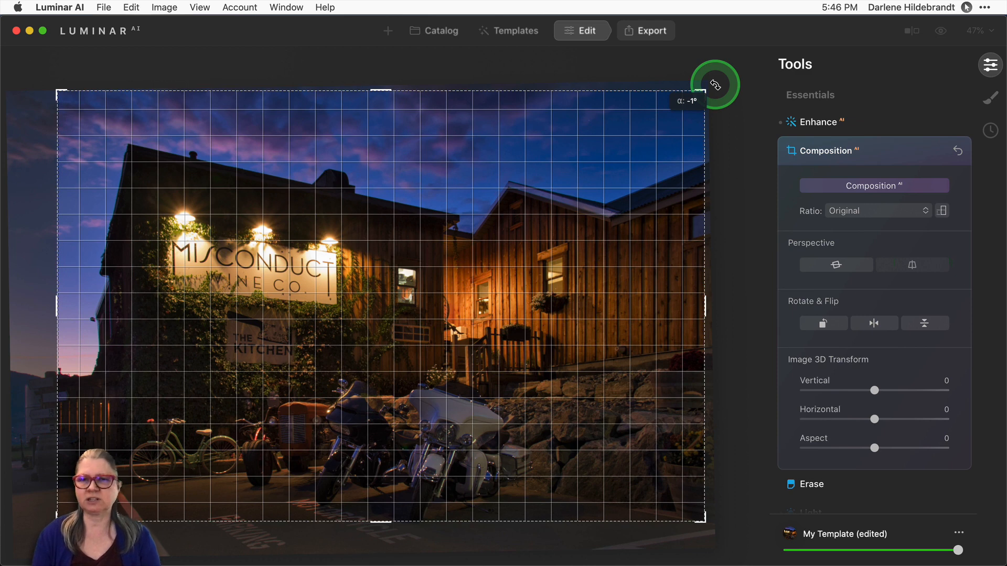
pyautogui.moveTo(714, 84); pyautogui.dragTo(713, 85)
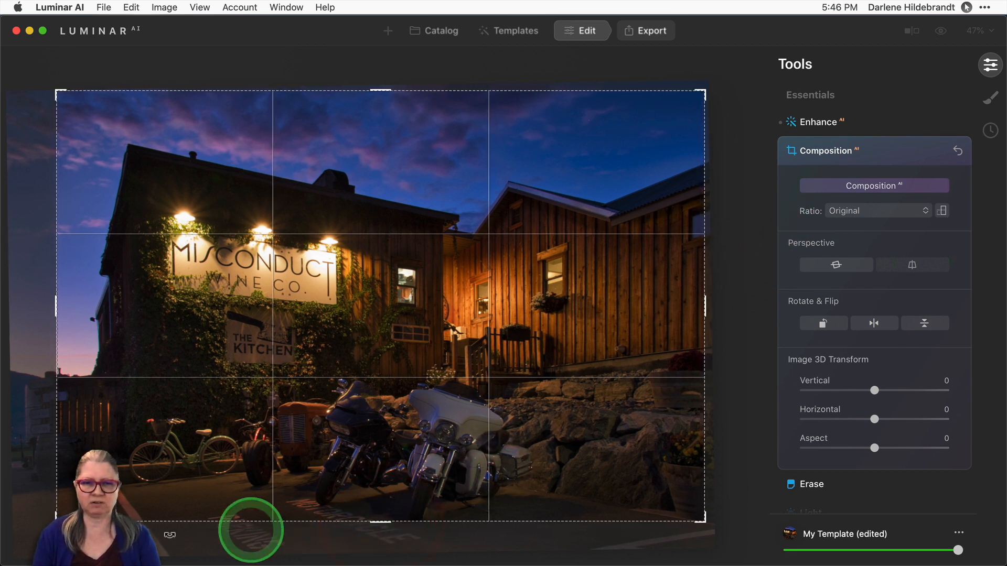
# Step: Reposition the winery photo within the crop frame, apply the crop and compare the result with the original
pyautogui.moveTo(251, 530); pyautogui.dragTo(141, 490)
pyautogui.click(245, 473)
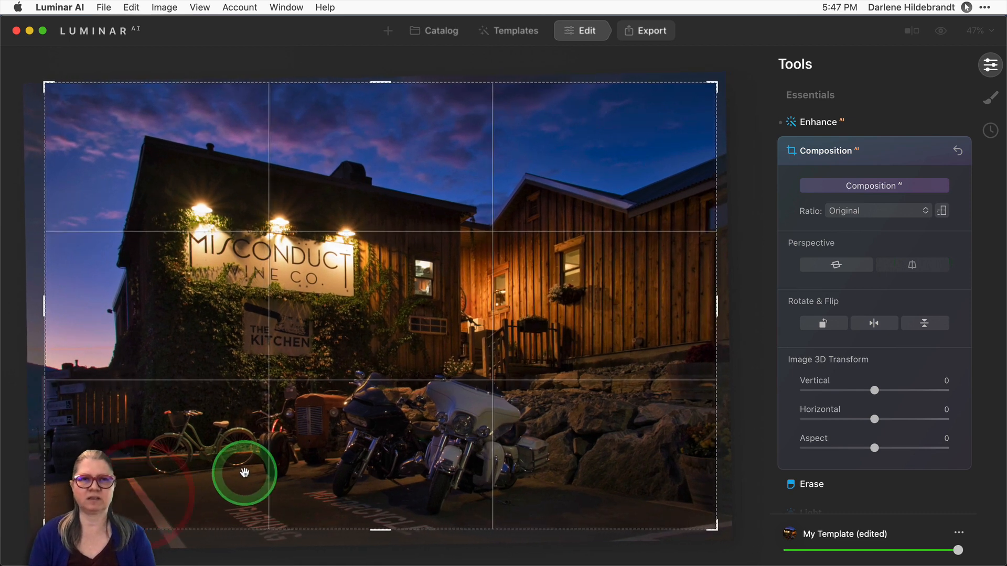
pyautogui.press('Return')
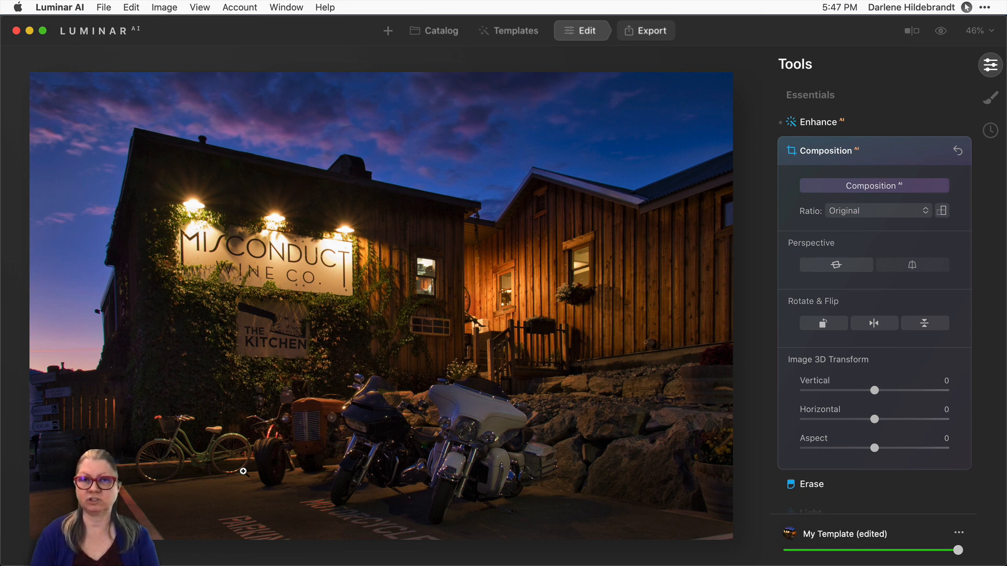
pyautogui.press('\\')
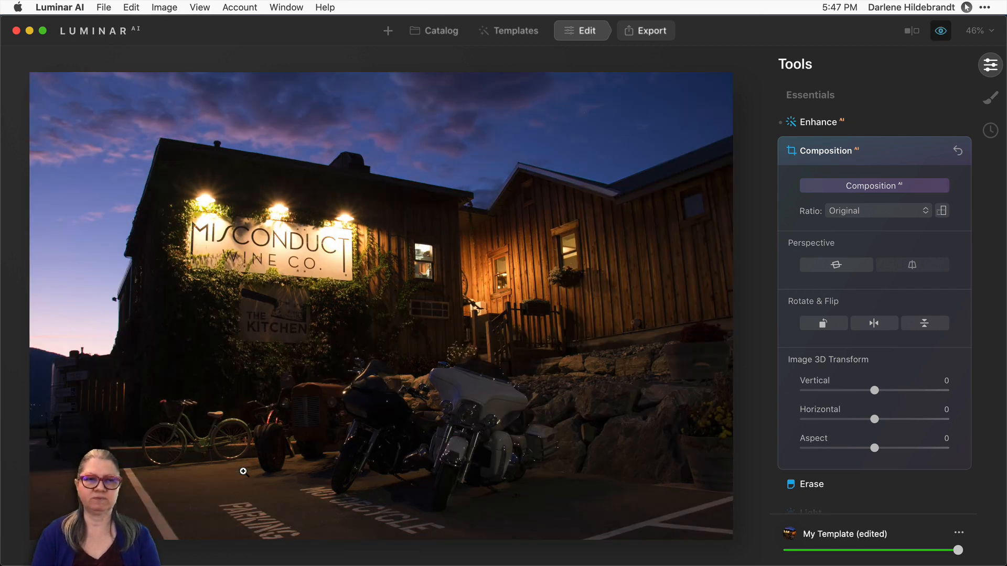
pyautogui.press('\\')
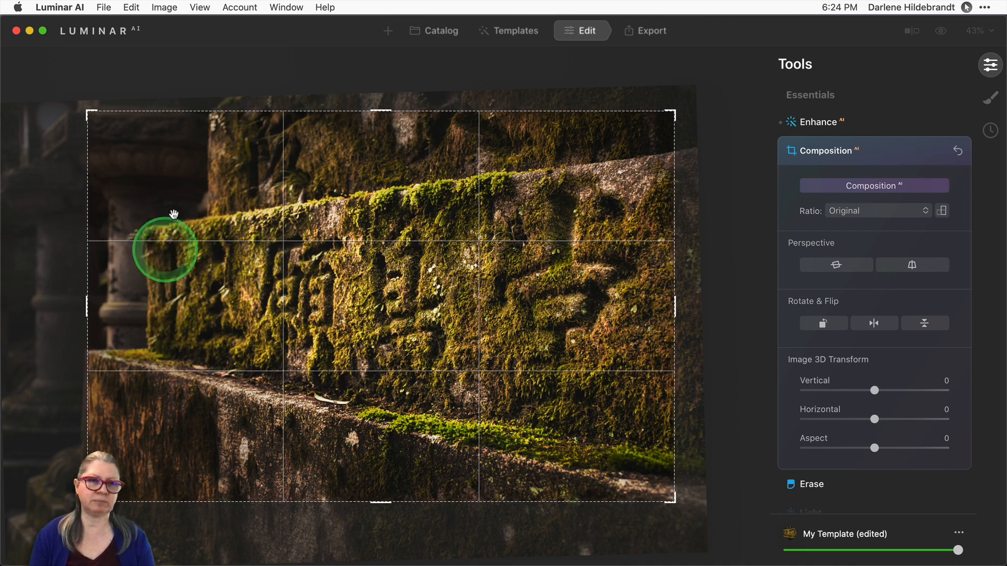
# Step: Apply the crop of the mossy stone wall photo and open the Clone & Stamp tool
pyautogui.click(191, 321)
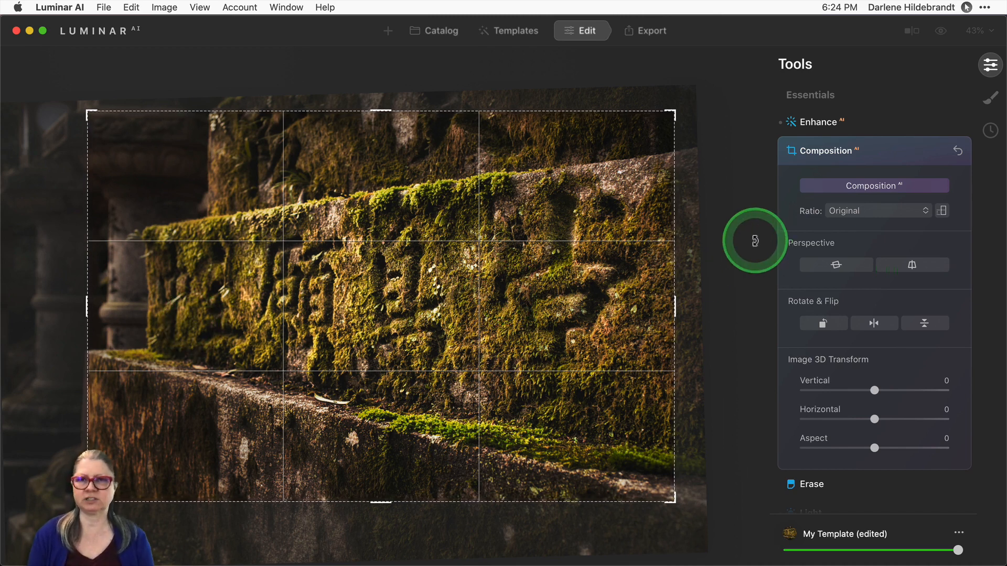
pyautogui.click(890, 153)
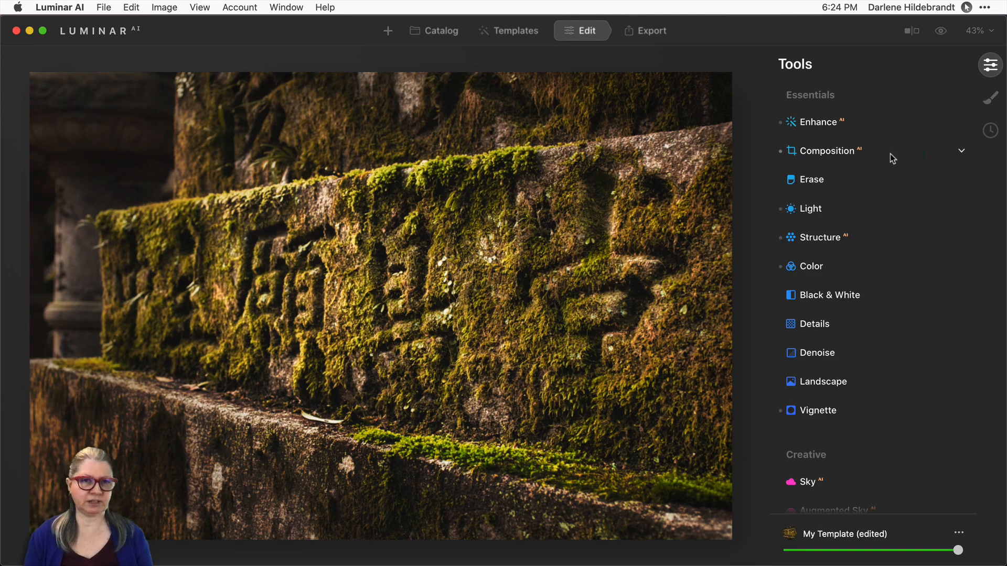
pyautogui.scroll(-12, 889, 153)
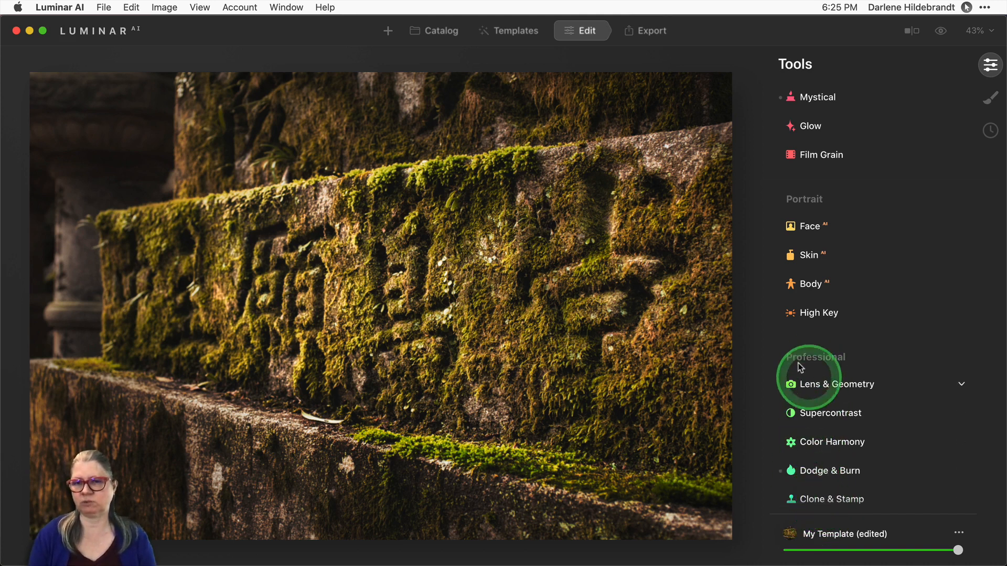
pyautogui.click(818, 499)
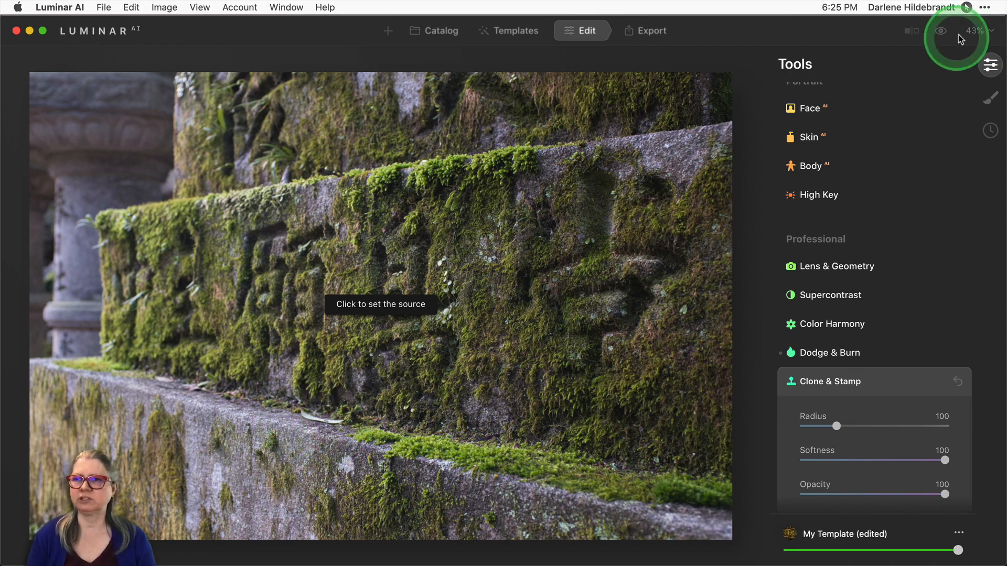
# Step: Set the Clone & Stamp brush to radius 397, softness 84 and opacity 49 for retouching the fallen leaf
pyautogui.click(977, 30)
pyautogui.click(957, 97)
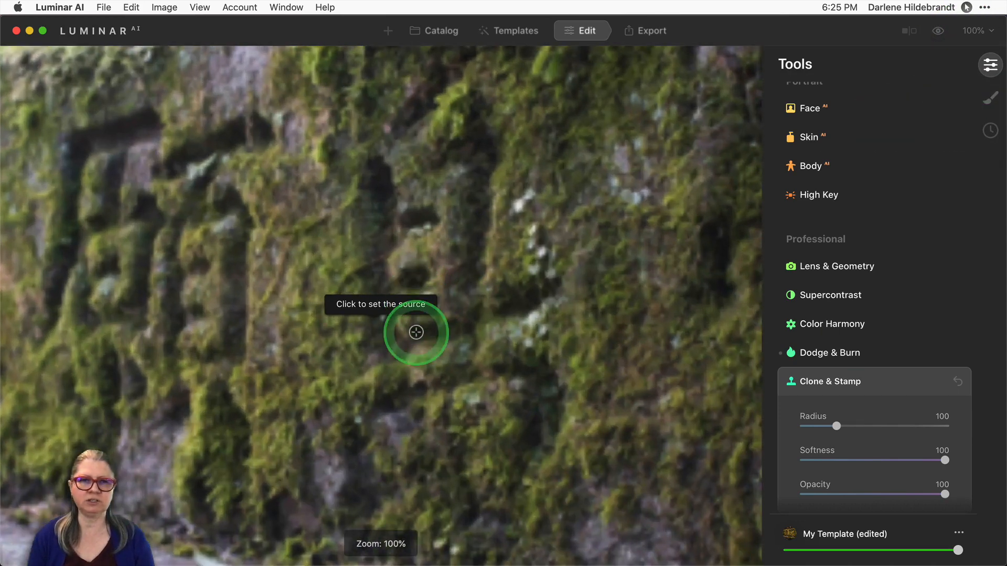
pyautogui.scroll(-5, 414, 331)
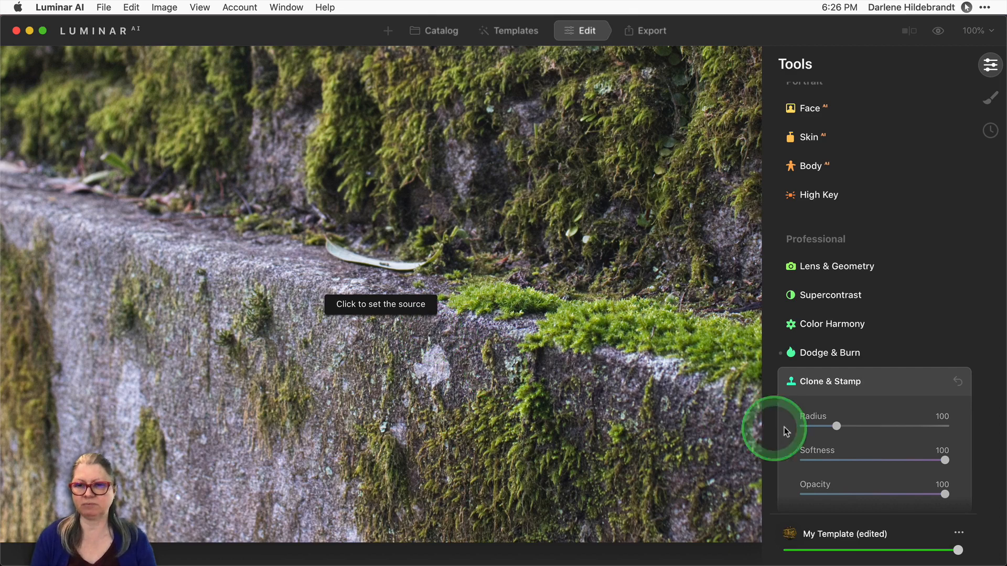
pyautogui.moveTo(836, 425)
pyautogui.mouseDown()
pyautogui.moveTo(943, 425)
pyautogui.moveTo(903, 457)
pyautogui.moveTo(848, 451)
pyautogui.mouseUp()
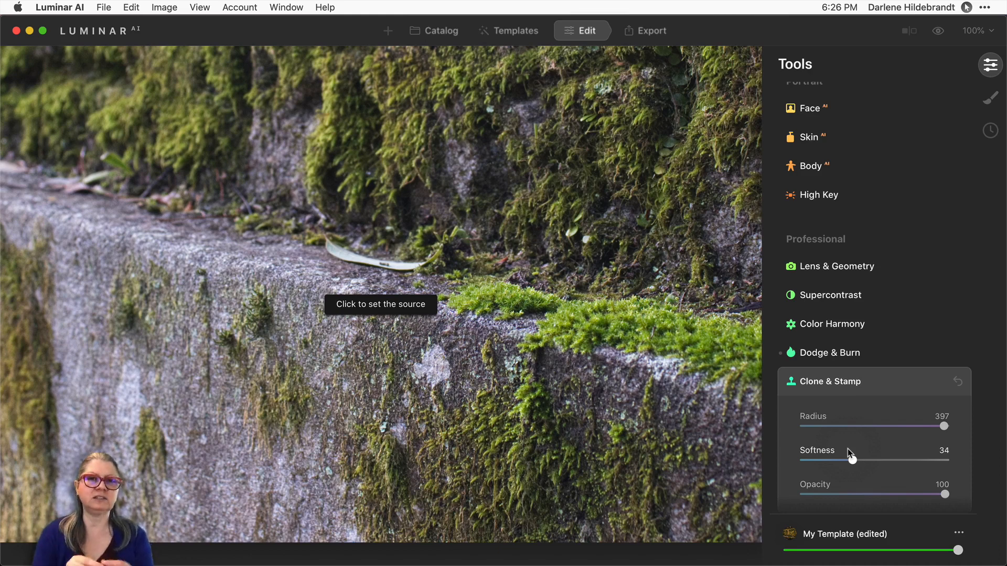
pyautogui.moveTo(851, 460); pyautogui.dragTo(923, 464)
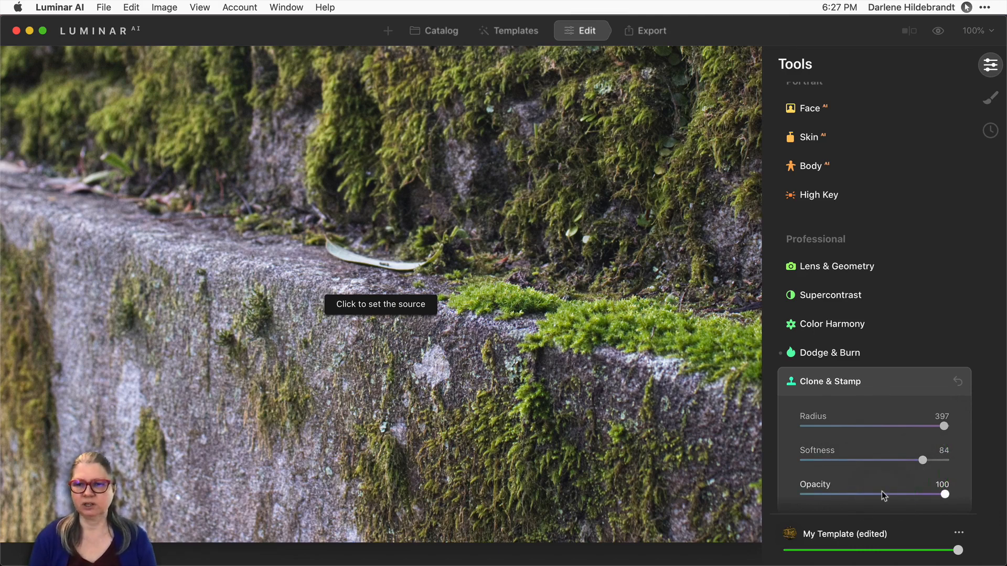
pyautogui.moveTo(883, 493); pyautogui.dragTo(876, 494)
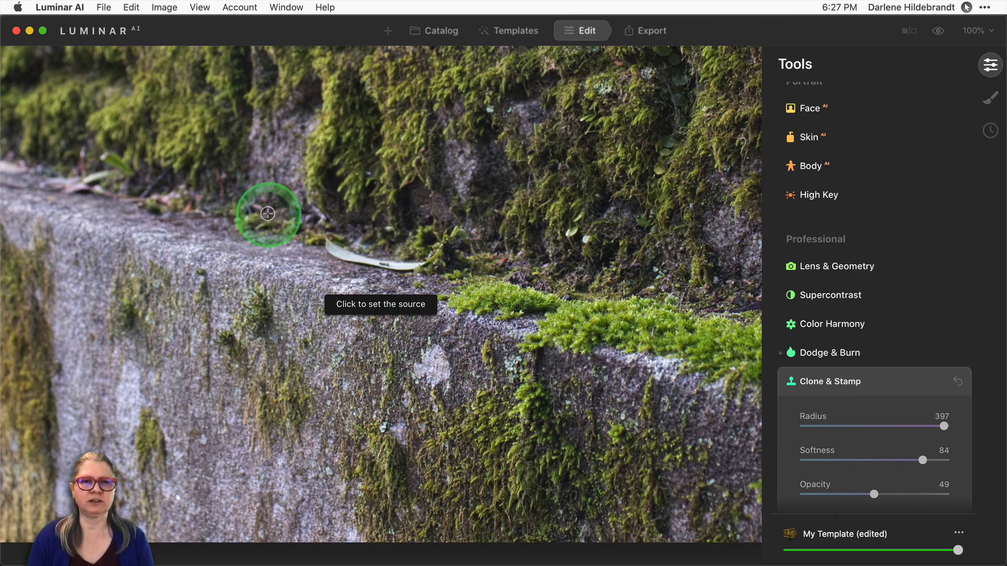
# Step: Set the clone source on the stone ledge beside the long fallen leaf and reduce the brush radius to 85
pyautogui.click(259, 219)
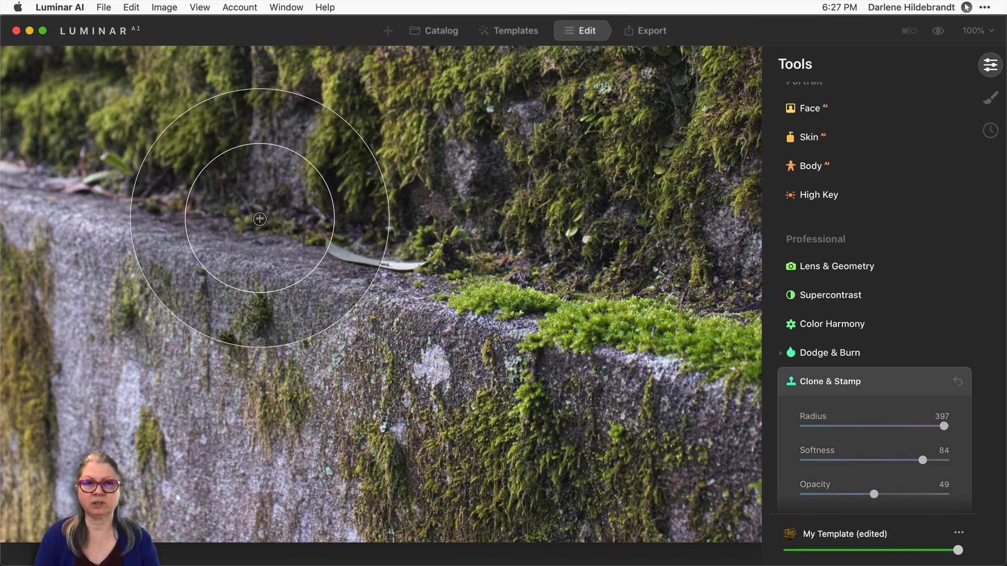
pyautogui.moveTo(259, 218)
pyautogui.mouseDown()
pyautogui.moveTo(349, 236)
pyautogui.moveTo(352, 246)
pyautogui.mouseUp()
pyautogui.press('[')
pyautogui.press('[')
pyautogui.press('[')
pyautogui.press('[')
pyautogui.press('[')
pyautogui.press('[')
pyautogui.press('[')
pyautogui.press('[')
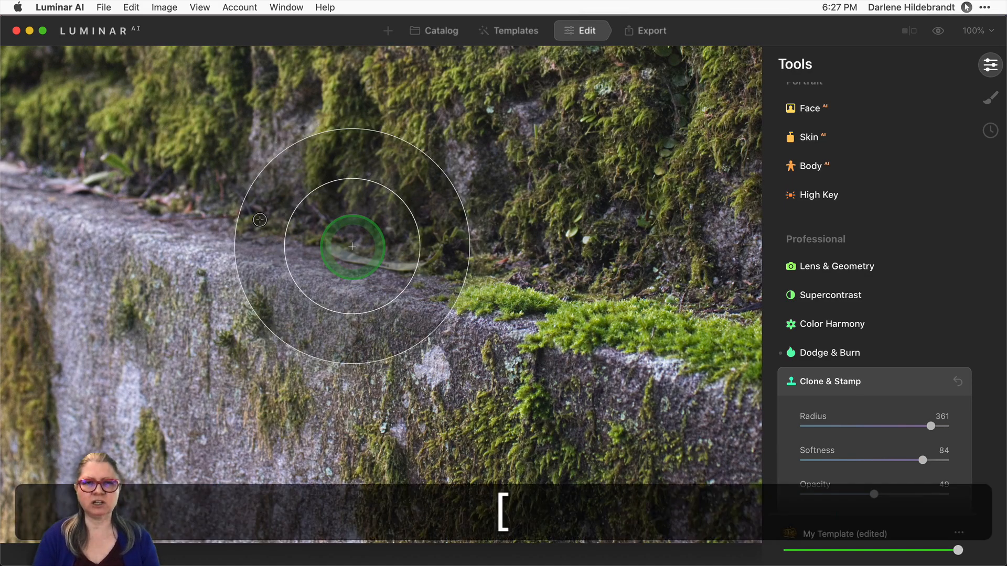
pyautogui.press('[')
pyautogui.press('[')
pyautogui.press('[')
pyautogui.press('[')
pyautogui.press('[')
pyautogui.press('[')
pyautogui.press('[')
pyautogui.press('[')
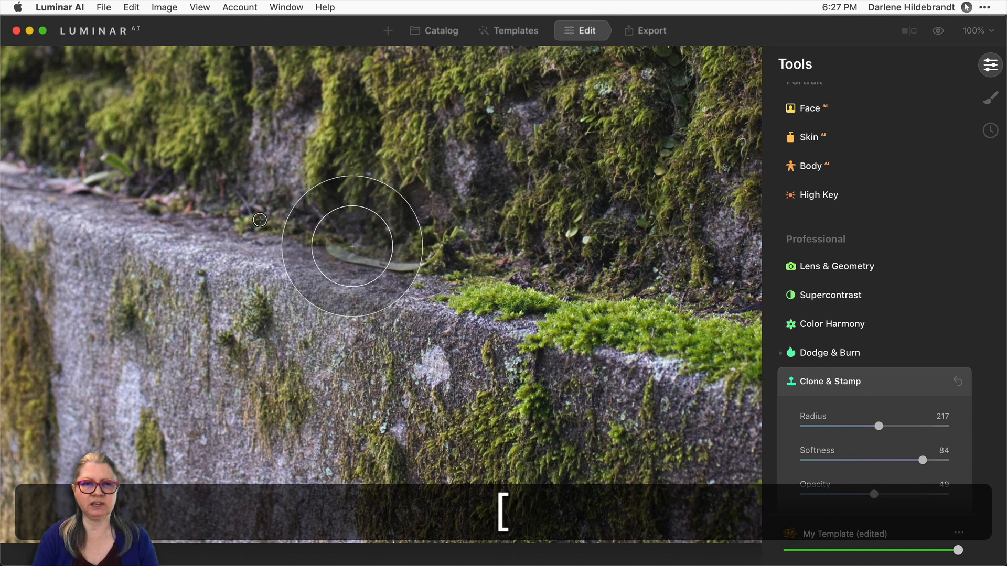
pyautogui.press('[')
pyautogui.press('[')
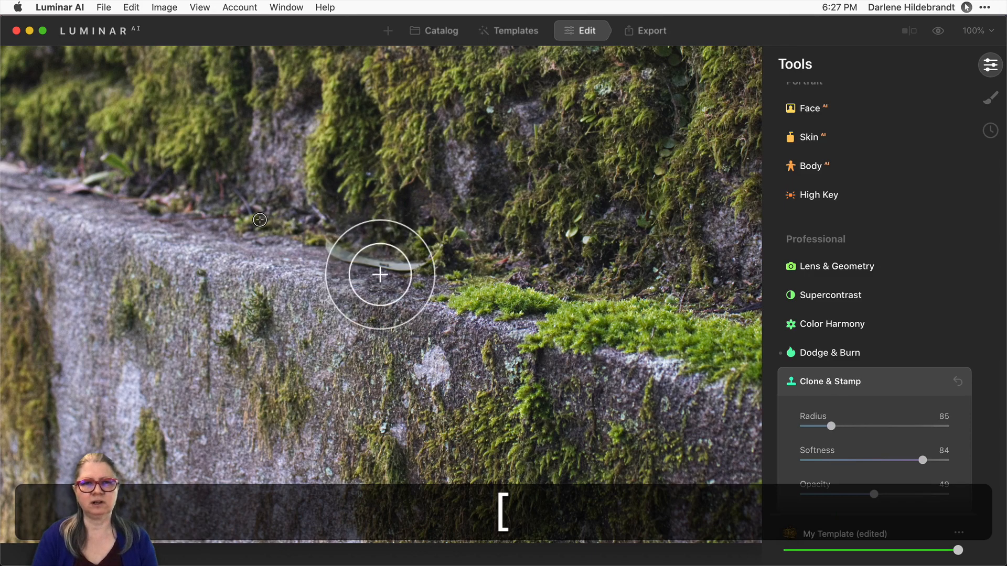
# Step: Clone ledge texture over the long fallen leaf, resampling the source from the mossy edge of the ledge beside it
pyautogui.moveTo(380, 275)
pyautogui.mouseDown()
pyautogui.moveTo(350, 270)
pyautogui.moveTo(358, 223)
pyautogui.moveTo(409, 283)
pyautogui.moveTo(292, 396)
pyautogui.moveTo(185, 281)
pyautogui.moveTo(222, 204)
pyautogui.moveTo(381, 227)
pyautogui.moveTo(260, 346)
pyautogui.moveTo(343, 326)
pyautogui.moveTo(345, 268)
pyautogui.moveTo(396, 284)
pyautogui.moveTo(348, 269)
pyautogui.mouseUp()
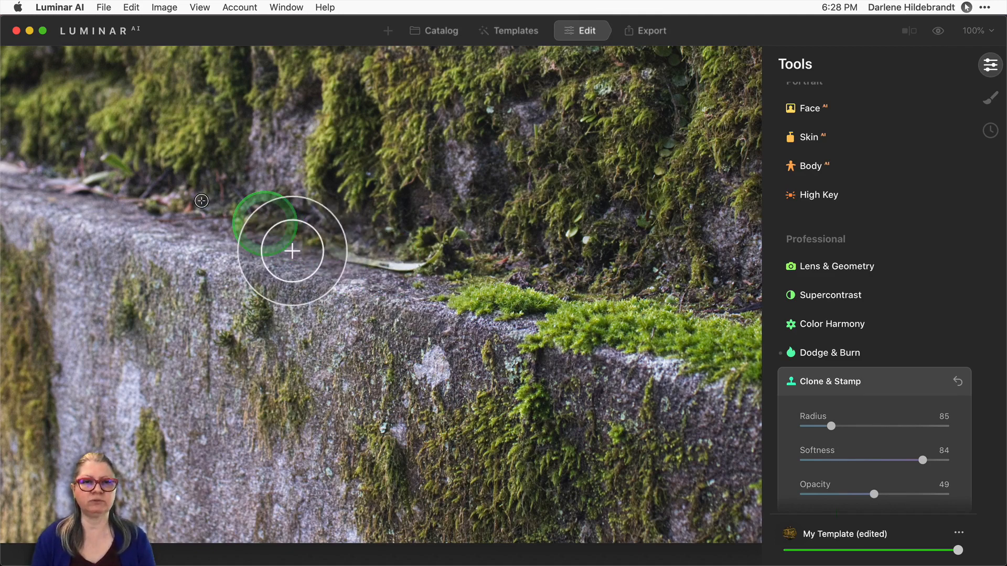
pyautogui.scroll(1, 265, 222)
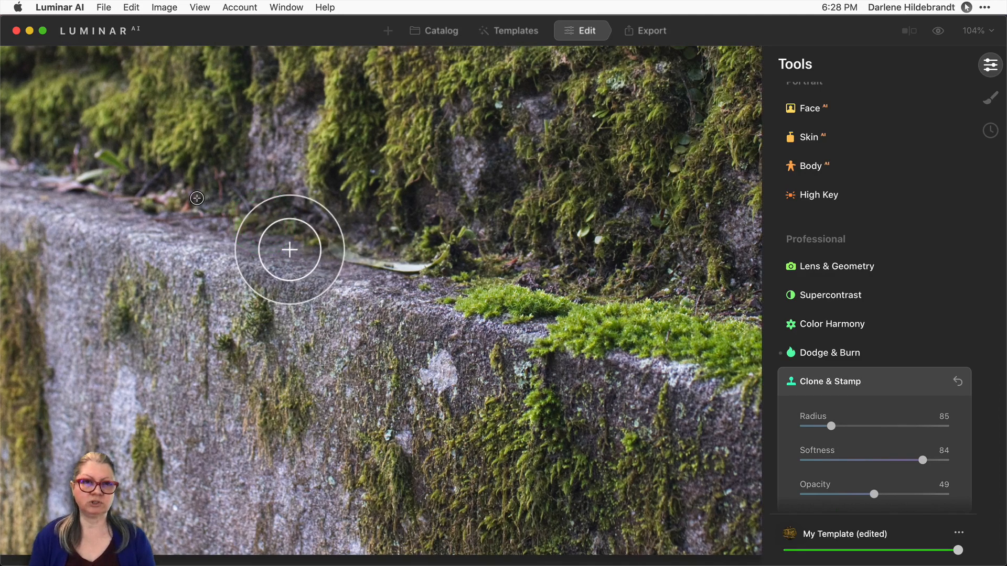
pyautogui.press('alt')
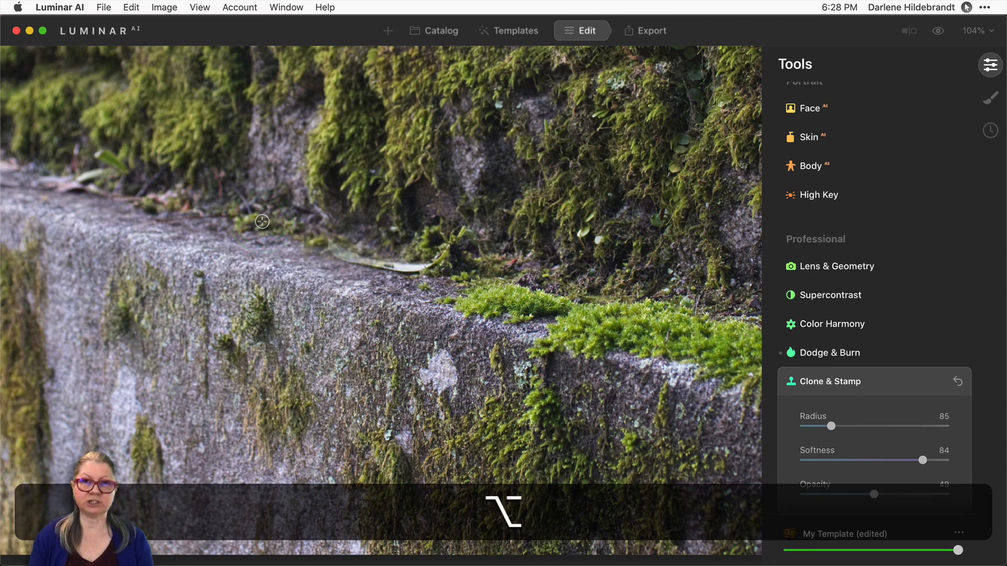
pyautogui.keyDown('alt'); pyautogui.click(262, 222); pyautogui.keyUp('alt')
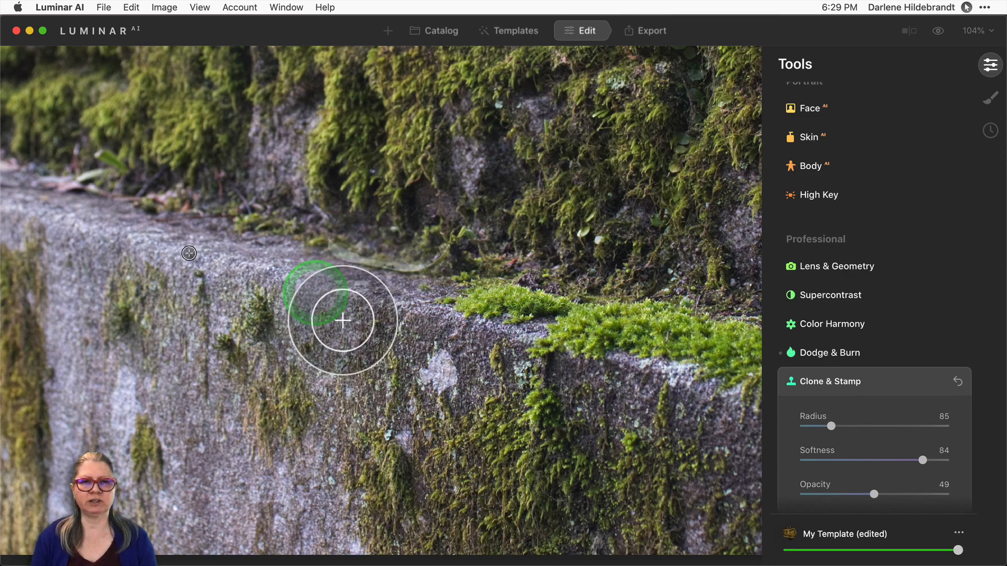
# Step: Reduce the brush radius to 73 and clone stone from the front edge of the ledge over the remaining leaf outline
pyautogui.press('[')
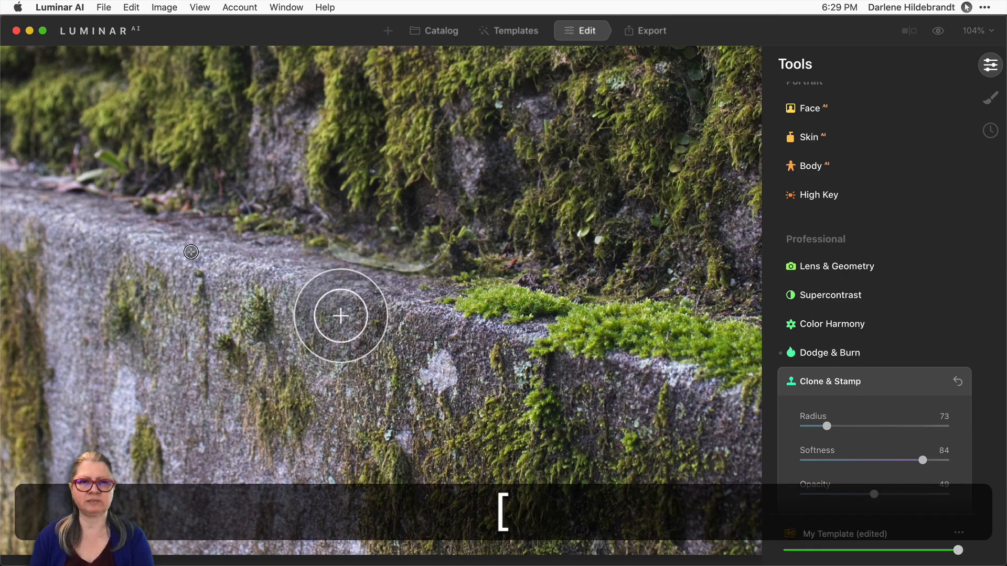
pyautogui.press('alt')
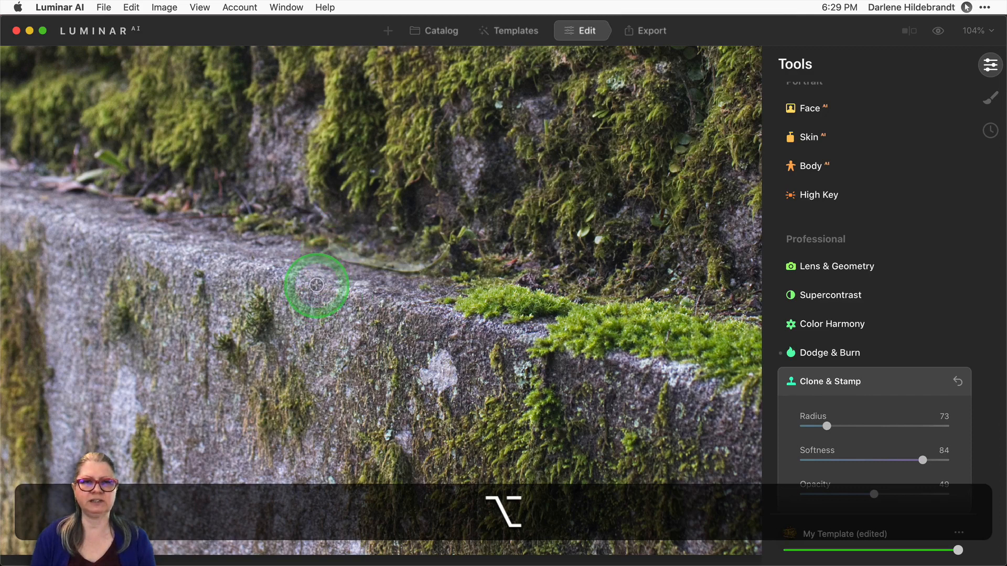
pyautogui.keyDown('alt'); pyautogui.click(315, 285); pyautogui.keyUp('alt')
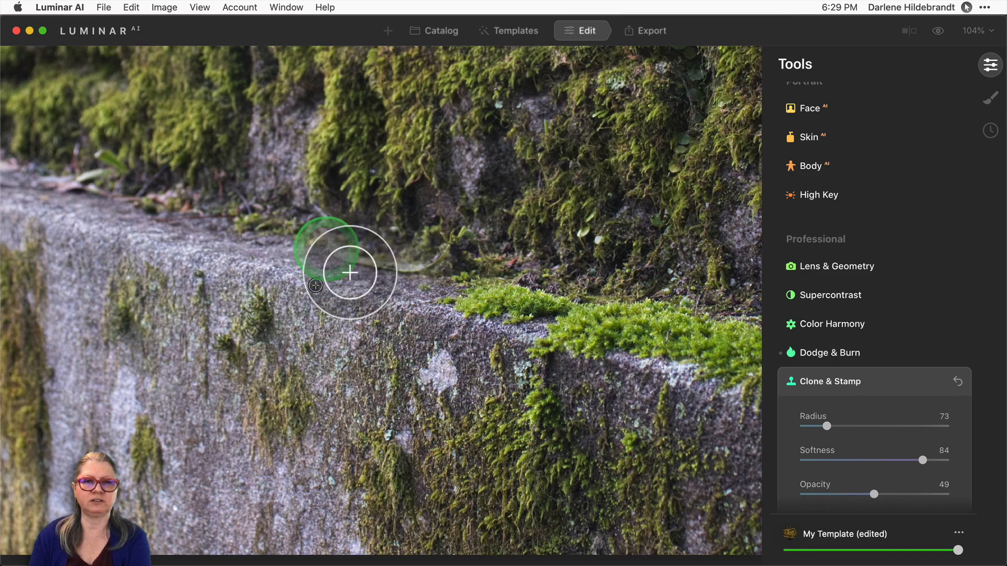
pyautogui.moveTo(351, 273); pyautogui.dragTo(452, 294)
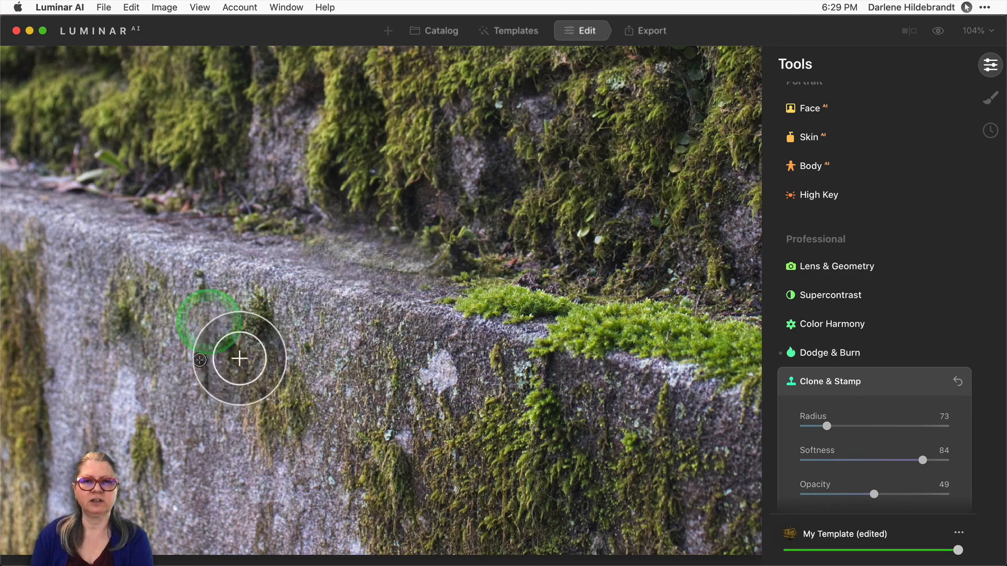
pyautogui.moveTo(241, 358); pyautogui.dragTo(251, 376)
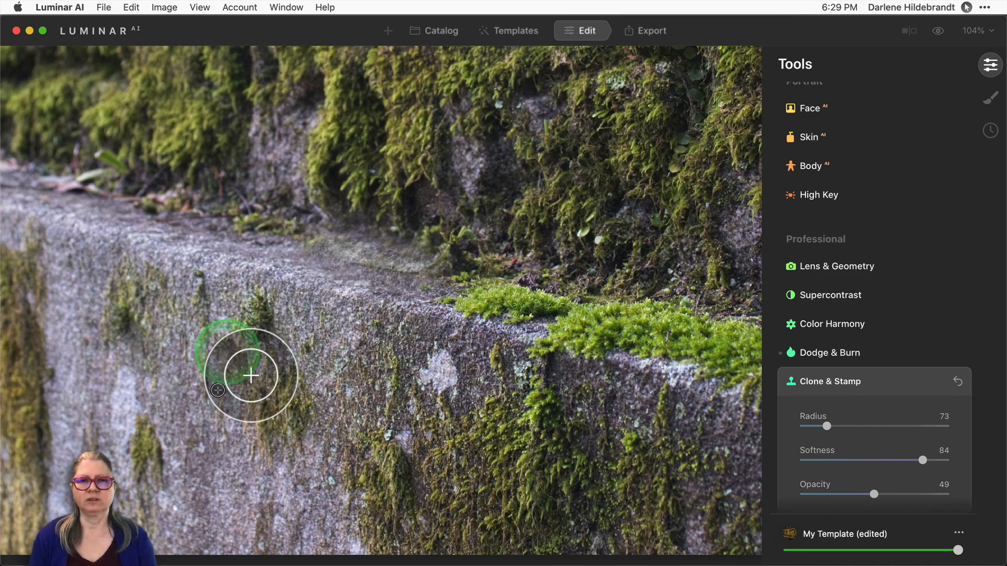
# Step: Try cloning the mossy debris beyond the leaf's end over the leaf remnants, and undo those strokes
pyautogui.press('alt')
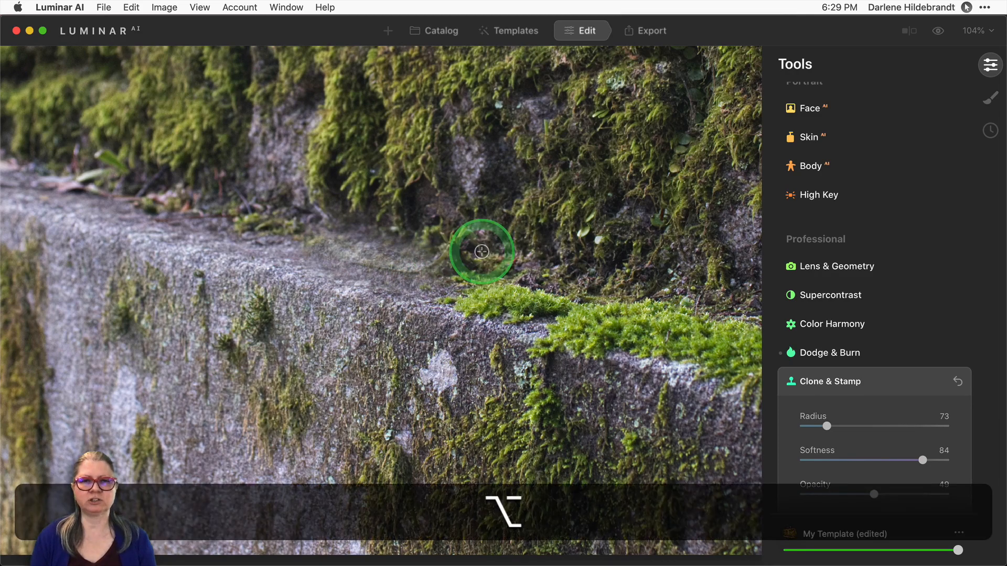
pyautogui.keyDown('alt'); pyautogui.click(474, 245); pyautogui.keyUp('alt')
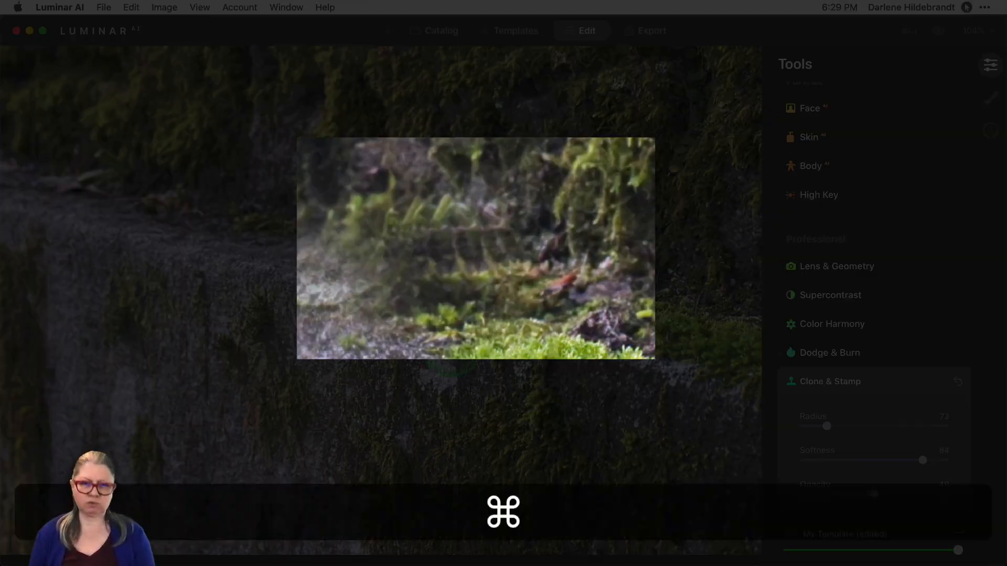
pyautogui.press('super+z')
pyautogui.press('super+z')
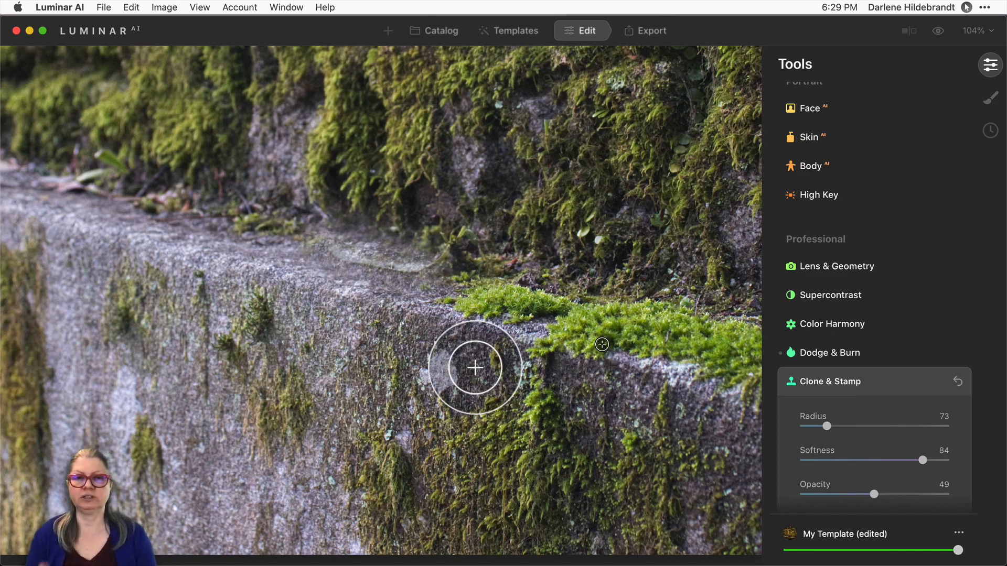
# Step: Sample the small moss clump on the ledge and clone it over the faint leaf remnants up to the leaf's far end
pyautogui.click(475, 369)
pyautogui.click(445, 361)
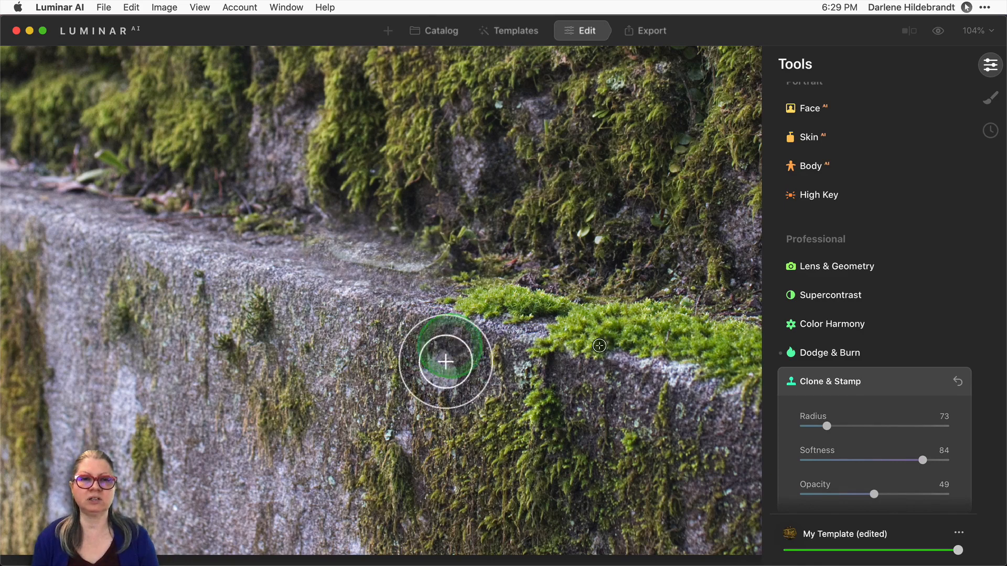
pyautogui.click(281, 260)
pyautogui.click(198, 259)
pyautogui.press('alt')
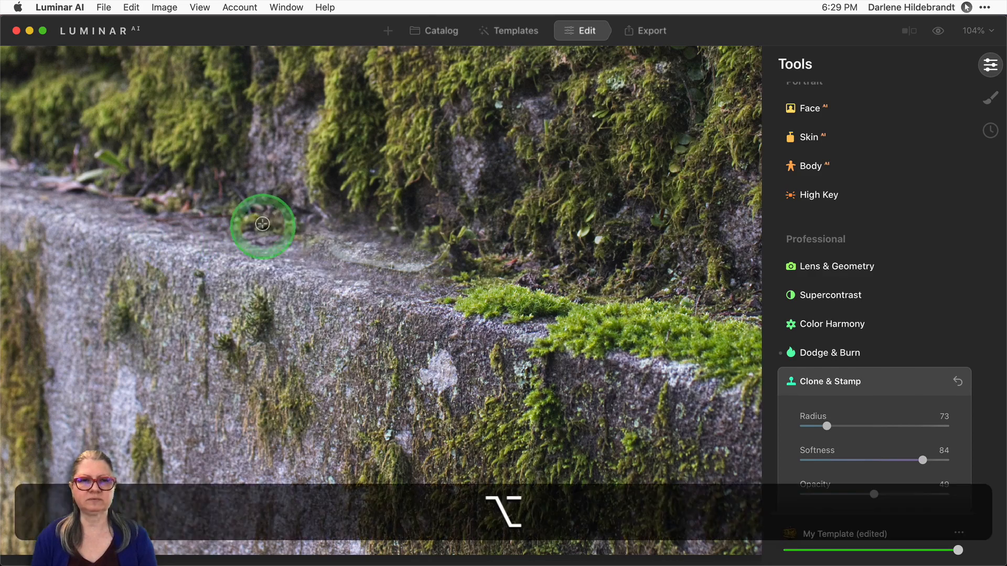
pyautogui.keyDown('alt'); pyautogui.click(262, 218); pyautogui.keyUp('alt')
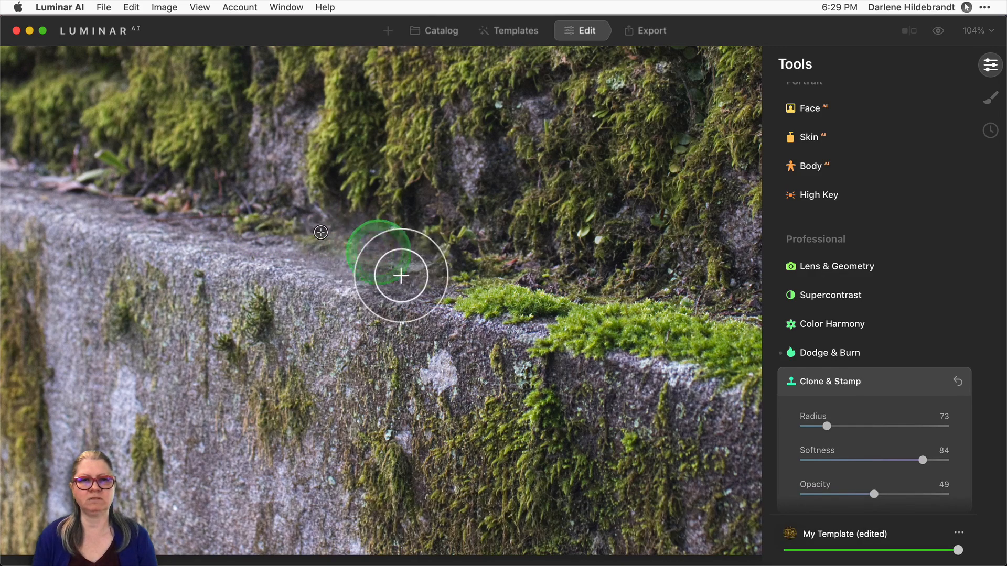
pyautogui.press('alt')
pyautogui.keyDown('alt'); pyautogui.click(254, 217); pyautogui.keyUp('alt')
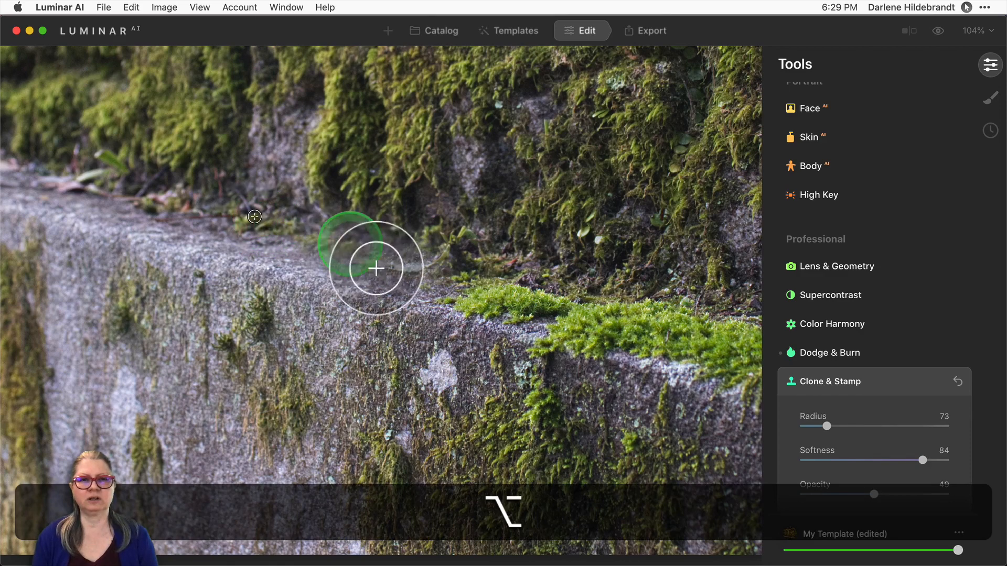
pyautogui.moveTo(408, 279); pyautogui.dragTo(434, 284)
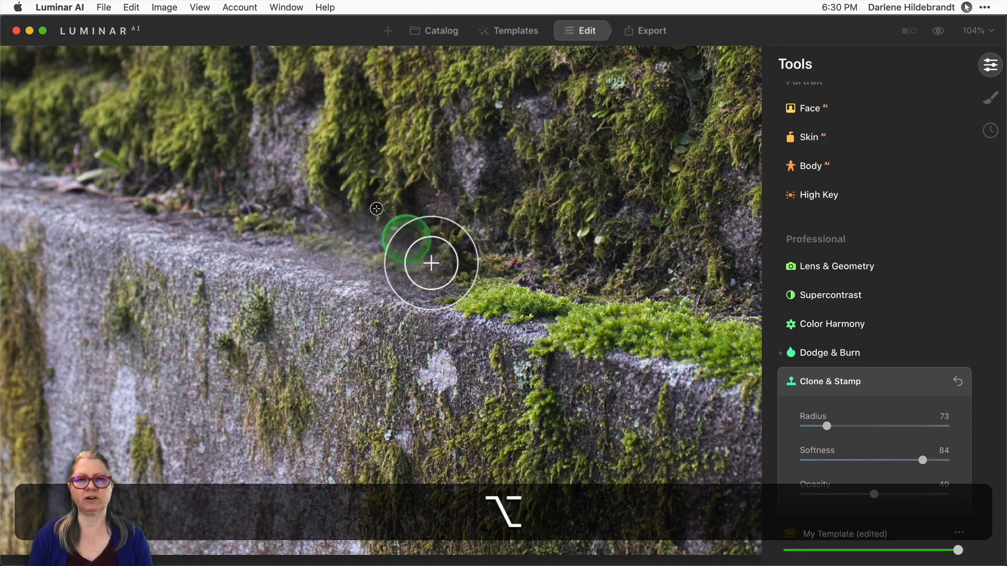
pyautogui.click(449, 274)
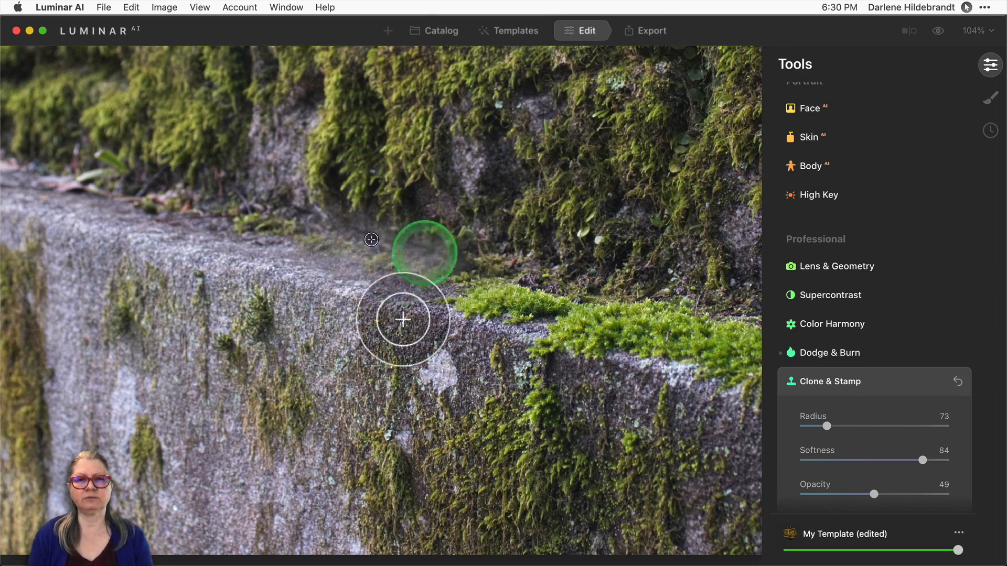
pyautogui.click(331, 493)
pyautogui.click(377, 507)
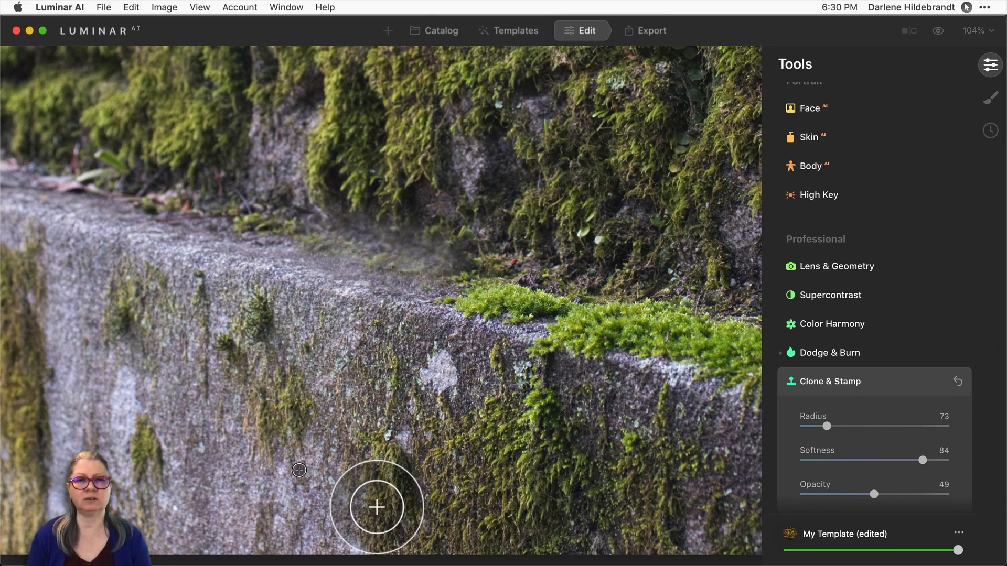
pyautogui.moveTo(377, 507)
pyautogui.mouseDown()
pyautogui.moveTo(370, 321)
pyautogui.moveTo(360, 321)
pyautogui.moveTo(357, 277)
pyautogui.moveTo(438, 296)
pyautogui.mouseUp()
pyautogui.press('alt')
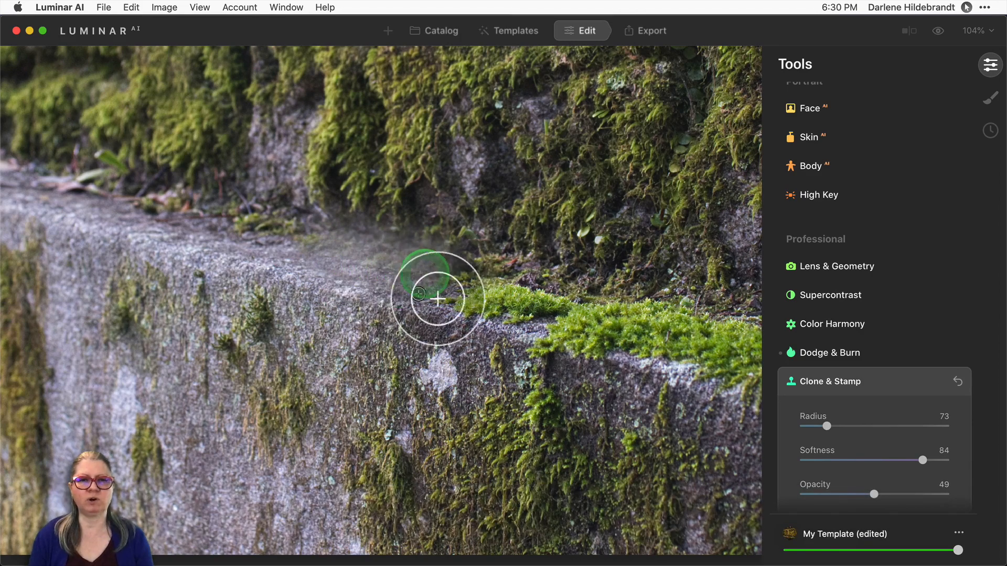
pyautogui.click(304, 399)
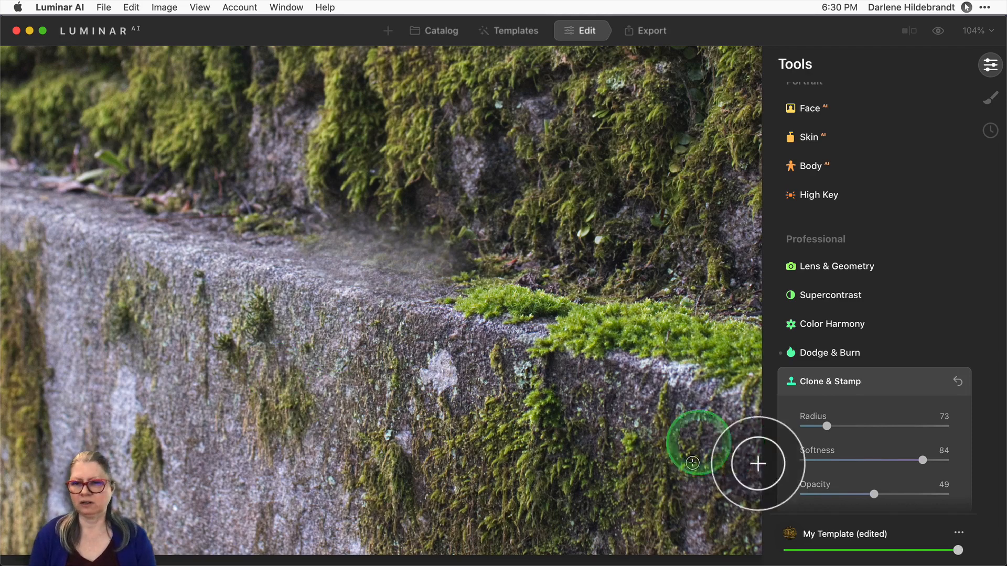
# Step: Set the brush opacity to 100 and clone stone from just above over the pale patch on the wall face
pyautogui.moveTo(872, 495); pyautogui.dragTo(953, 496)
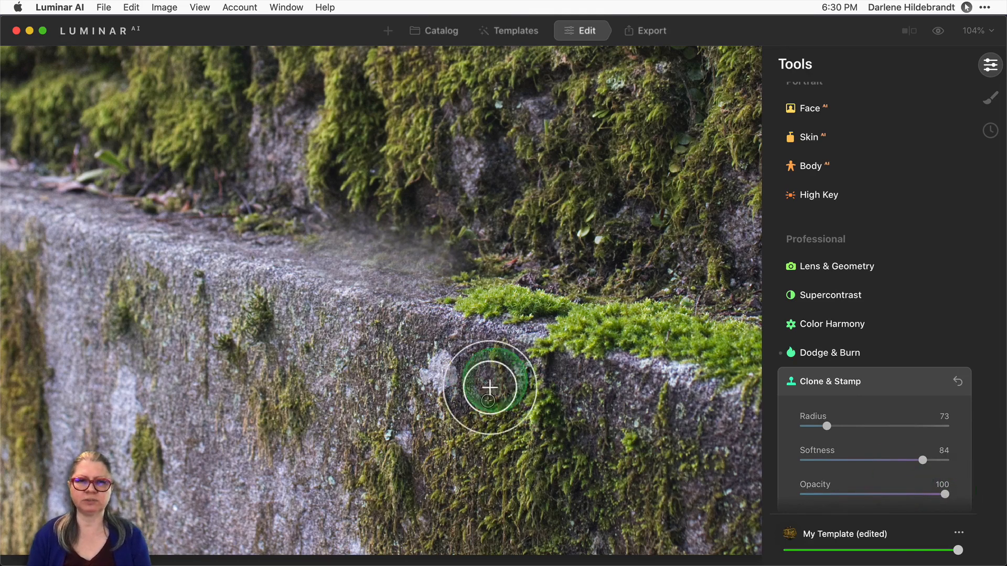
pyautogui.moveTo(425, 358); pyautogui.dragTo(439, 357)
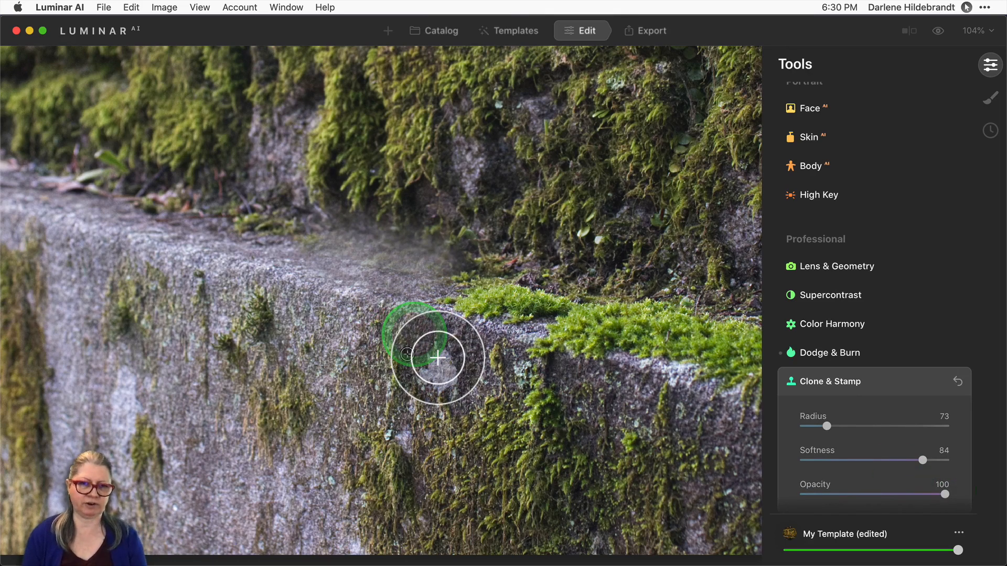
pyautogui.press('alt')
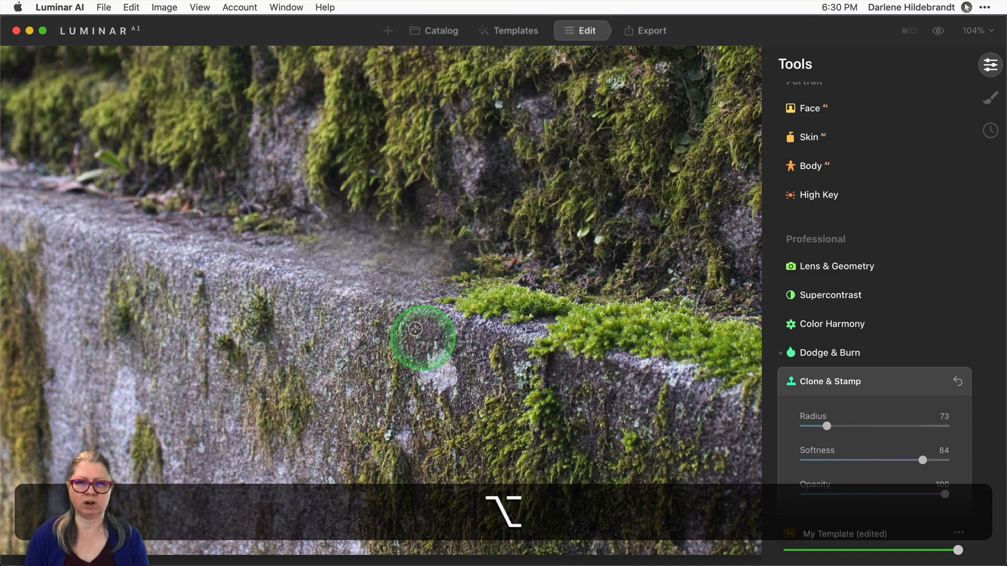
pyautogui.keyDown('alt'); pyautogui.click(413, 325); pyautogui.keyUp('alt')
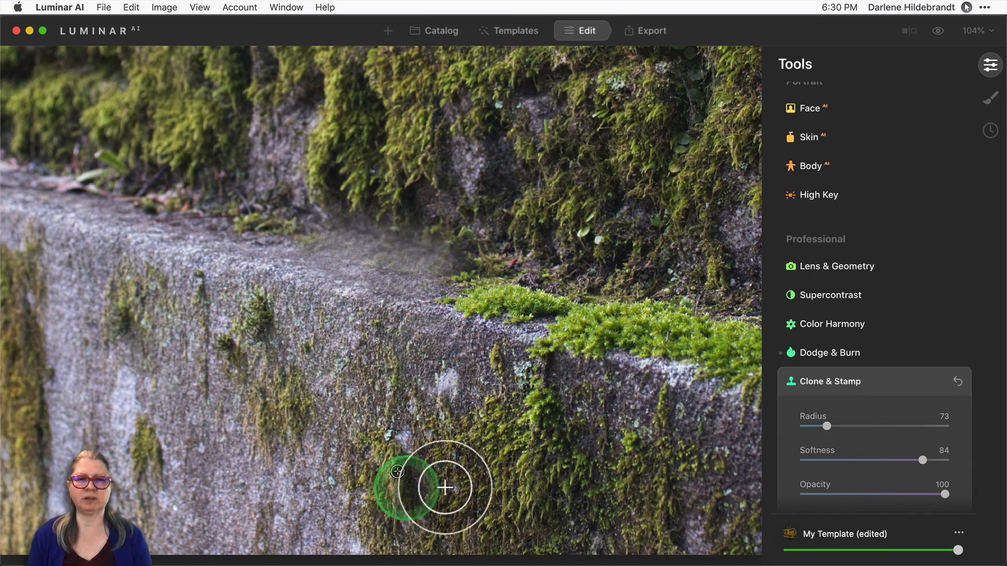
# Step: Clone stone over the rest of the pale patch and stamp a small moss tuft onto the cleaned area
pyautogui.press('alt')
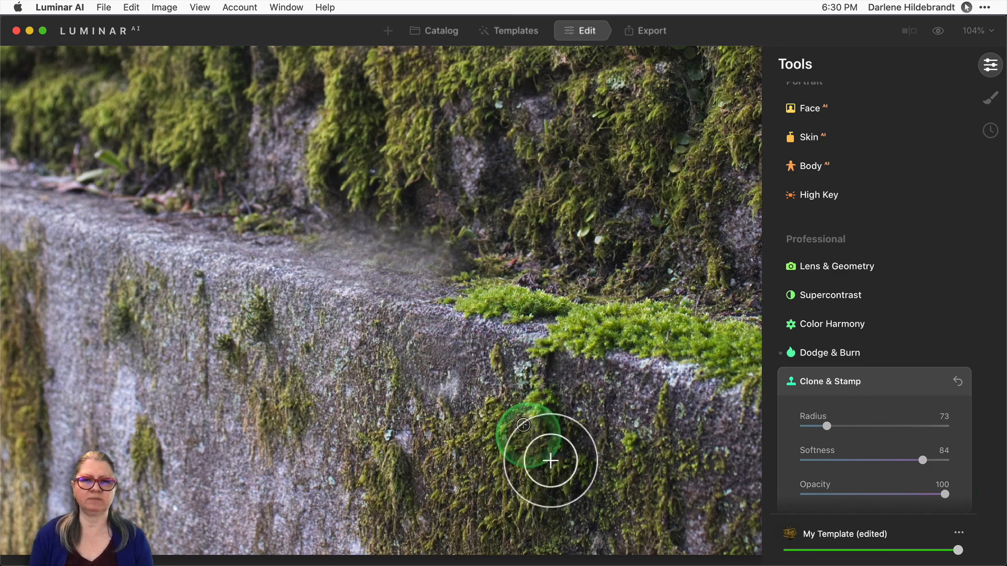
pyautogui.press('alt')
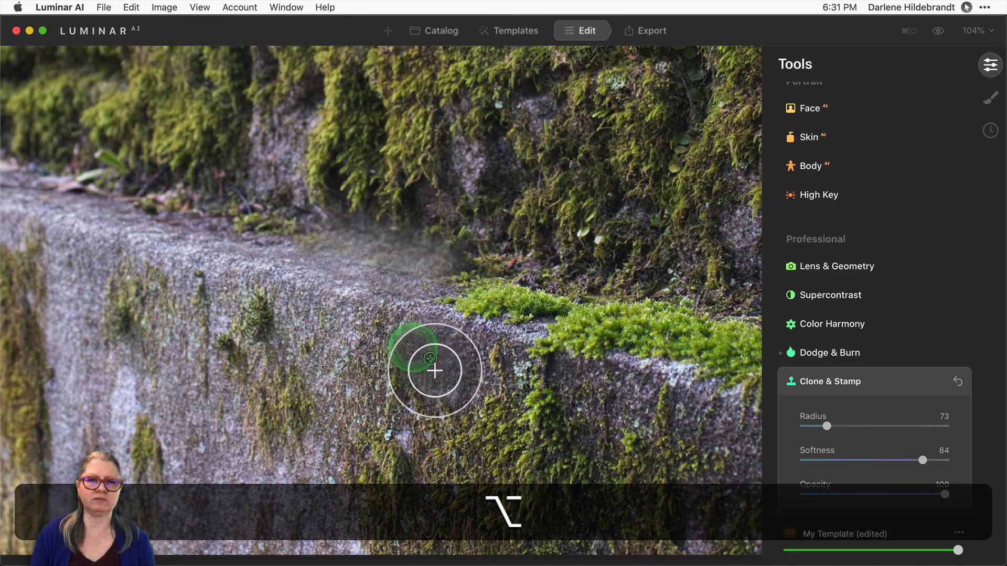
pyautogui.moveTo(435, 371); pyautogui.dragTo(432, 362)
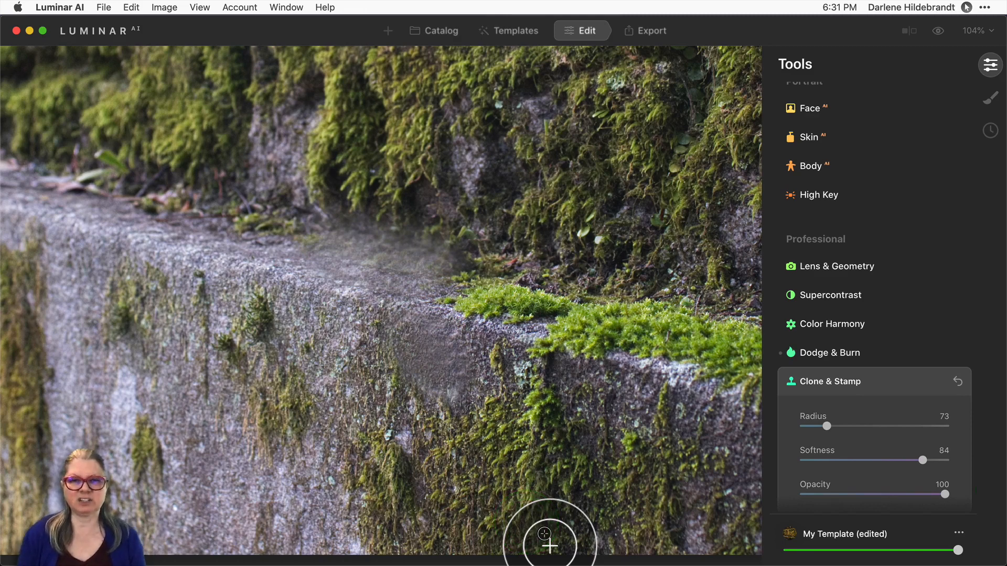
pyautogui.press('alt')
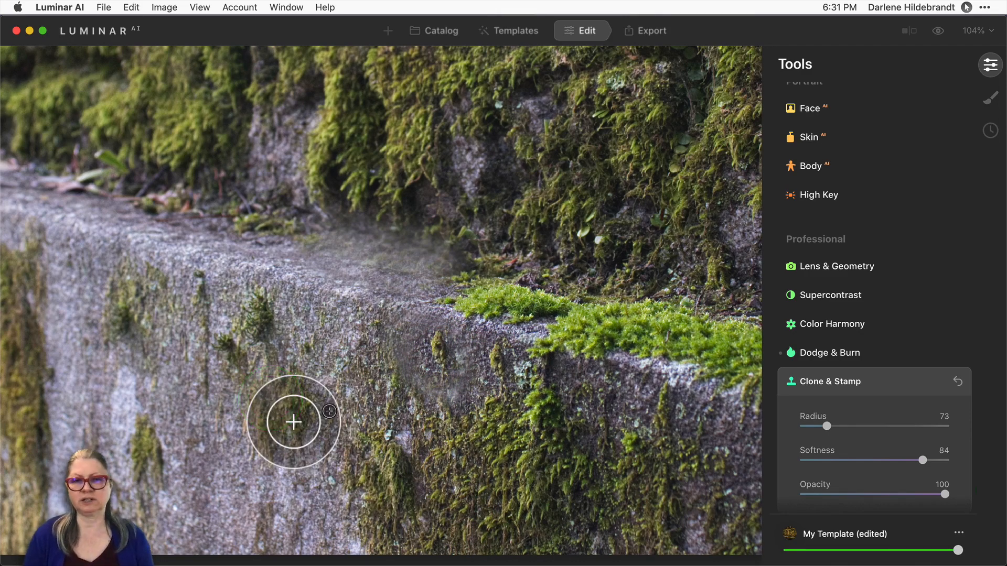
# Step: Clone the blurred pillar over the leaves protruding from the mossy block's corner, and set the brush opacity to 46
pyautogui.hscroll(-7, 422, 388)
pyautogui.scroll(5, 422, 387)
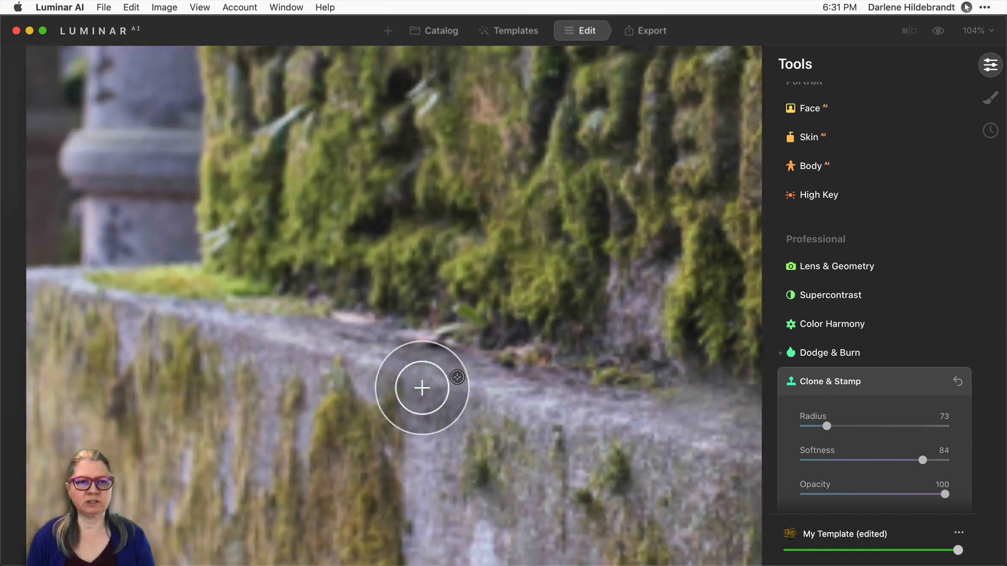
pyautogui.scroll(8, 422, 388)
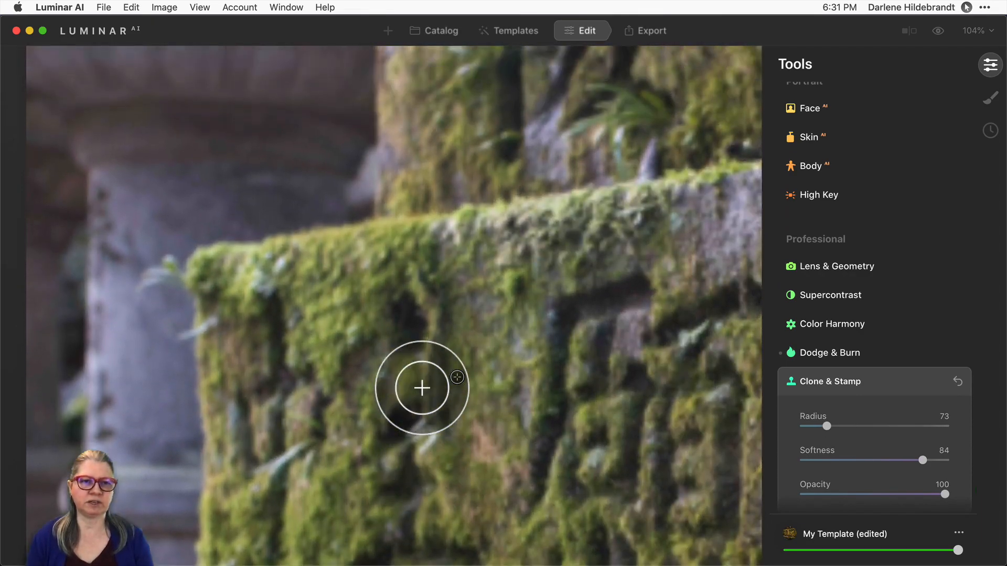
pyautogui.scroll(6, 422, 388)
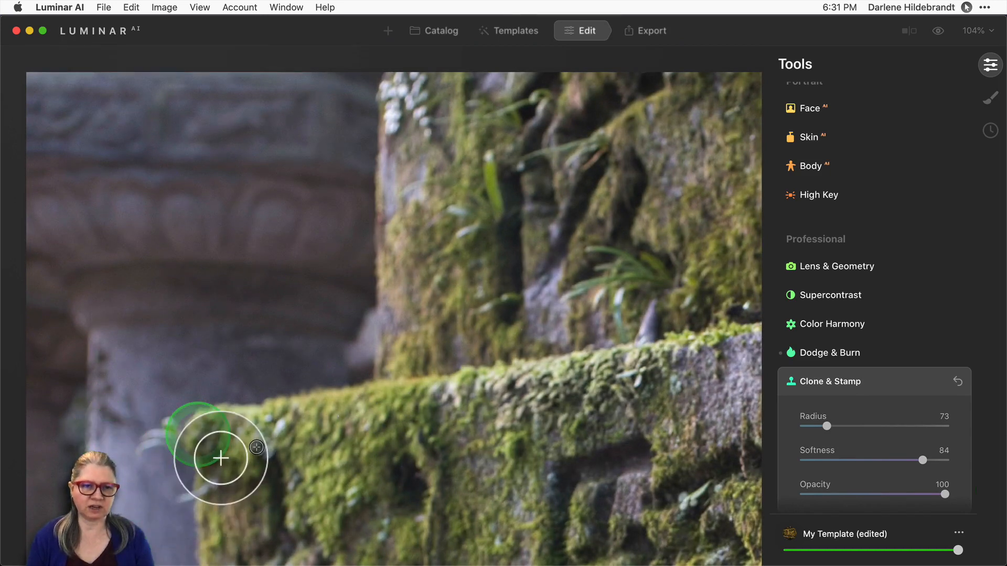
pyautogui.scroll(-4, 220, 458)
pyautogui.keyDown('alt'); pyautogui.click(176, 466); pyautogui.keyUp('alt')
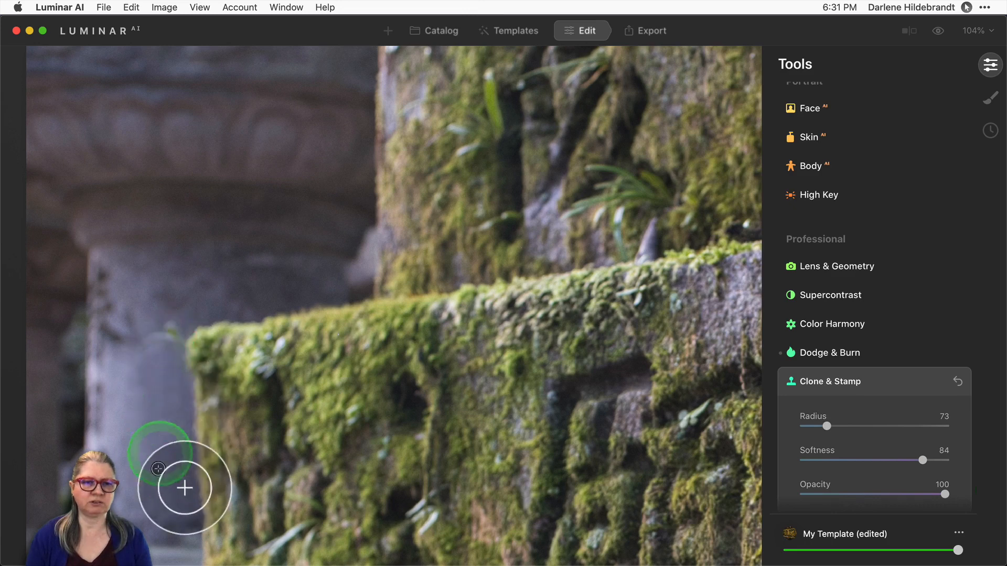
pyautogui.keyDown('alt'); pyautogui.click(150, 288); pyautogui.keyUp('alt')
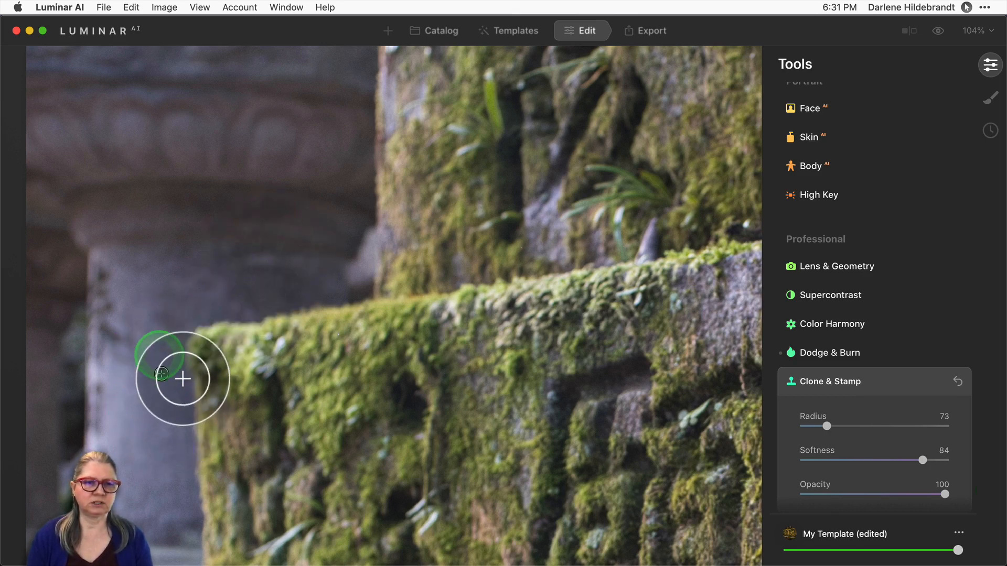
pyautogui.click(869, 494)
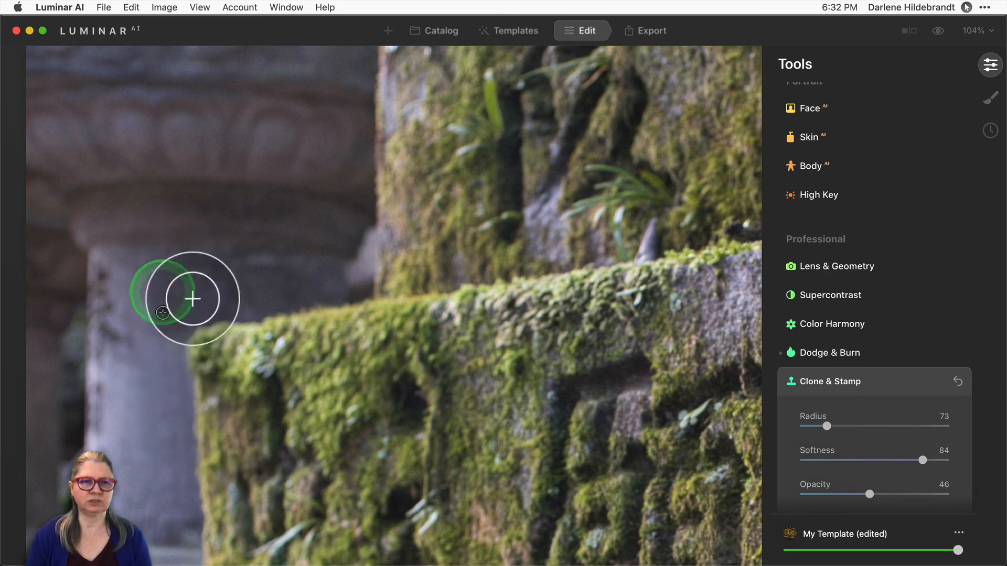
# Step: Sample the blurred pillar beside the mossy block's upper corner and clone it along the corner's outer edge
pyautogui.keyDown('alt'); pyautogui.click(188, 306); pyautogui.keyUp('alt')
pyautogui.moveTo(202, 337); pyautogui.dragTo(188, 345)
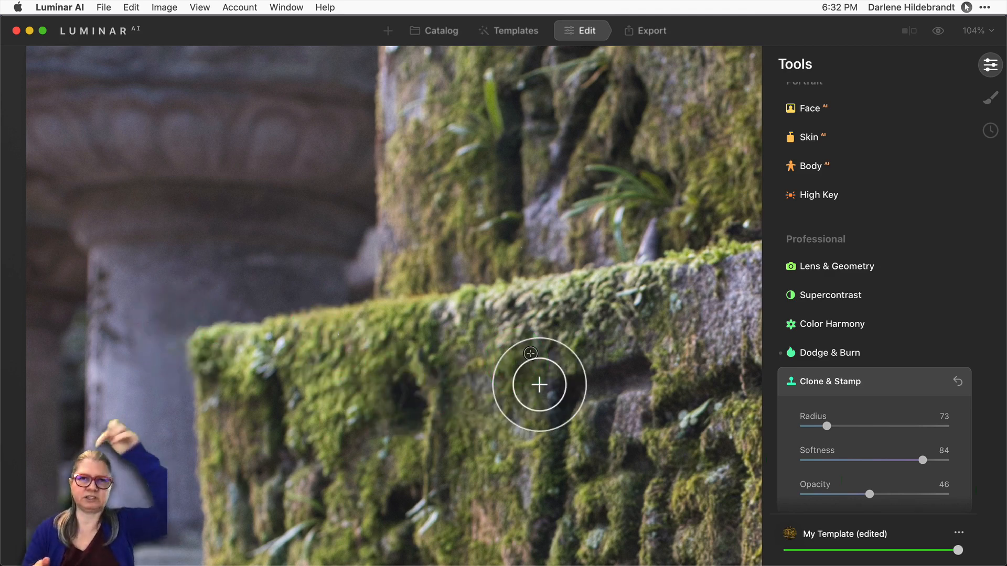
# Step: Set the brush opacity to 87 and radius to 97, and clone moss over the small white leaves on the upper block's edge
pyautogui.scroll(5, 530, 353)
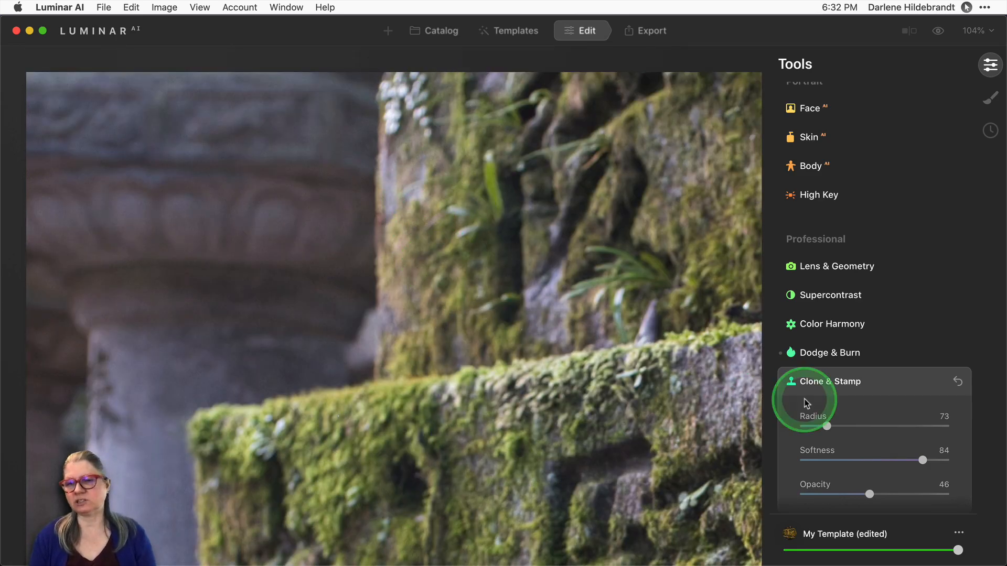
pyautogui.click(926, 494)
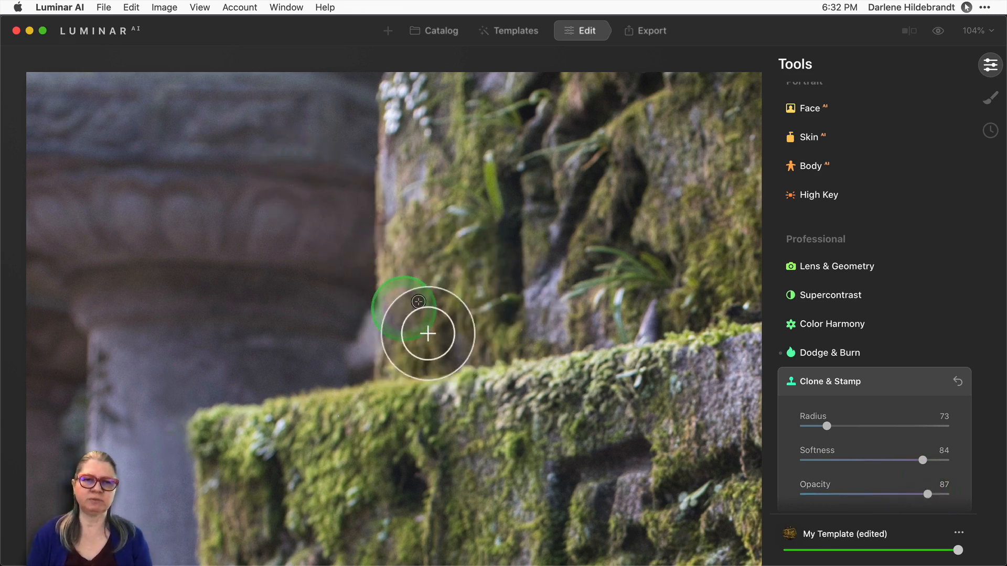
pyautogui.press(']')
pyautogui.press(']')
pyautogui.press(']')
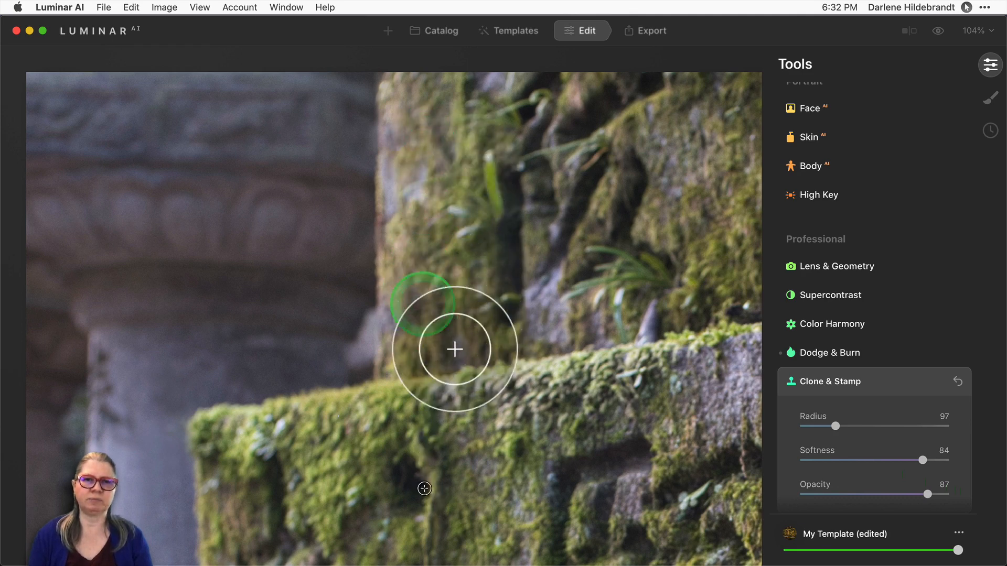
pyautogui.keyDown('alt'); pyautogui.click(418, 259); pyautogui.keyUp('alt')
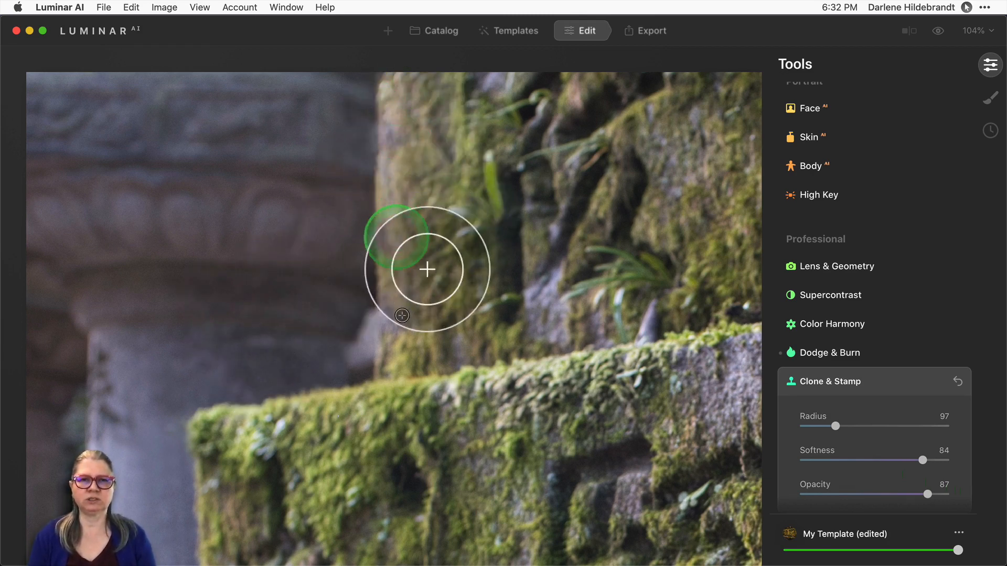
pyautogui.keyDown('alt'); pyautogui.click(392, 193); pyautogui.keyUp('alt')
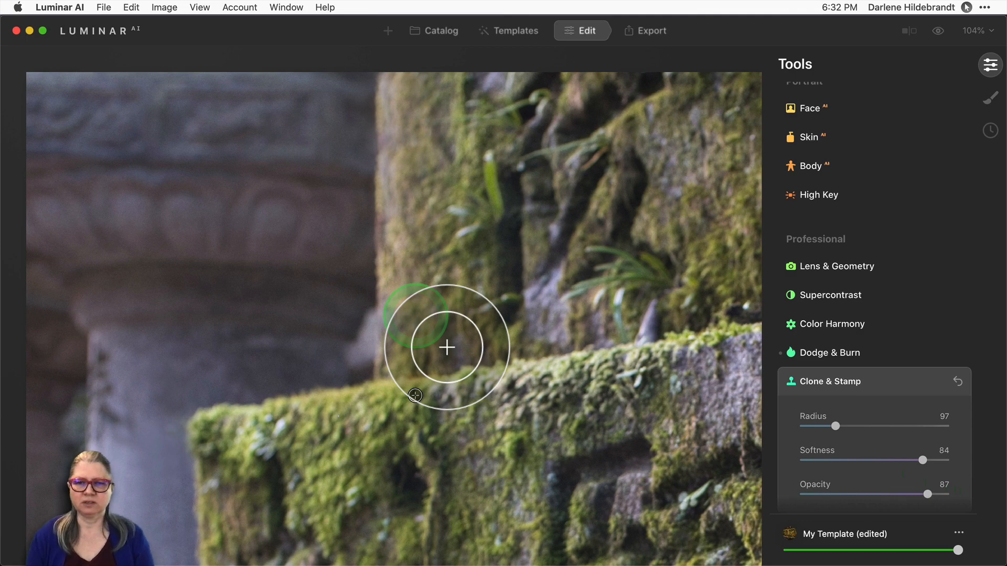
# Step: Set the brush opacity to 29 and clone stone along the ledge's front face just below the bright moss
pyautogui.scroll(-10, 447, 347)
pyautogui.hscroll(15, 446, 347)
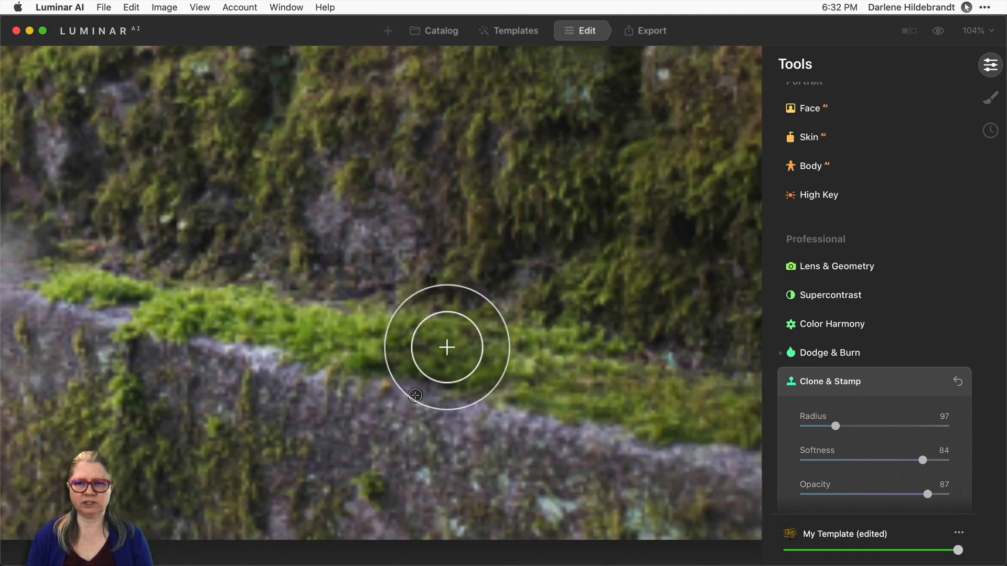
pyautogui.hscroll(3, 447, 347)
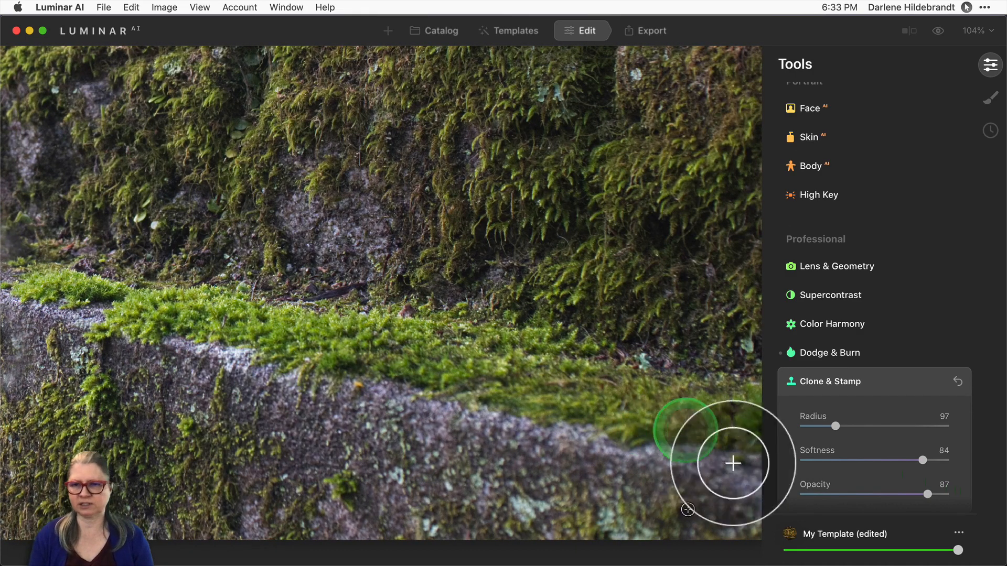
pyautogui.click(846, 494)
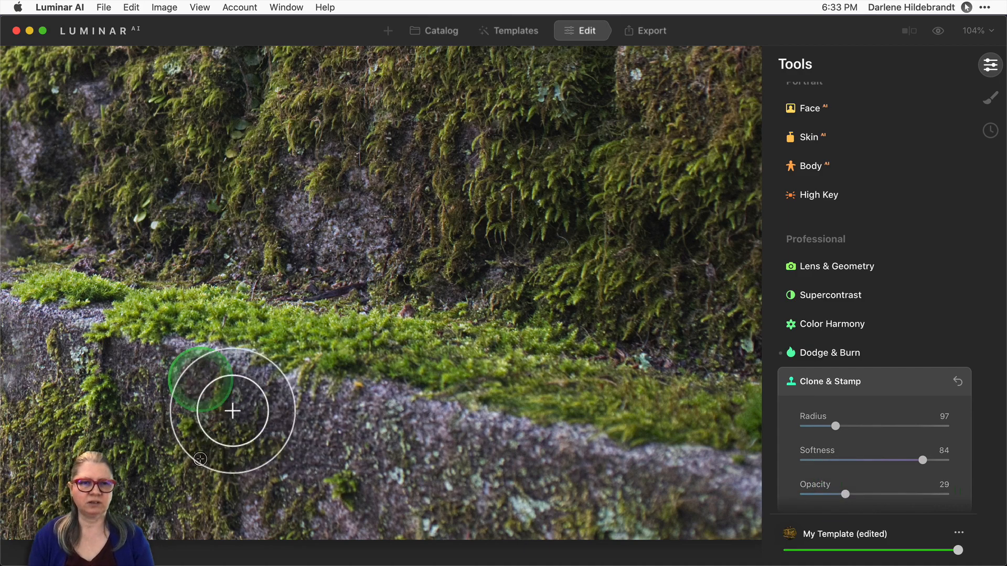
pyautogui.keyDown('alt'); pyautogui.click(197, 375); pyautogui.keyUp('alt')
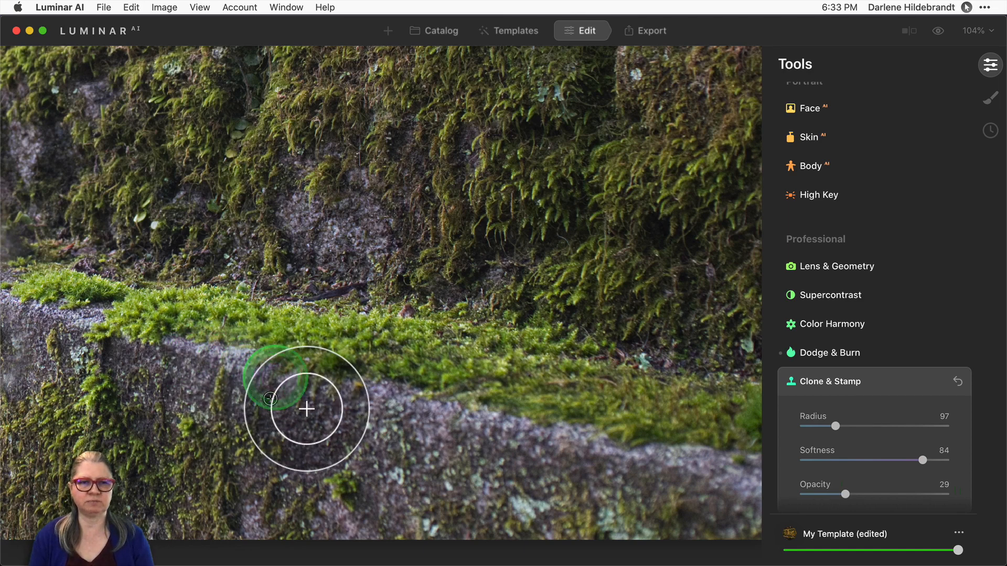
# Step: Sample the ledge's stone to clone it over its blurred far end, and close Clone & Stamp
pyautogui.hscroll(8, 542, 492)
pyautogui.keyDown('alt'); pyautogui.click(476, 474); pyautogui.keyUp('alt')
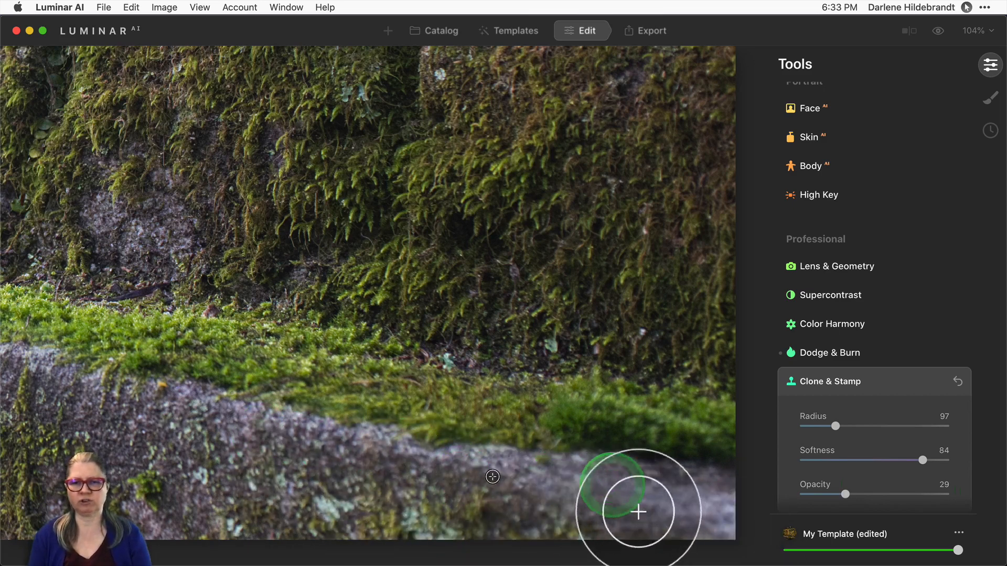
pyautogui.click(899, 383)
pyautogui.press('space')
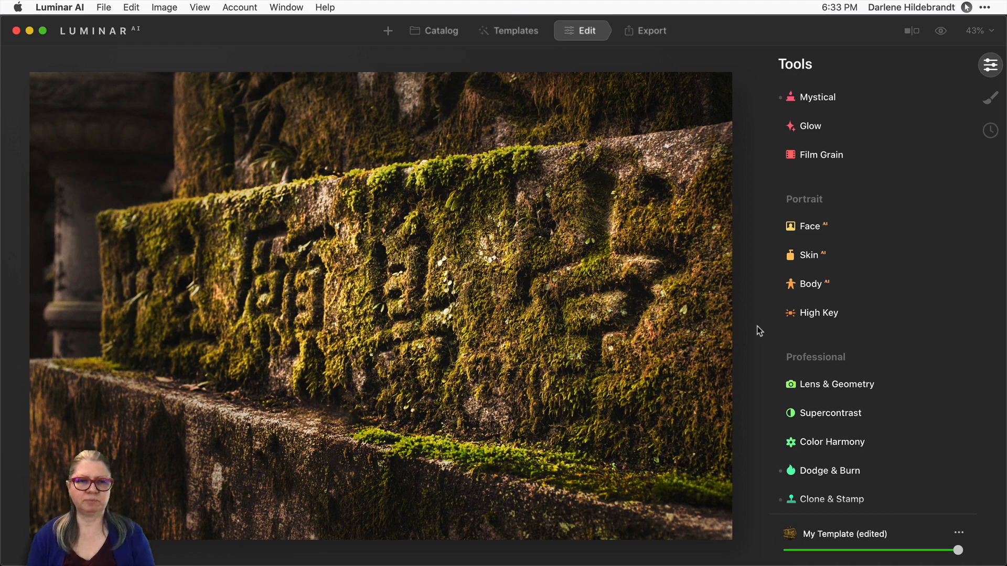
# Step: Examine the retouched ledge, wall face and block corner at 100% zoom, and return to the full-image view
pyautogui.click(326, 431)
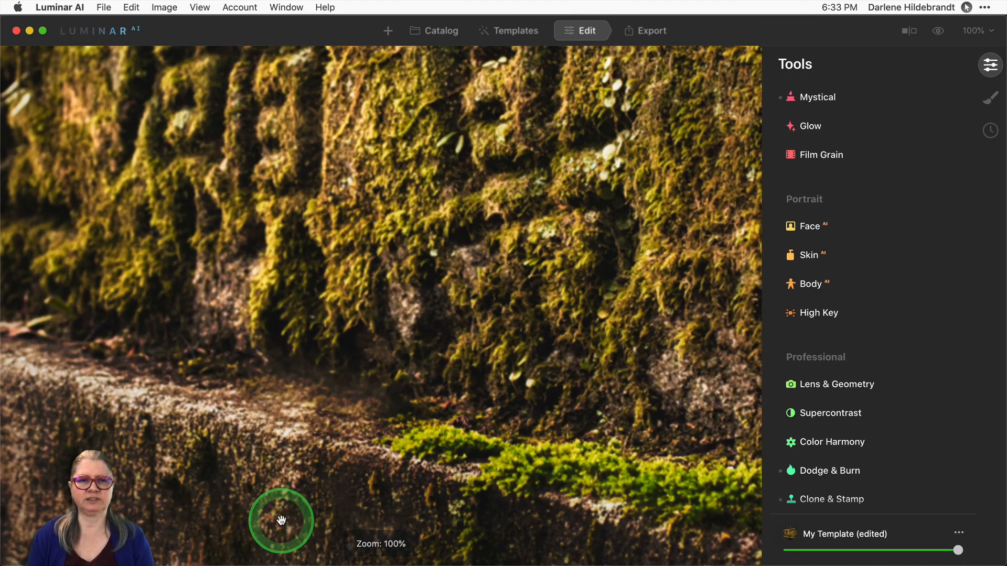
pyautogui.hscroll(10, 281, 521)
pyautogui.scroll(-5, 281, 521)
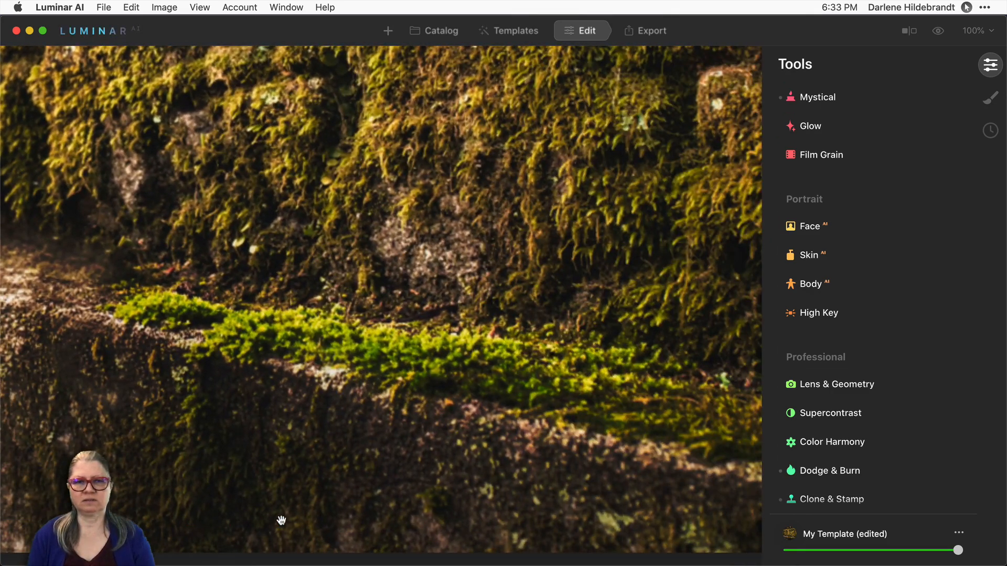
pyautogui.click(205, 487)
pyautogui.hscroll(-9, 204, 487)
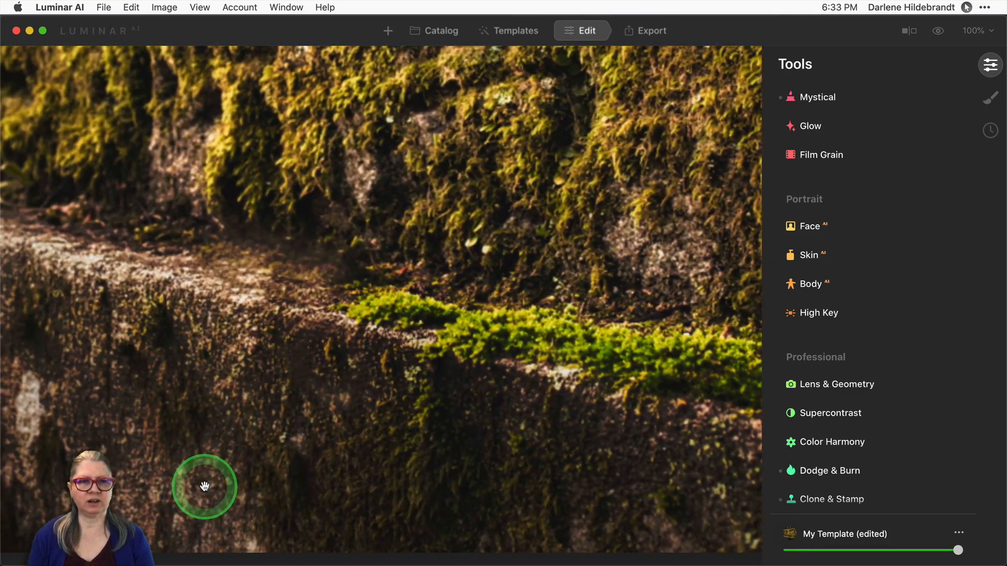
pyautogui.hscroll(12, 292, 434)
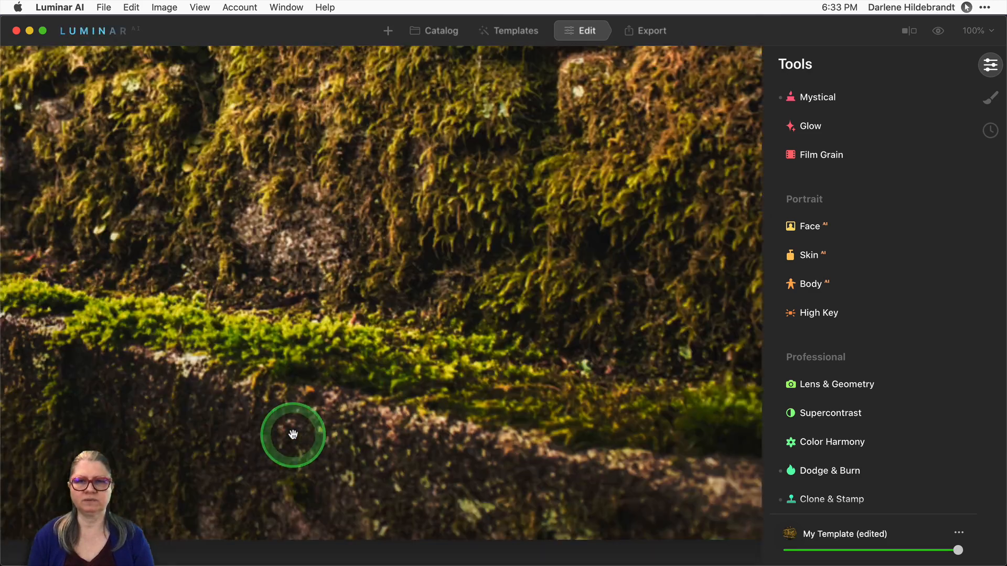
pyautogui.click(274, 418)
pyautogui.scroll(15, 273, 408)
pyautogui.hscroll(-8, 272, 408)
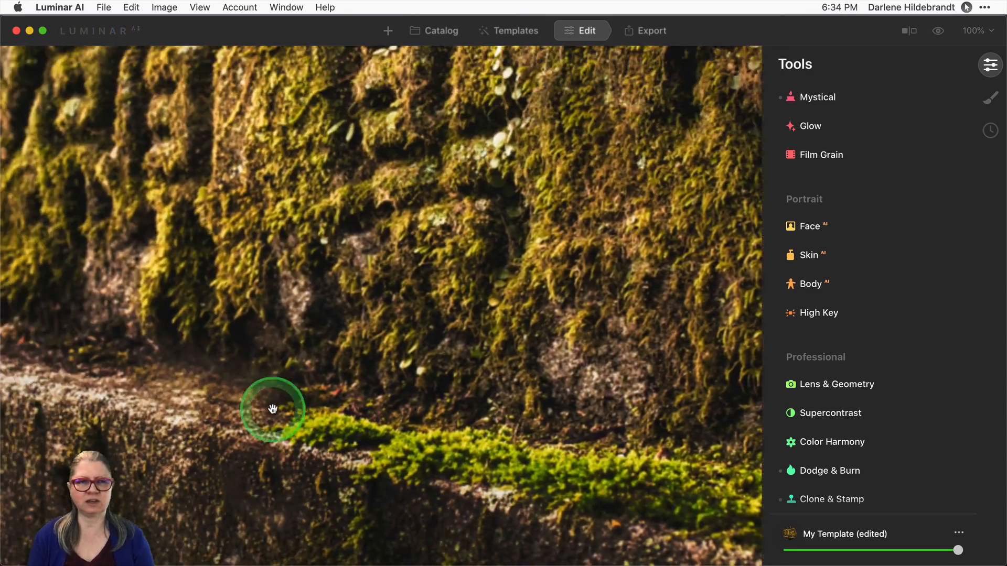
pyautogui.scroll(4, 273, 408)
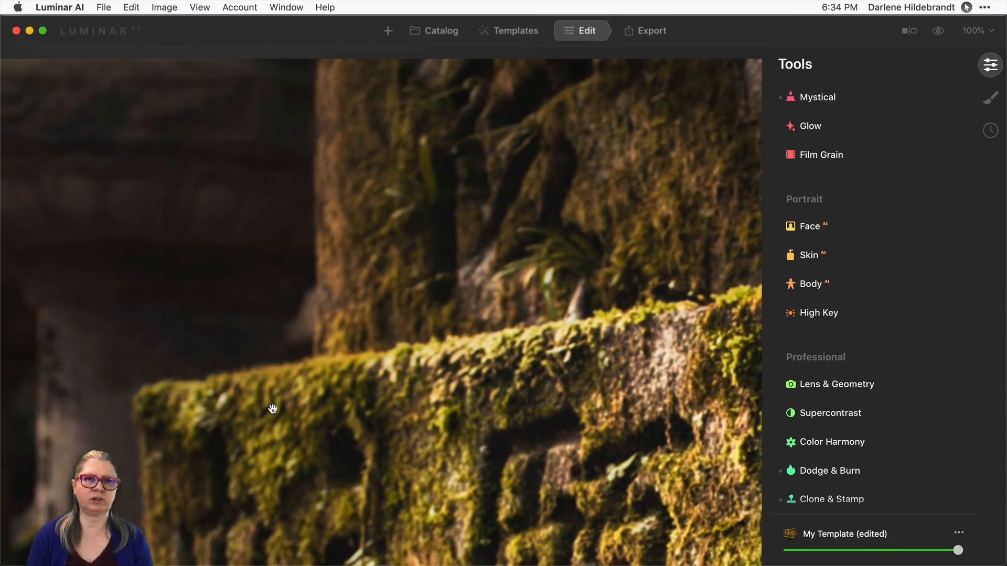
pyautogui.scroll(-8, 273, 408)
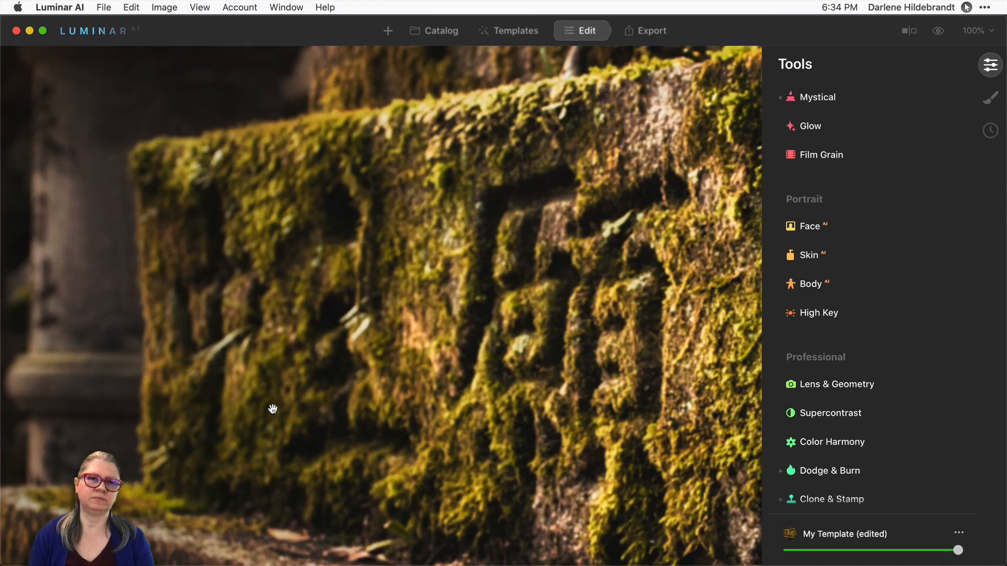
pyautogui.click(273, 409)
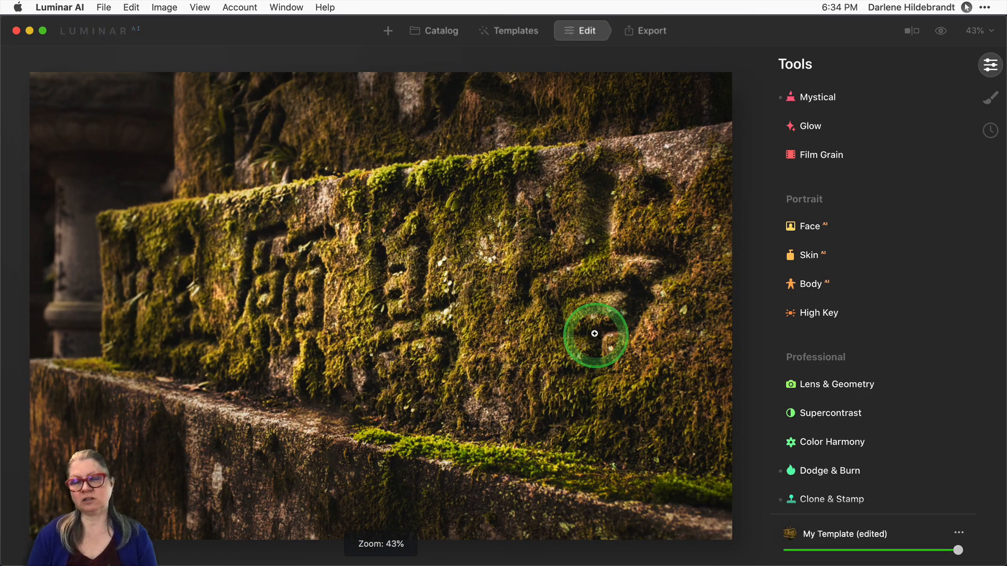
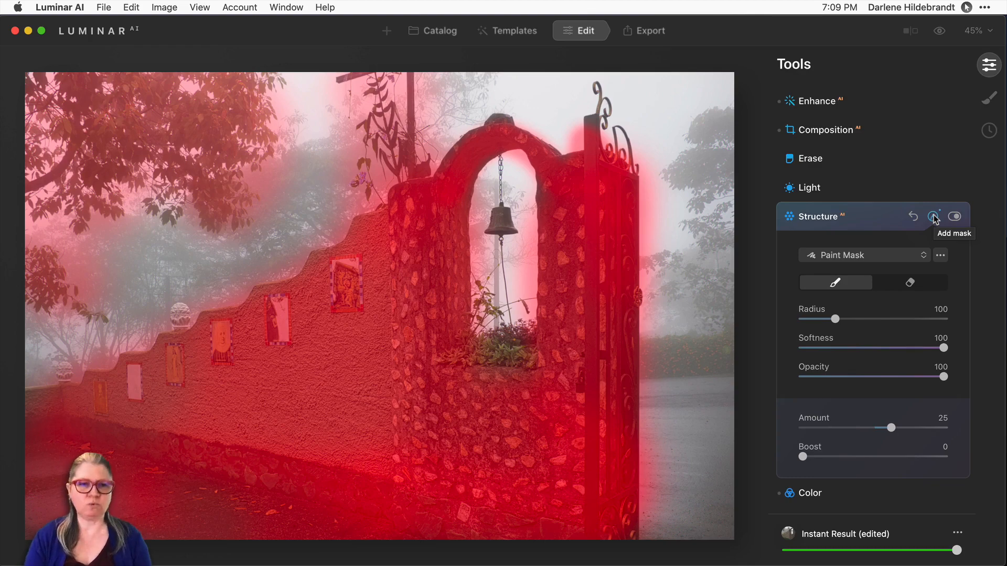
# Step: Hide the Structure AI paint mask and compare the bell arch photo with the tool disabled and enabled again
pyautogui.click(935, 218)
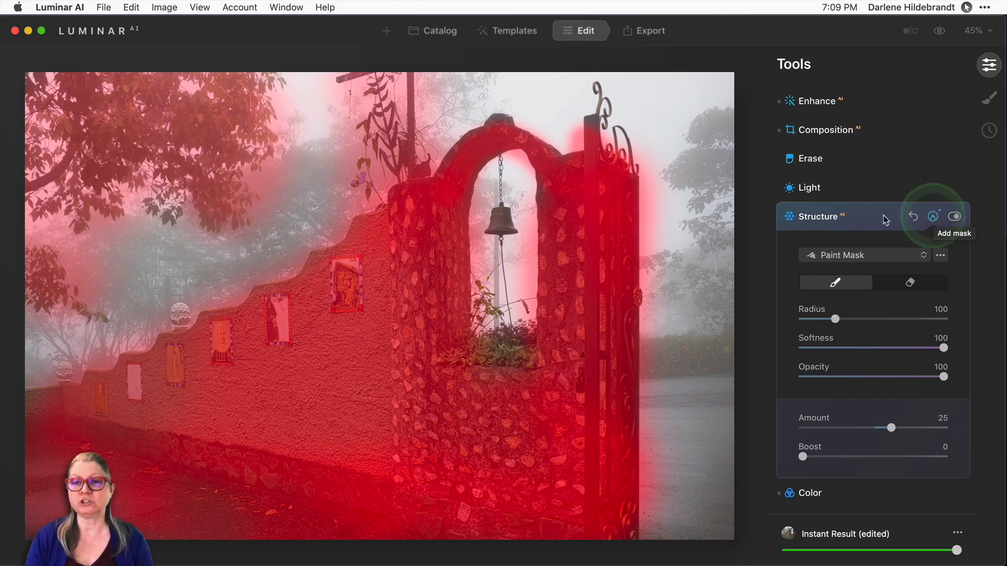
pyautogui.click(866, 216)
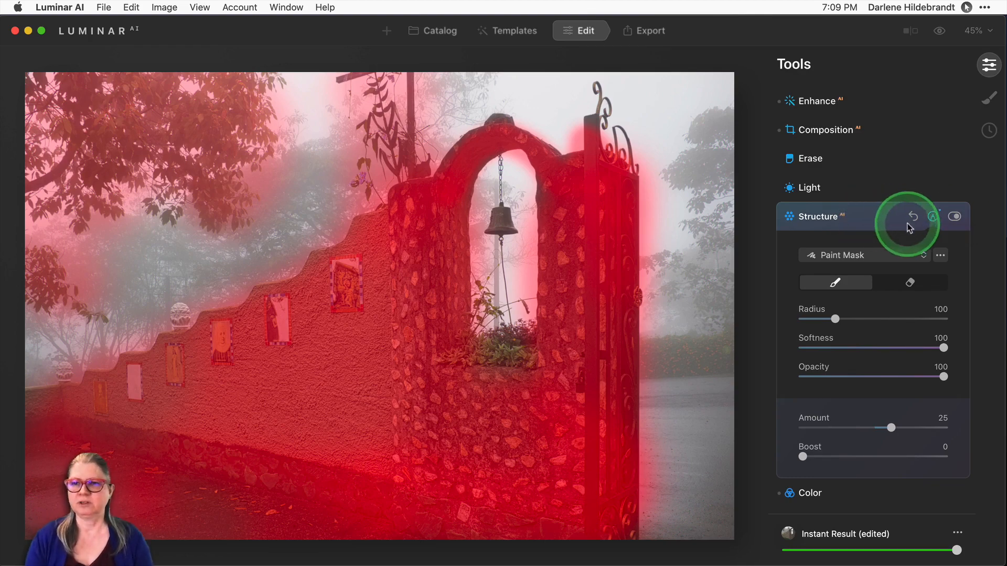
pyautogui.click(932, 217)
pyautogui.click(953, 217)
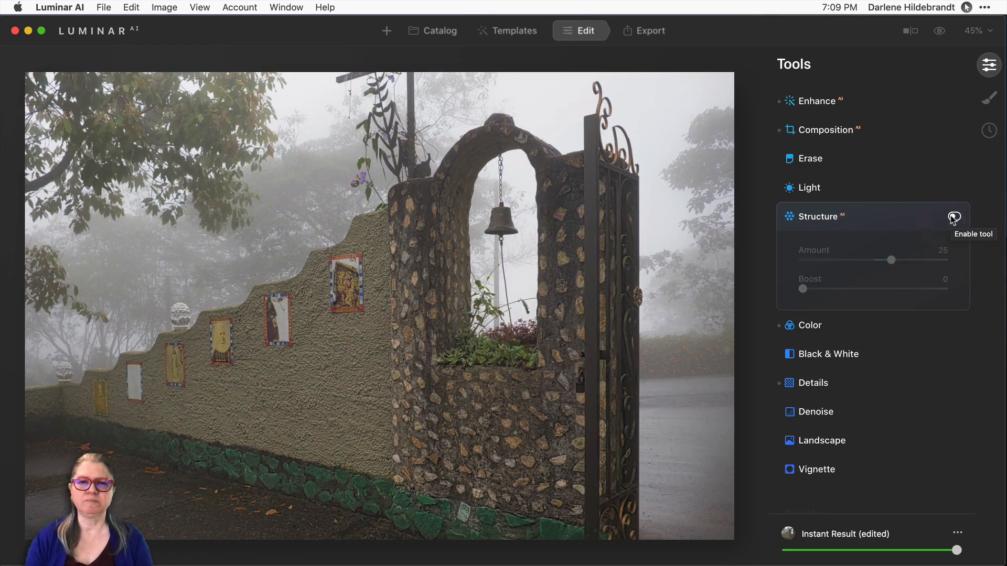
pyautogui.scroll(-1, 953, 219)
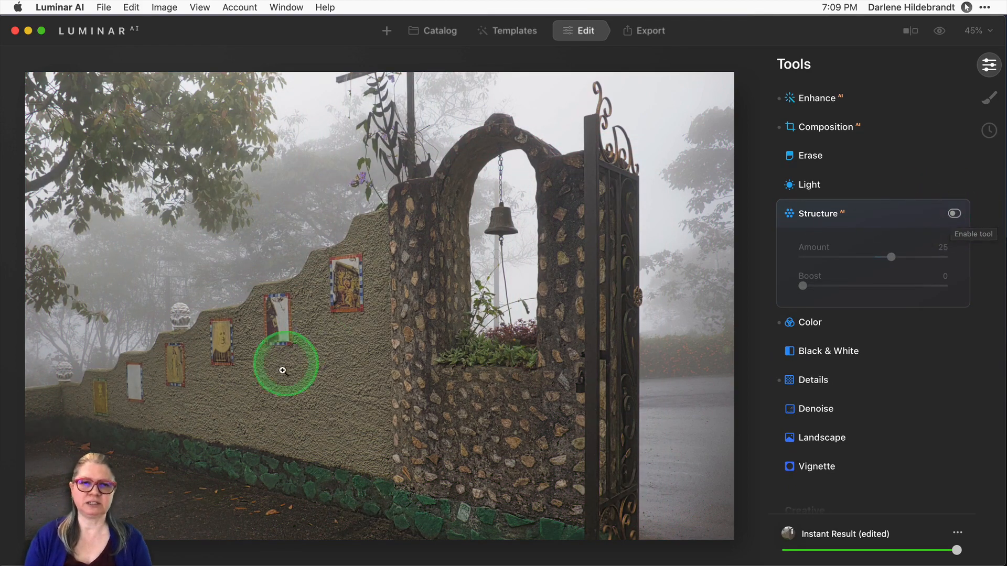
pyautogui.click(954, 214)
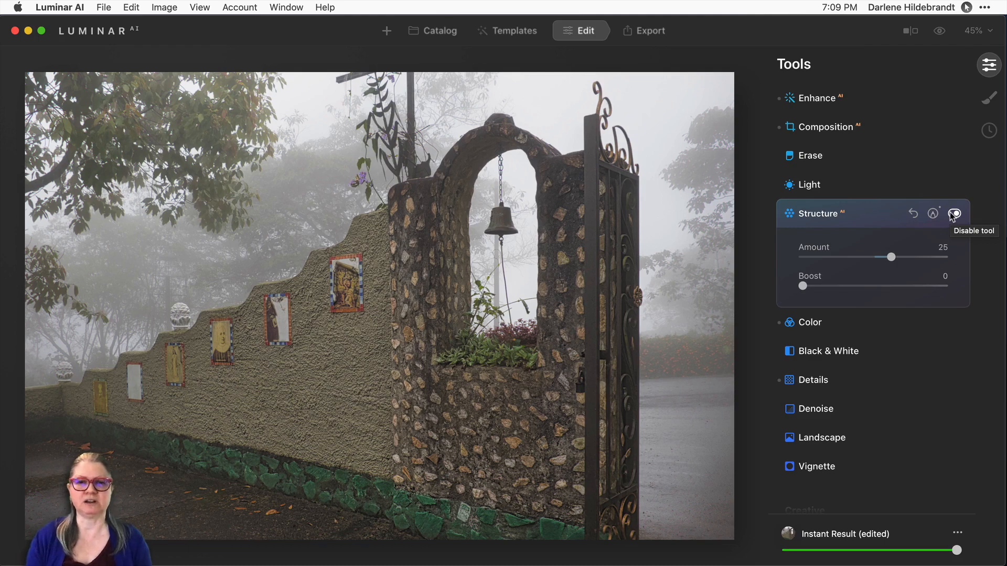
# Step: Open the Color tool and compare the photo with its color cast removal disabled and enabled again
pyautogui.click(883, 213)
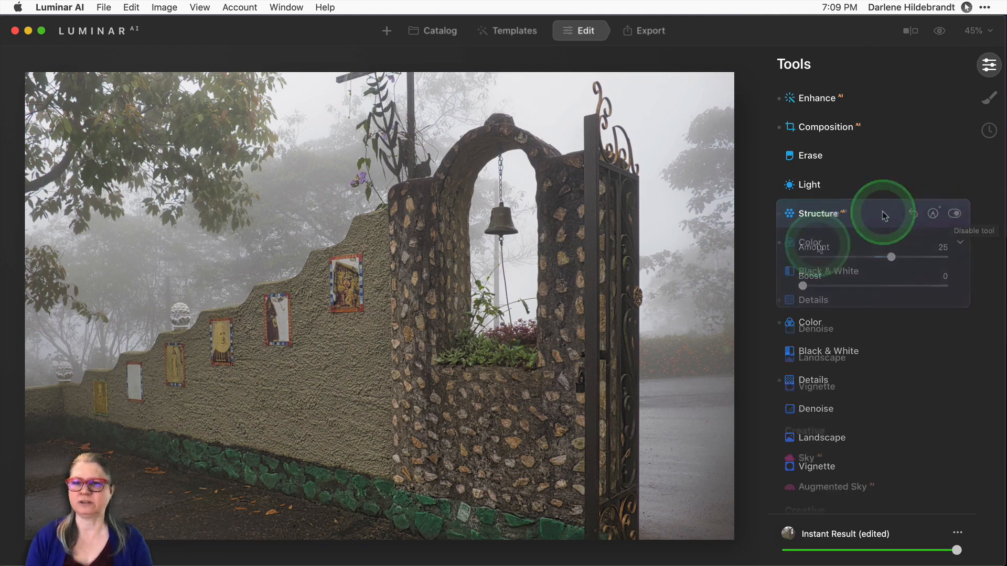
pyautogui.click(820, 244)
pyautogui.click(852, 356)
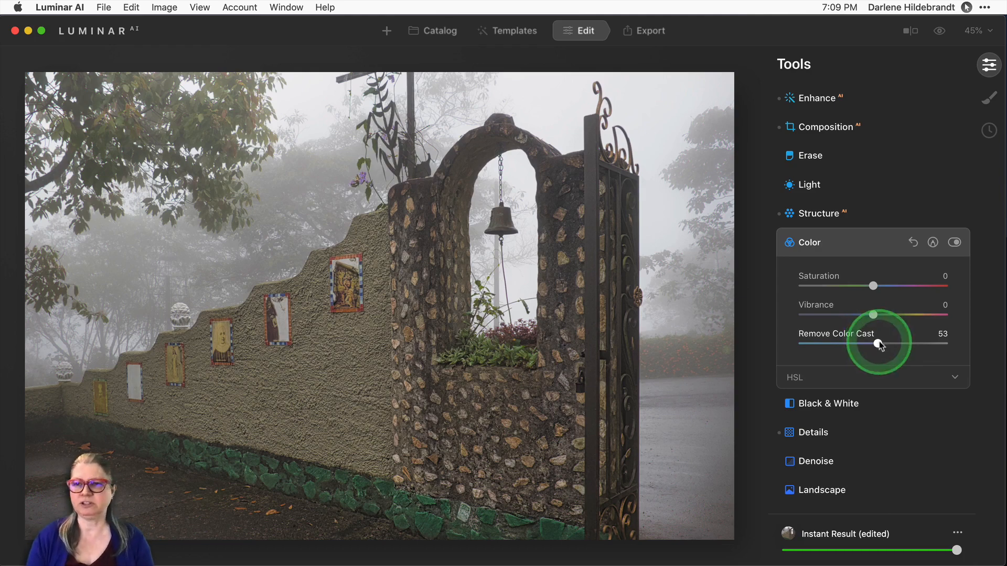
pyautogui.click(954, 242)
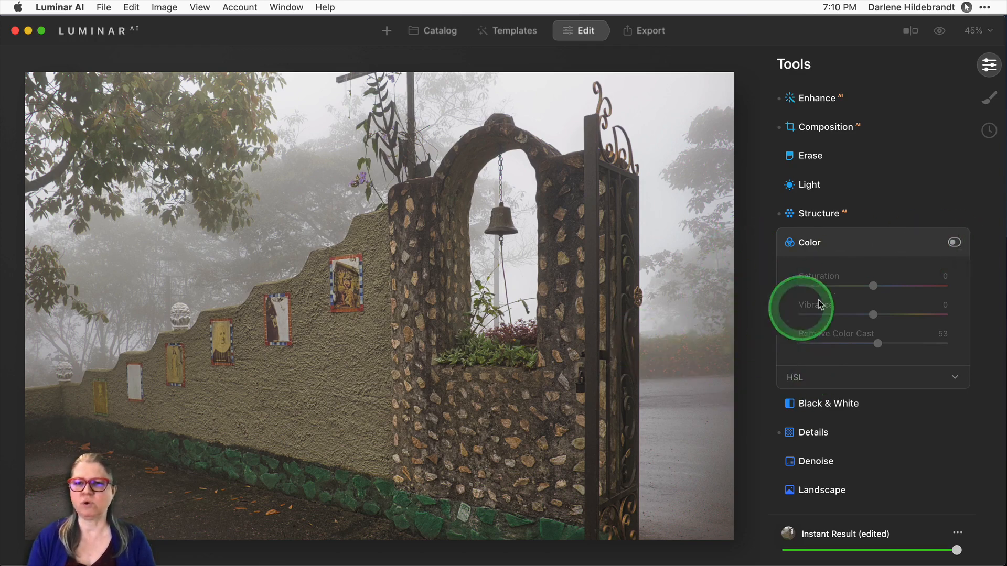
pyautogui.click(952, 245)
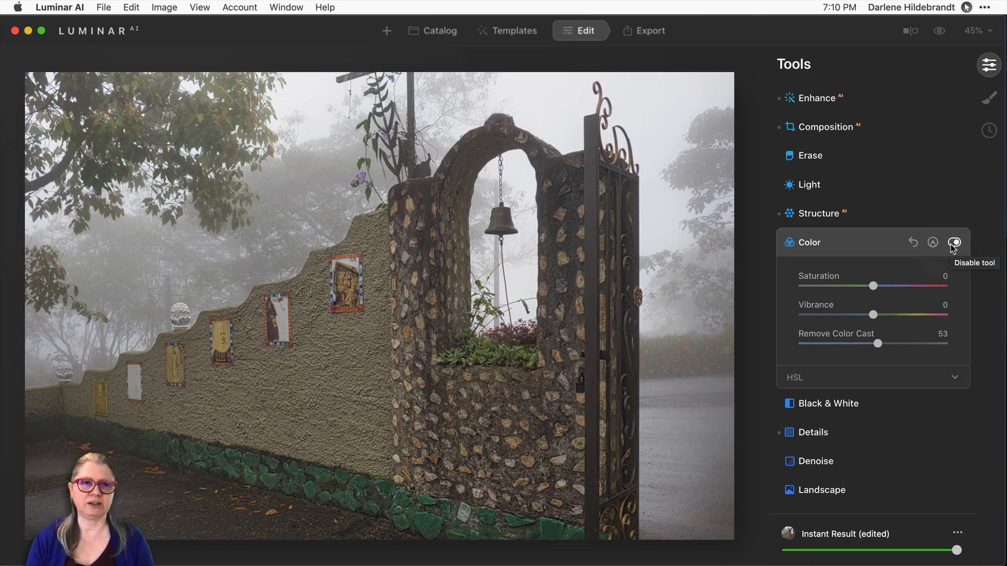
# Step: Examine the Details tool's slider settings and its paint mask over the wall and arch, and collapse the tool
pyautogui.scroll(-5, 839, 262)
pyautogui.click(813, 125)
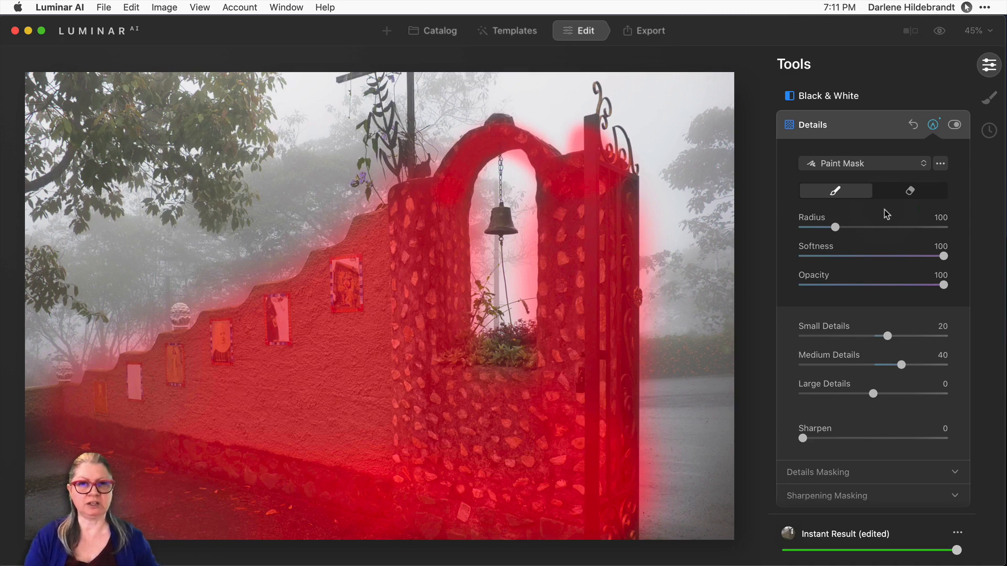
pyautogui.click(854, 127)
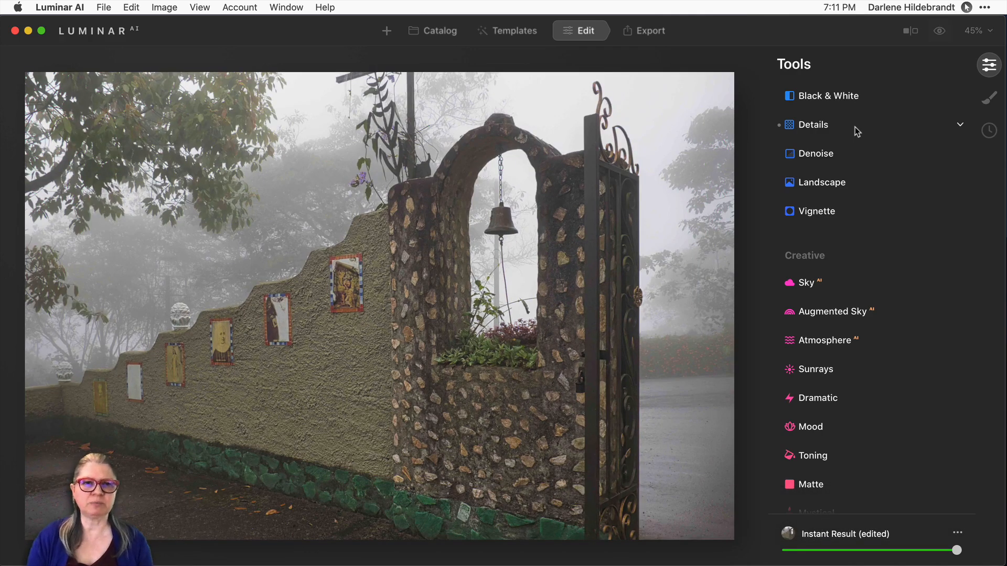
# Step: Open the Light tool with its Blacks & Whites settings and show the histogram over the bell arch photo
pyautogui.scroll(3, 969, 201)
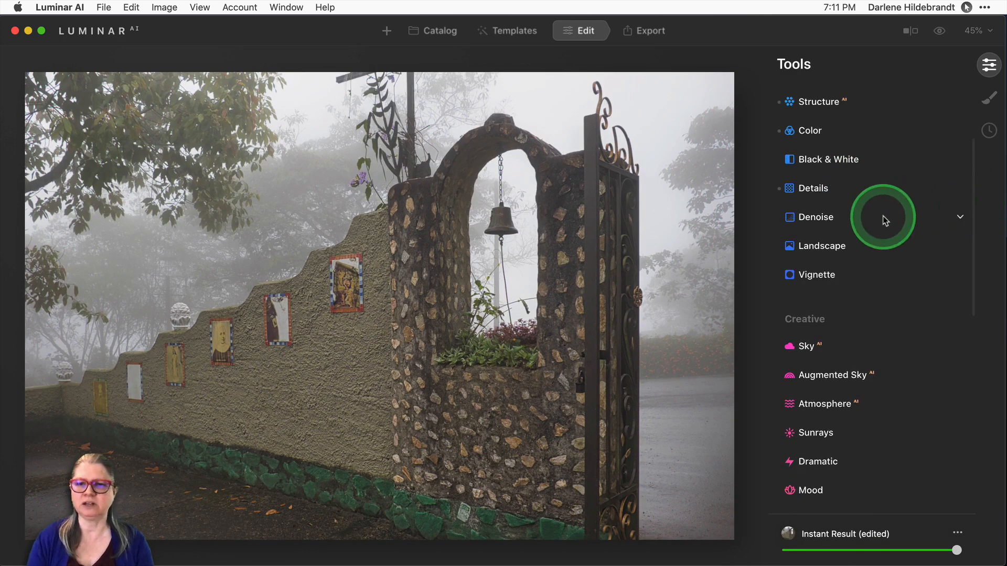
pyautogui.scroll(-8, 883, 217)
pyautogui.scroll(10, 839, 215)
pyautogui.click(811, 209)
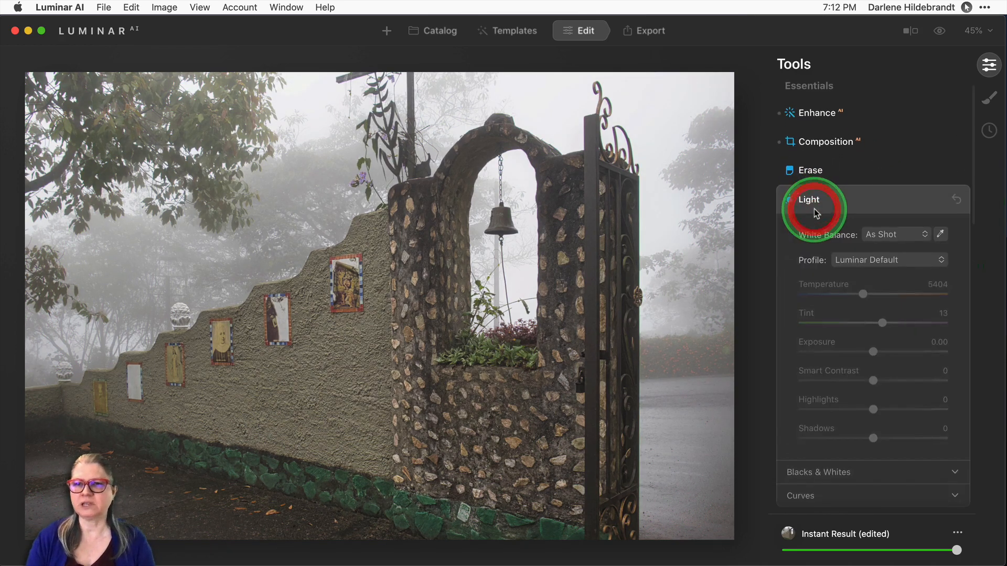
pyautogui.scroll(-2, 813, 220)
pyautogui.click(804, 416)
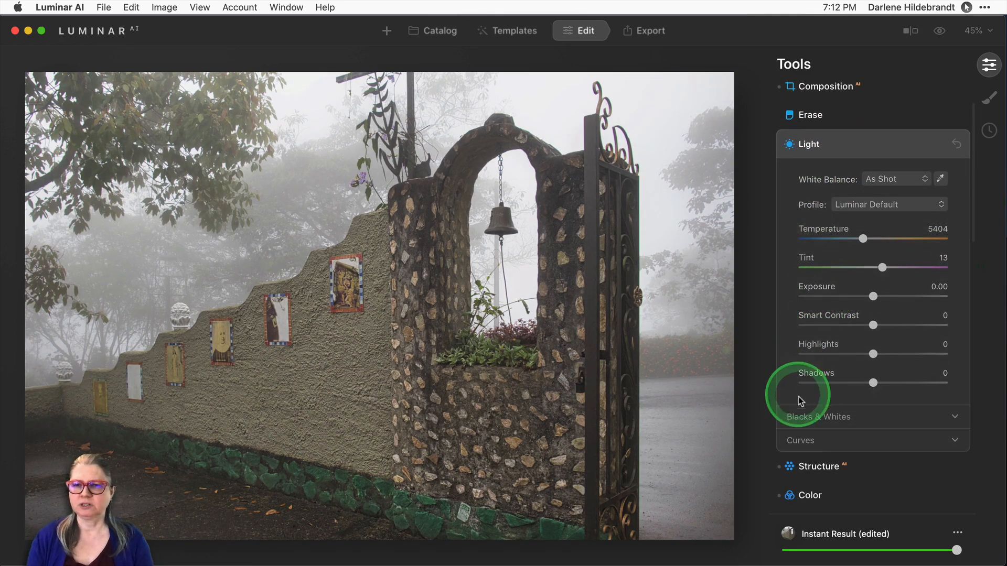
pyautogui.scroll(-1, 818, 274)
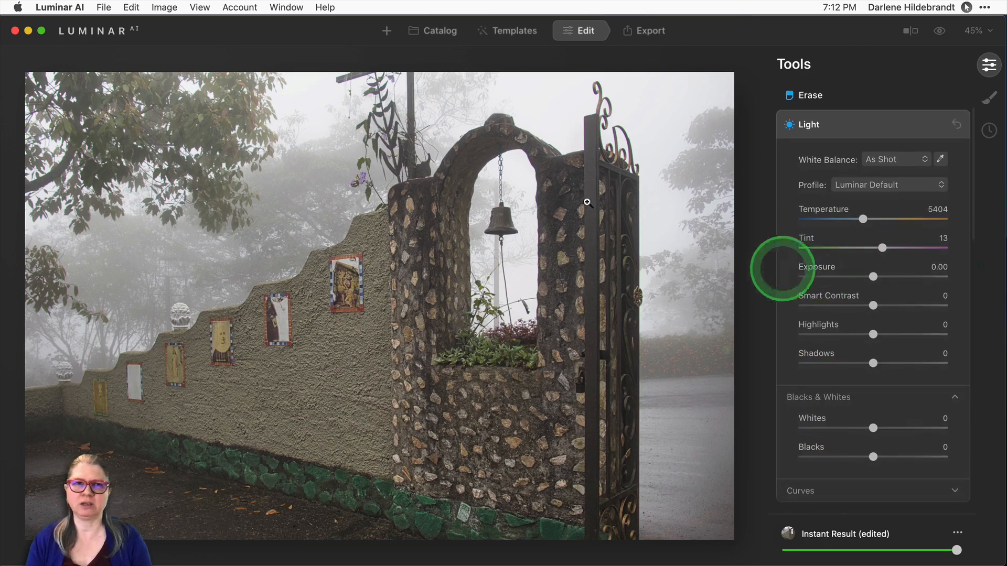
pyautogui.click(195, 7)
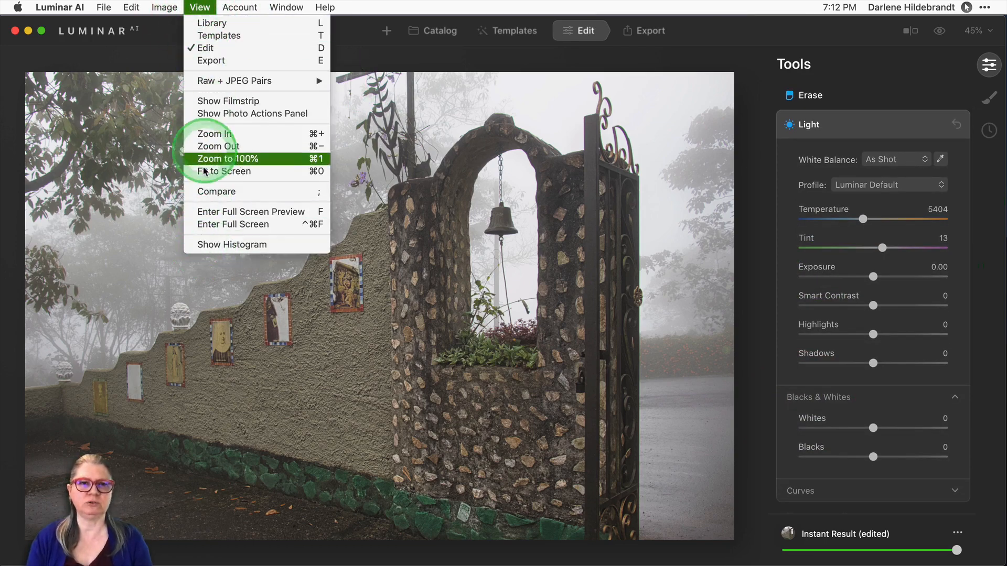
pyautogui.click(203, 241)
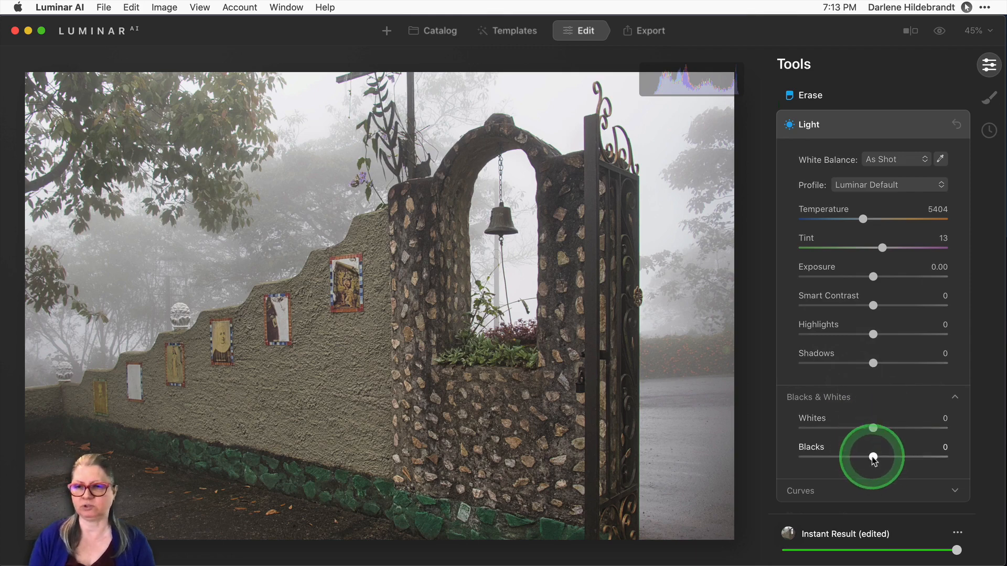
# Step: Set Blacks to -48 and try Shadows at -2 before returning Shadows to 0
pyautogui.moveTo(873, 457); pyautogui.dragTo(838, 457)
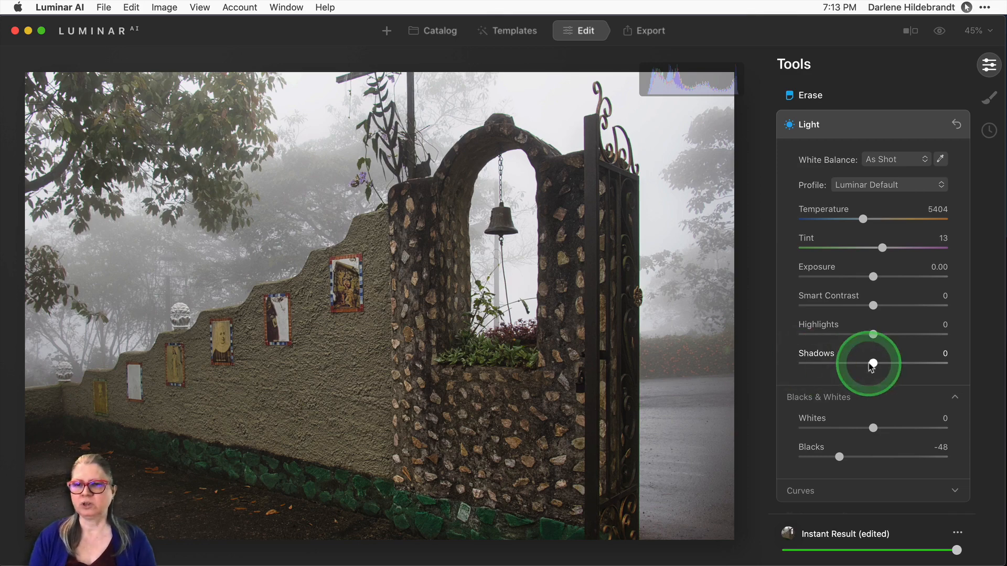
pyautogui.moveTo(872, 363)
pyautogui.mouseDown()
pyautogui.moveTo(855, 366)
pyautogui.moveTo(891, 365)
pyautogui.moveTo(870, 365)
pyautogui.mouseUp()
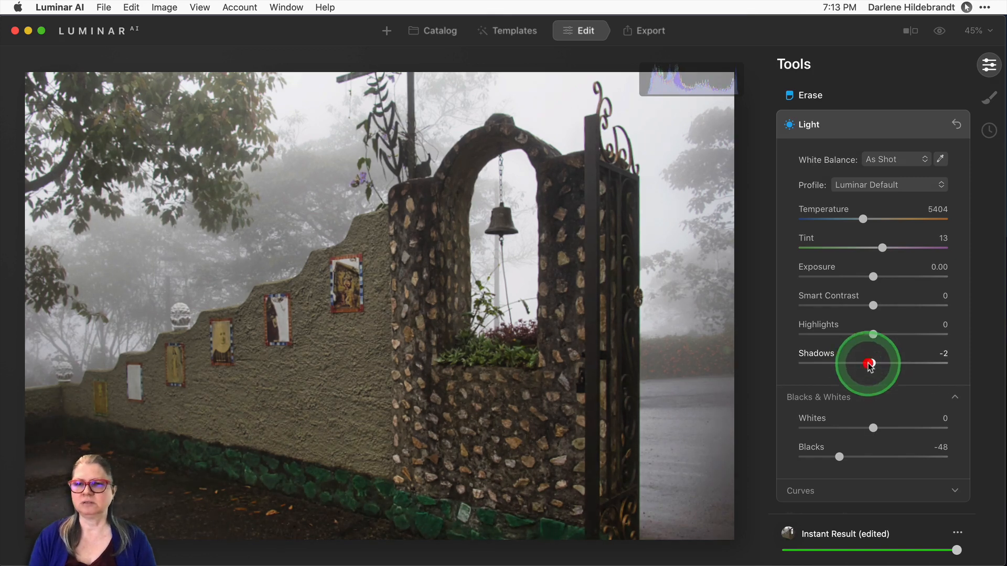
pyautogui.click(870, 365)
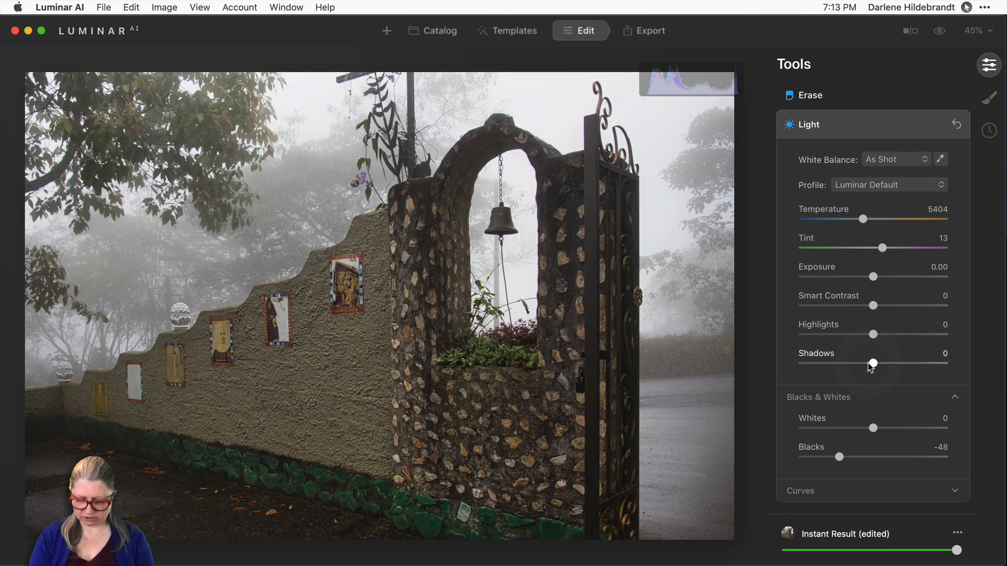
pyautogui.press('\\')
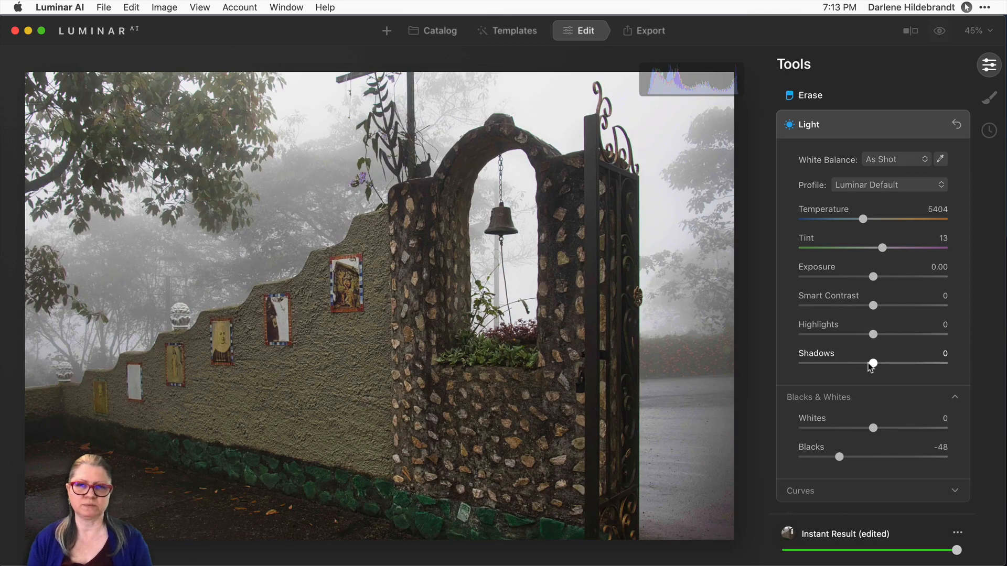
# Step: Set Smart Contrast to 34 and Highlights to -37 in the Light tool
pyautogui.moveTo(873, 305); pyautogui.dragTo(898, 306)
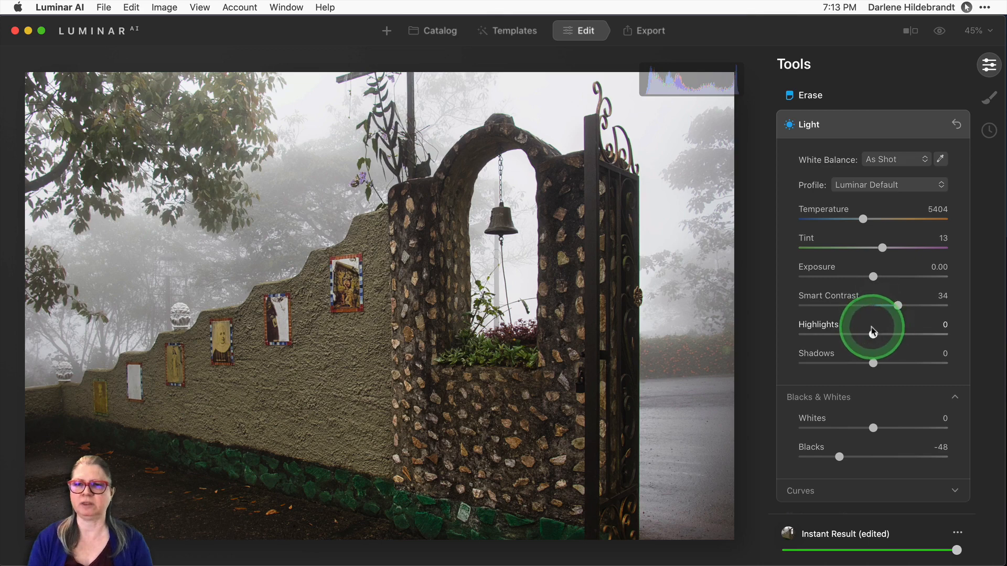
pyautogui.moveTo(873, 332); pyautogui.dragTo(837, 333)
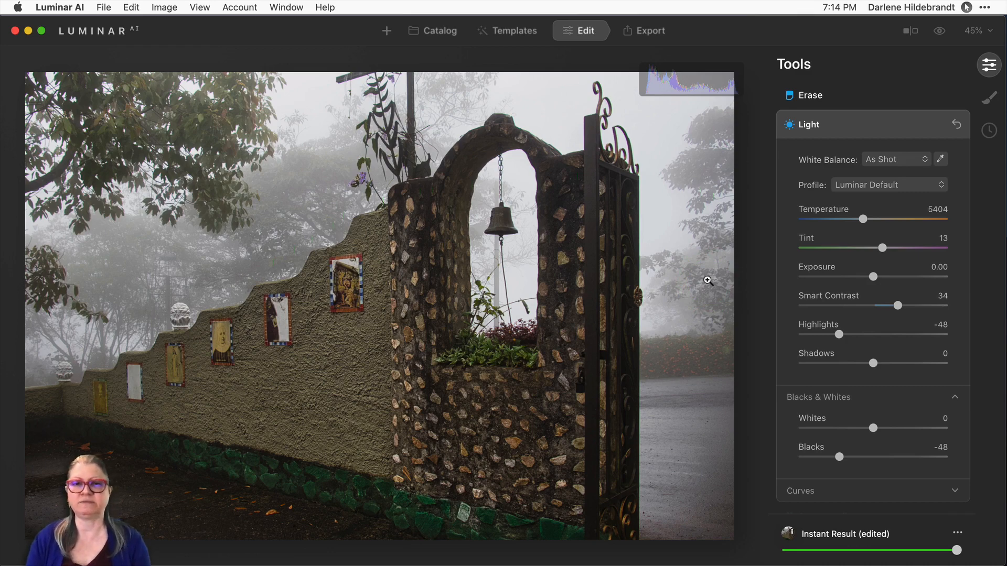
pyautogui.moveTo(839, 334)
pyautogui.mouseDown()
pyautogui.moveTo(886, 335)
pyautogui.moveTo(847, 334)
pyautogui.mouseUp()
# Step: Check highlight clipping with Whites at 100 and the clipping warnings on, and set Whites to 24
pyautogui.moveTo(871, 426); pyautogui.dragTo(945, 430)
pyautogui.press('j')
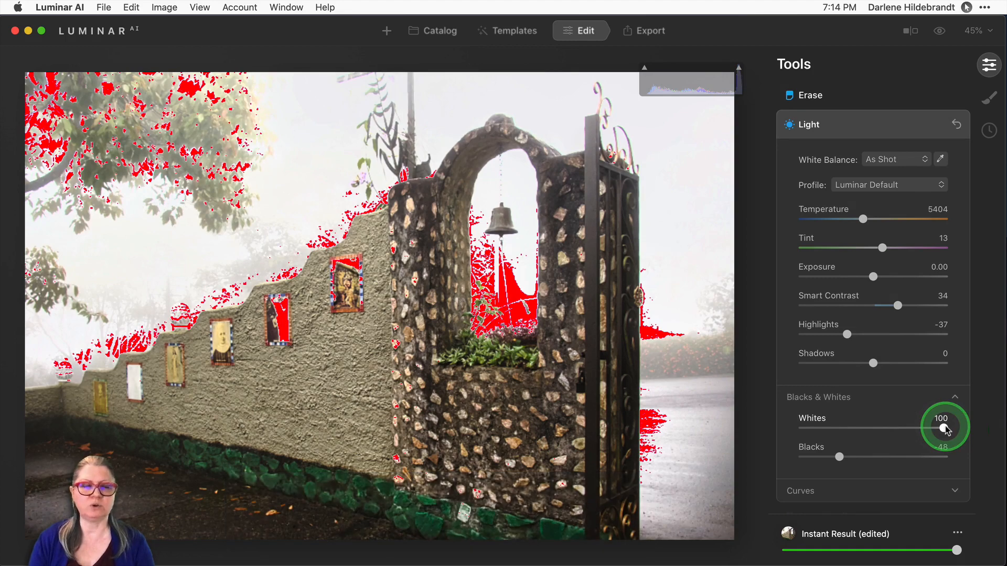
pyautogui.moveTo(946, 429); pyautogui.dragTo(891, 430)
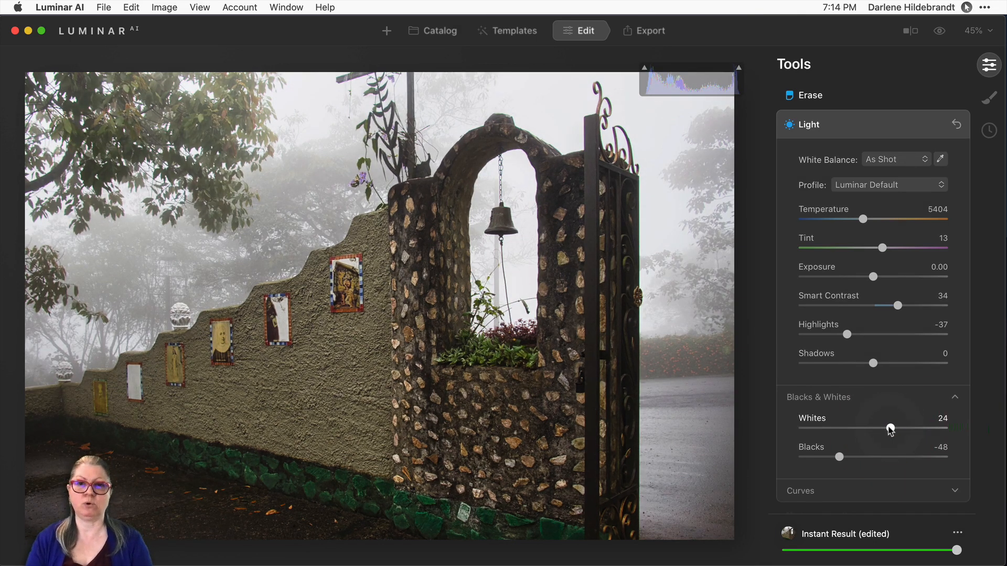
# Step: Check shadow clipping with Blacks at -100, hide the clipping warnings and set Blacks to -44
pyautogui.moveTo(838, 457); pyautogui.dragTo(781, 460)
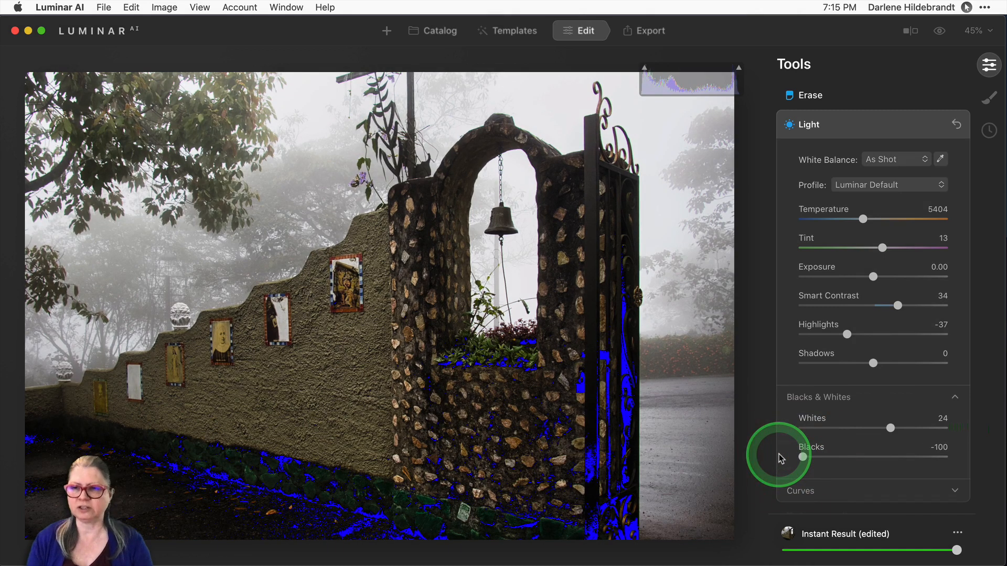
pyautogui.press('j')
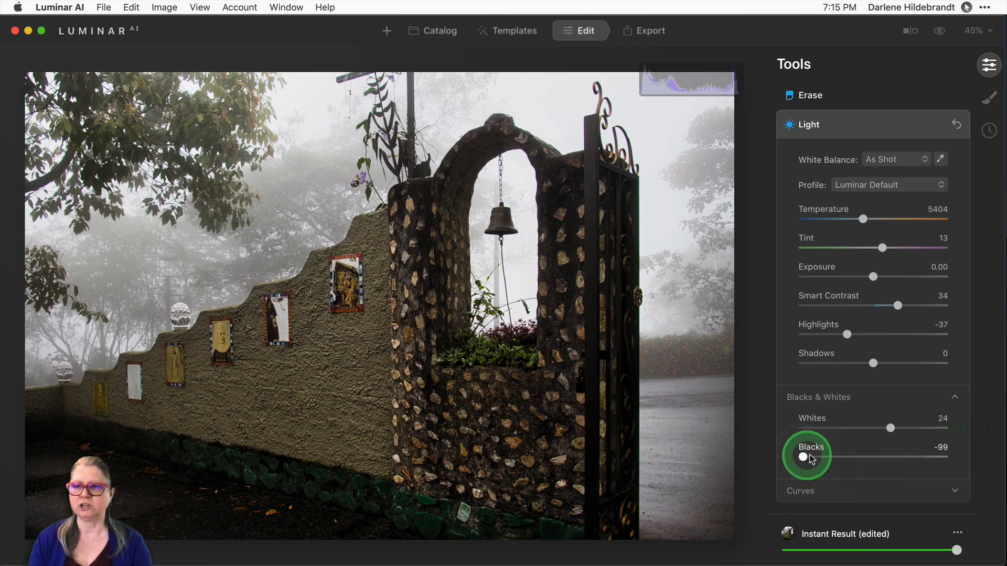
pyautogui.moveTo(811, 460); pyautogui.dragTo(844, 457)
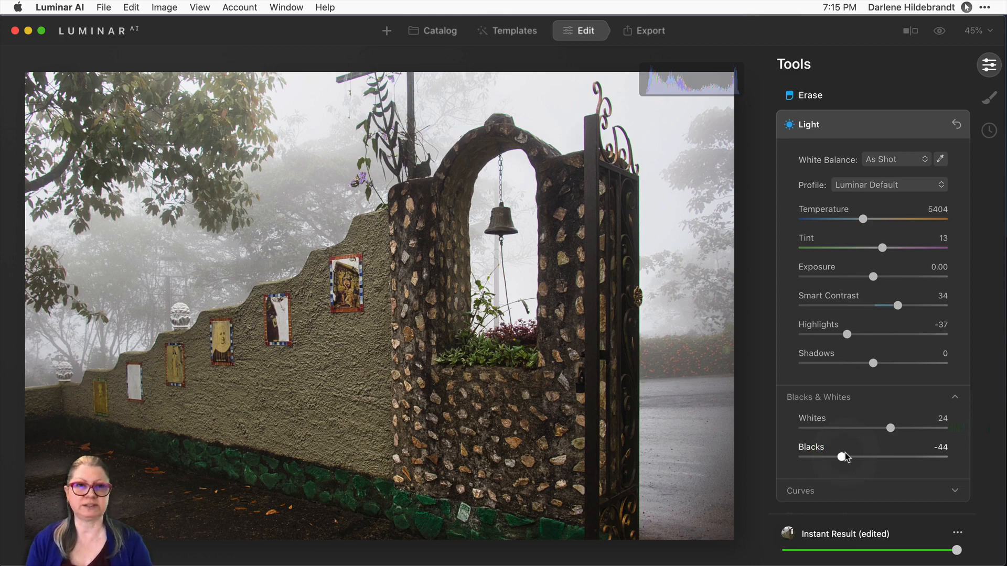
pyautogui.click(864, 128)
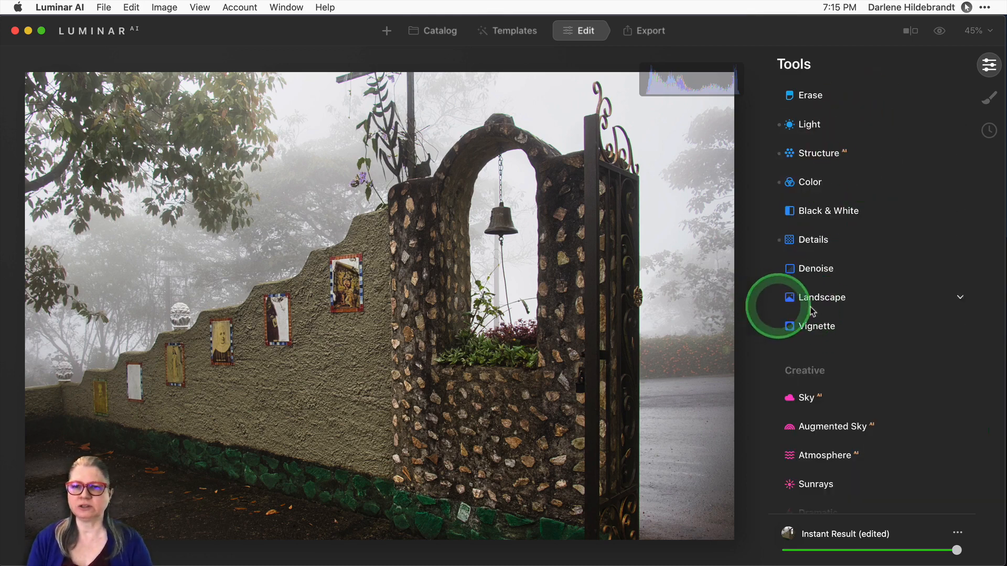
# Step: Try Dehaze at 100 in the Landscape tool and reduce it to a moderate amount
pyautogui.scroll(3, 817, 293)
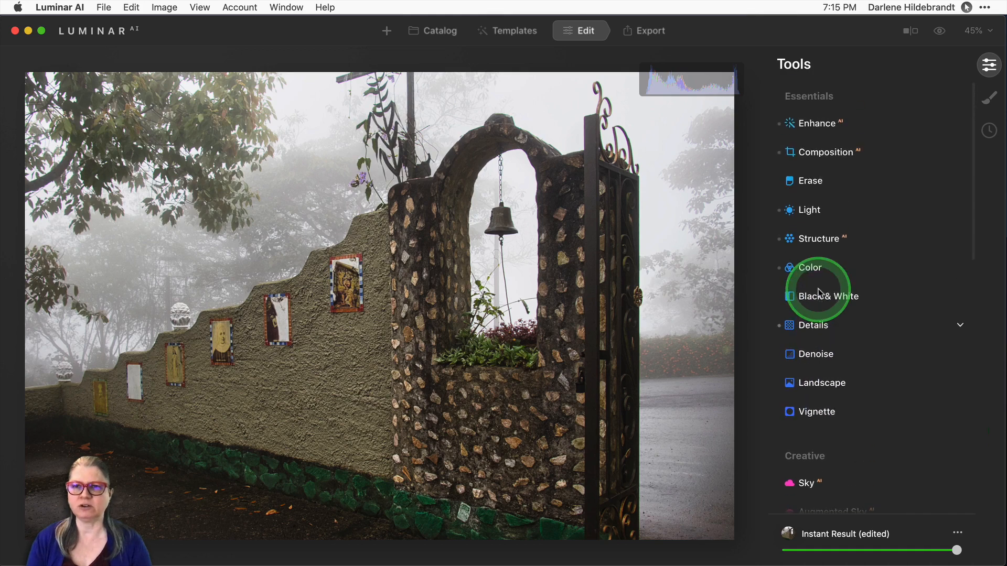
pyautogui.scroll(-3, 818, 292)
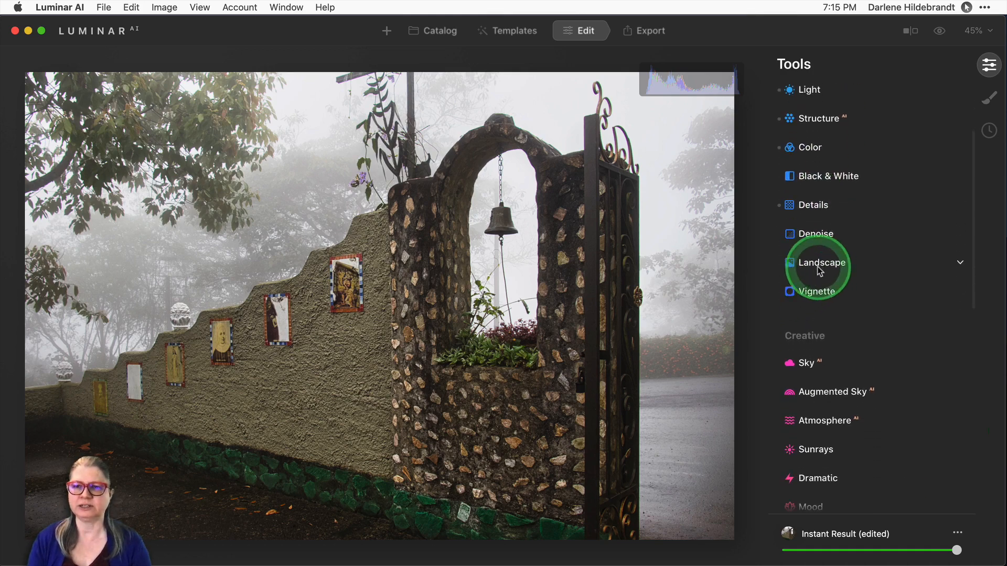
pyautogui.click(822, 262)
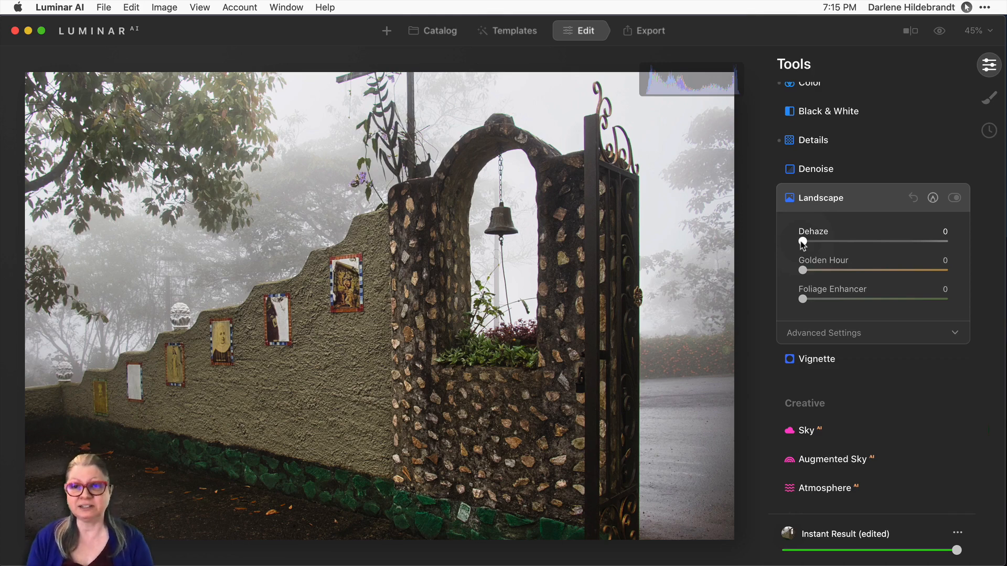
pyautogui.moveTo(800, 241); pyautogui.dragTo(957, 242)
pyautogui.moveTo(885, 269); pyautogui.dragTo(885, 269)
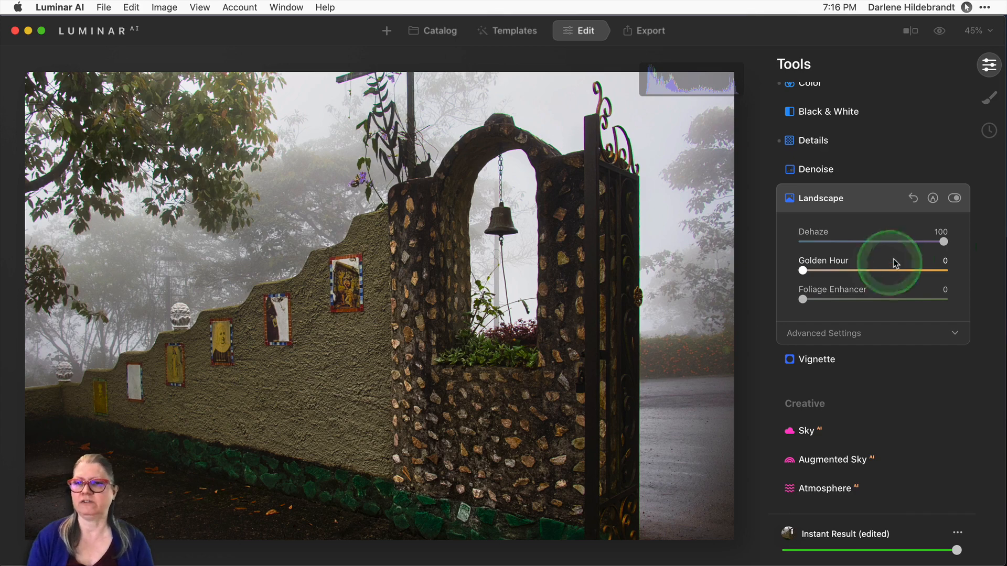
pyautogui.moveTo(929, 242); pyautogui.dragTo(868, 242)
pyautogui.click(866, 205)
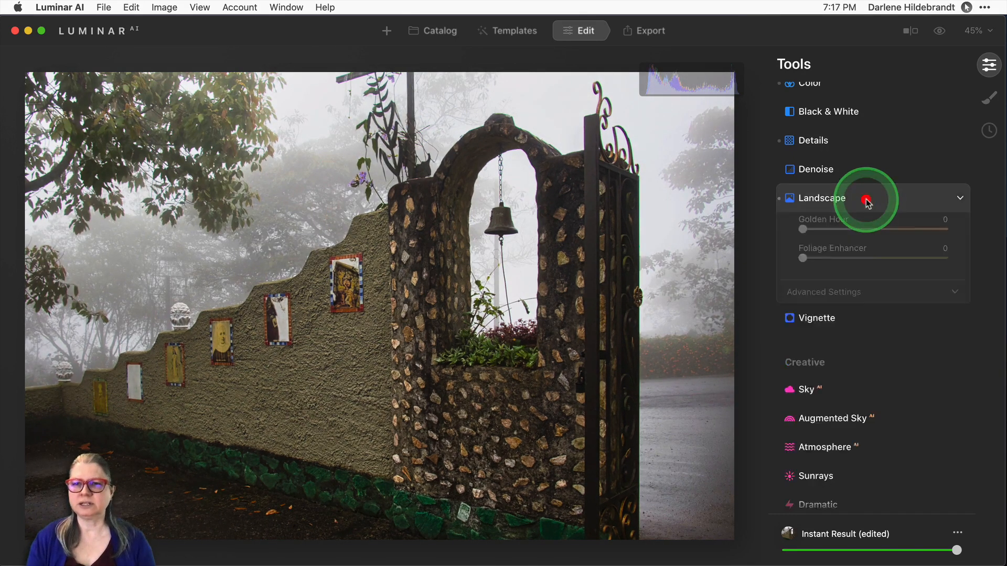
# Step: Open the Lens & Geometry tool and expand its Advanced Settings
pyautogui.scroll(-5, 868, 205)
pyautogui.scroll(-6, 866, 199)
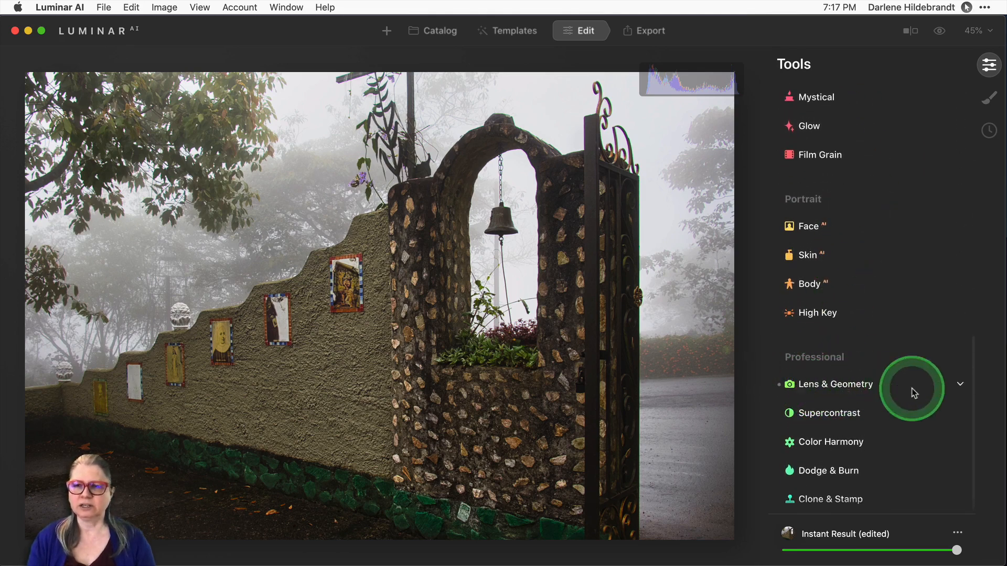
pyautogui.click(845, 387)
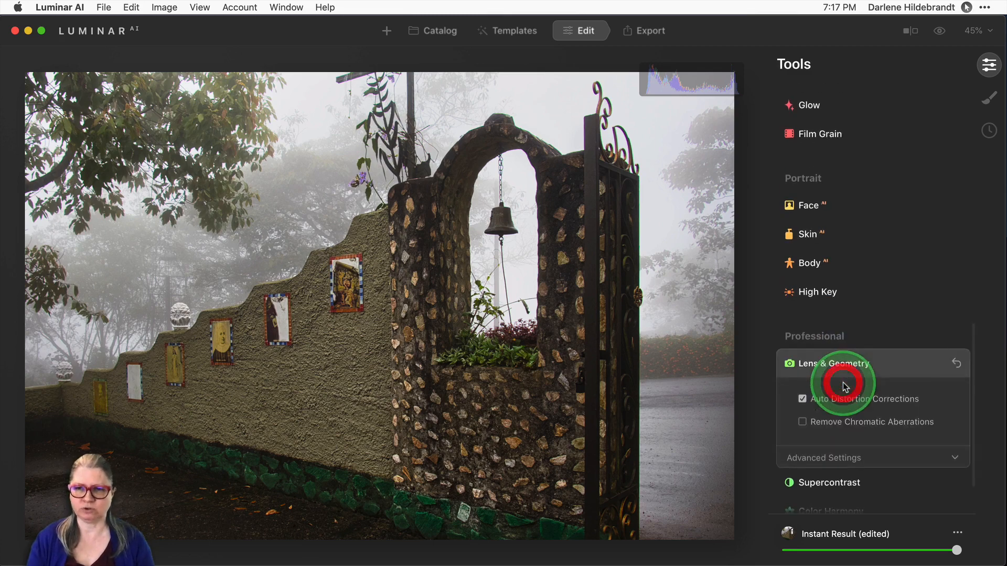
pyautogui.click(839, 388)
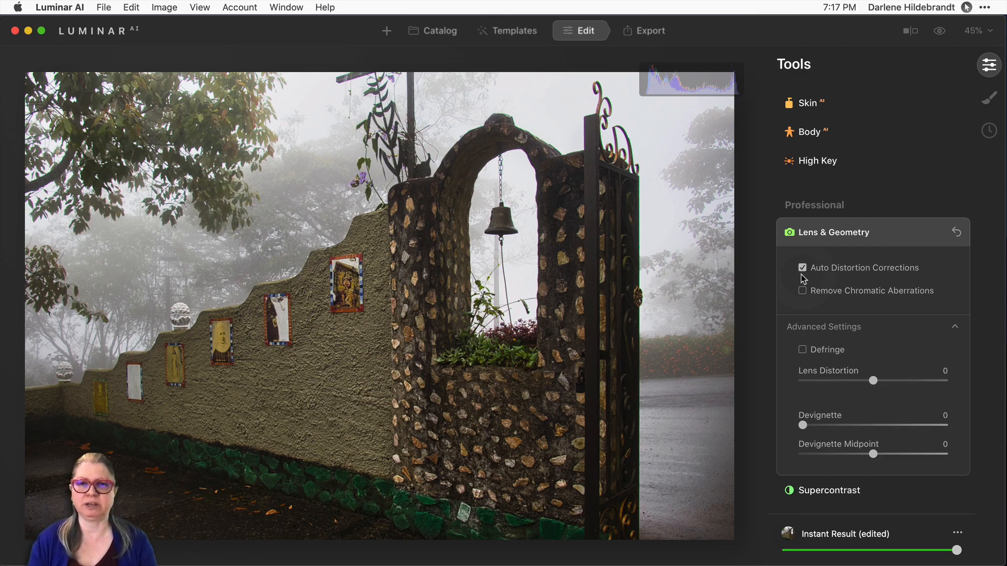
# Step: Examine the edges of the bell arch and iron gate for color fringing at 100% and 200% zoom
pyautogui.click(545, 190)
pyautogui.moveTo(584, 274); pyautogui.dragTo(517, 289)
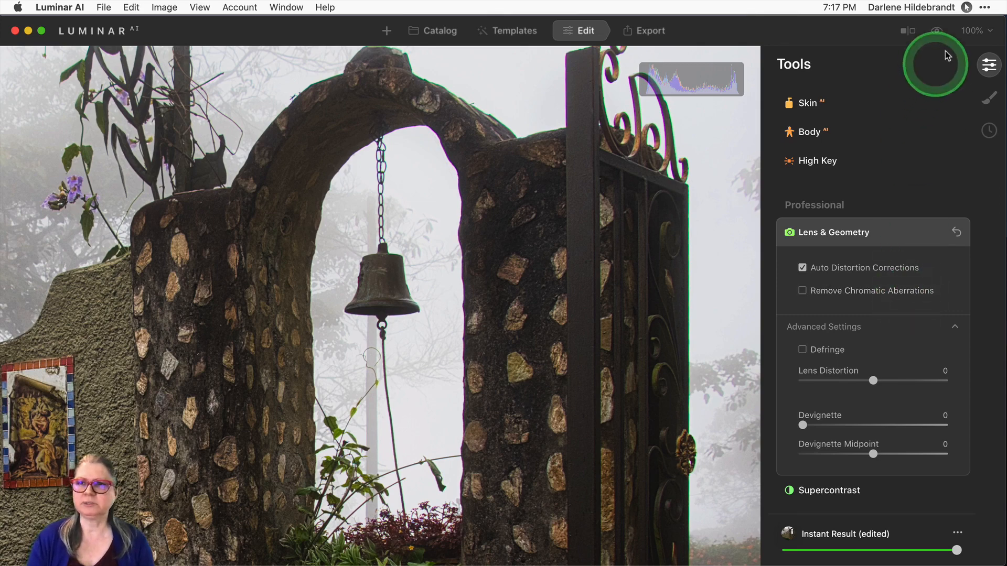
pyautogui.click(972, 30)
pyautogui.click(948, 109)
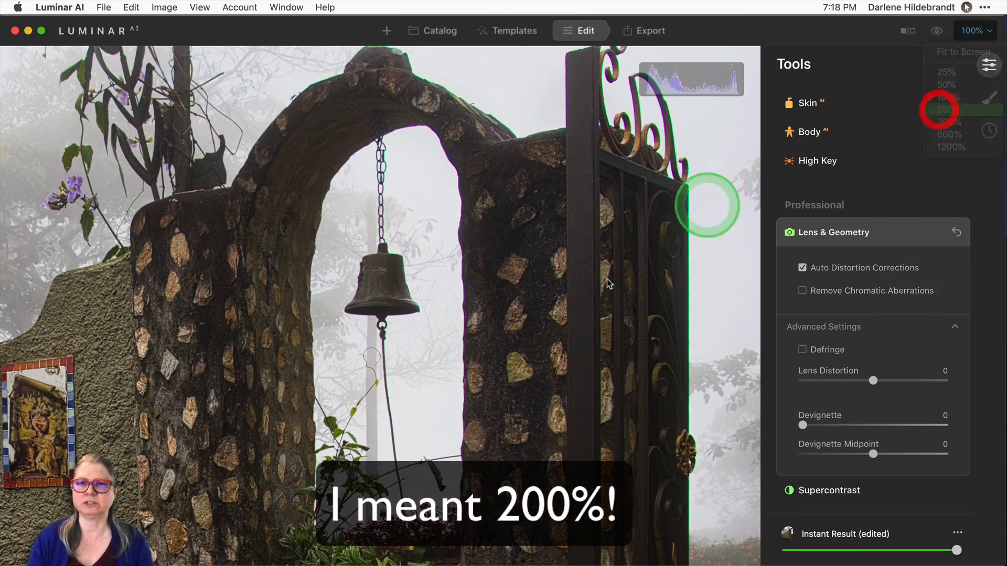
pyautogui.hscroll(5, 603, 280)
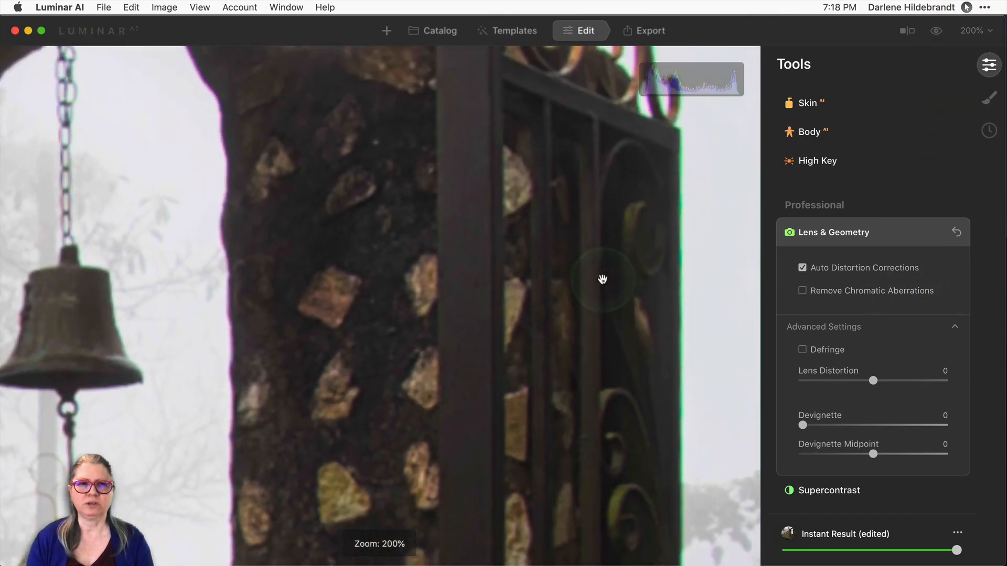
pyautogui.scroll(5, 603, 280)
pyautogui.scroll(3, 603, 279)
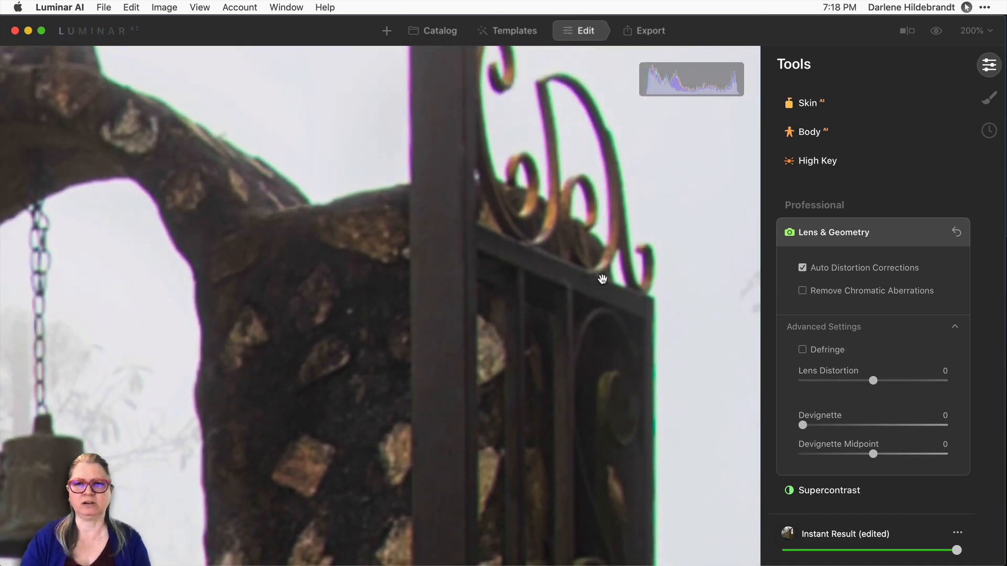
pyautogui.click(629, 217)
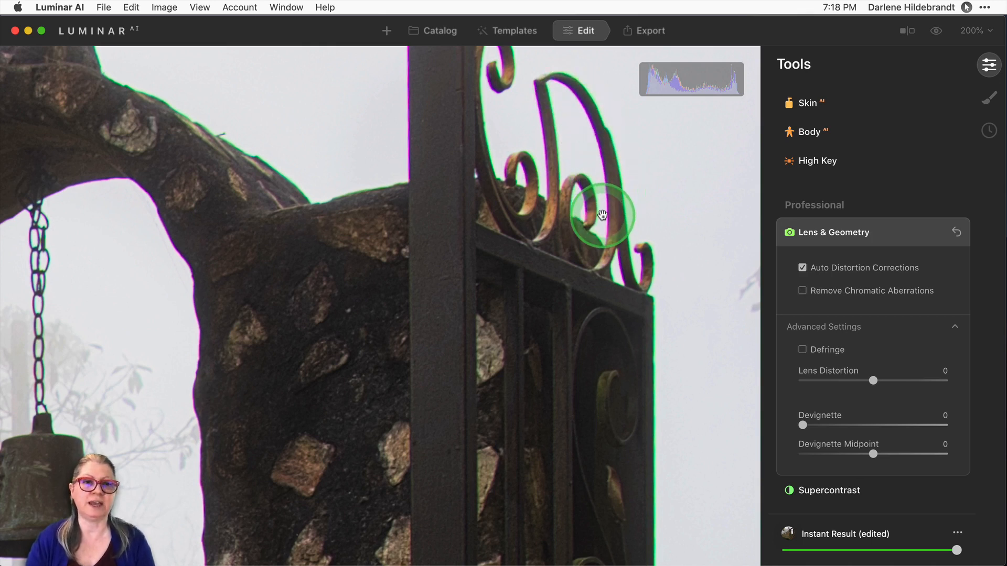
# Step: Enable Remove Chromatic Aberrations and Defringe for the photo, and collapse Lens & Geometry
pyautogui.click(802, 292)
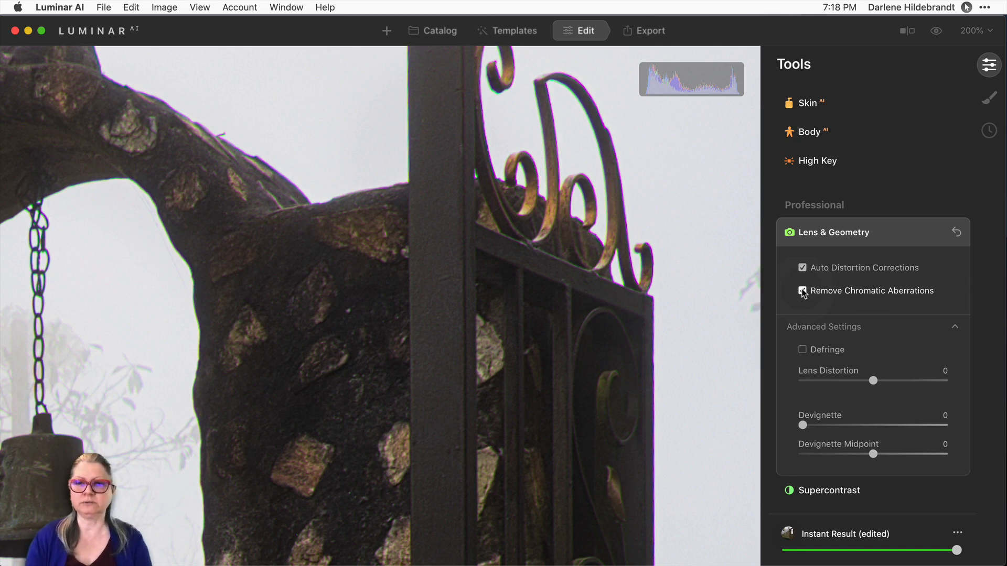
pyautogui.click(802, 350)
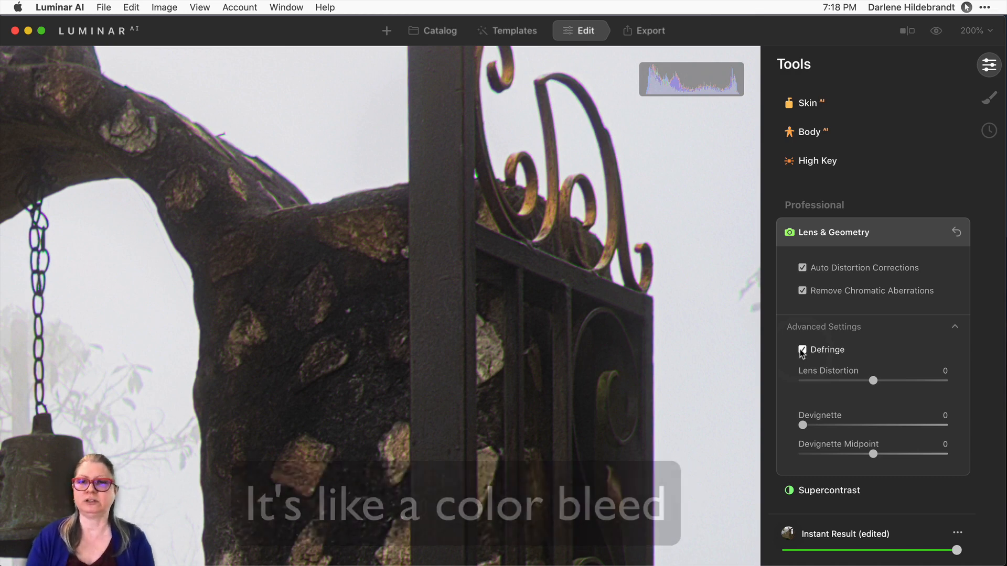
pyautogui.click(806, 352)
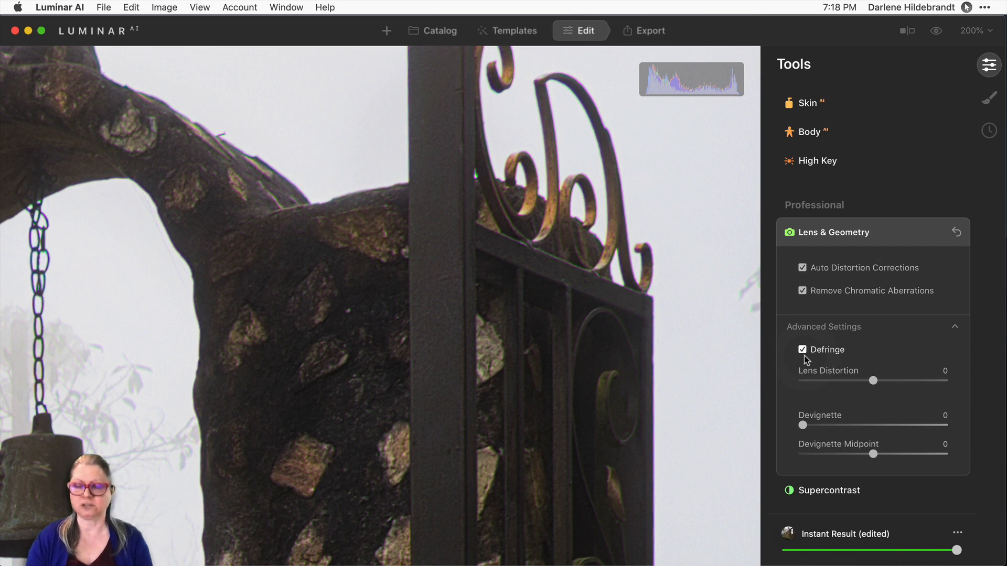
pyautogui.click(887, 230)
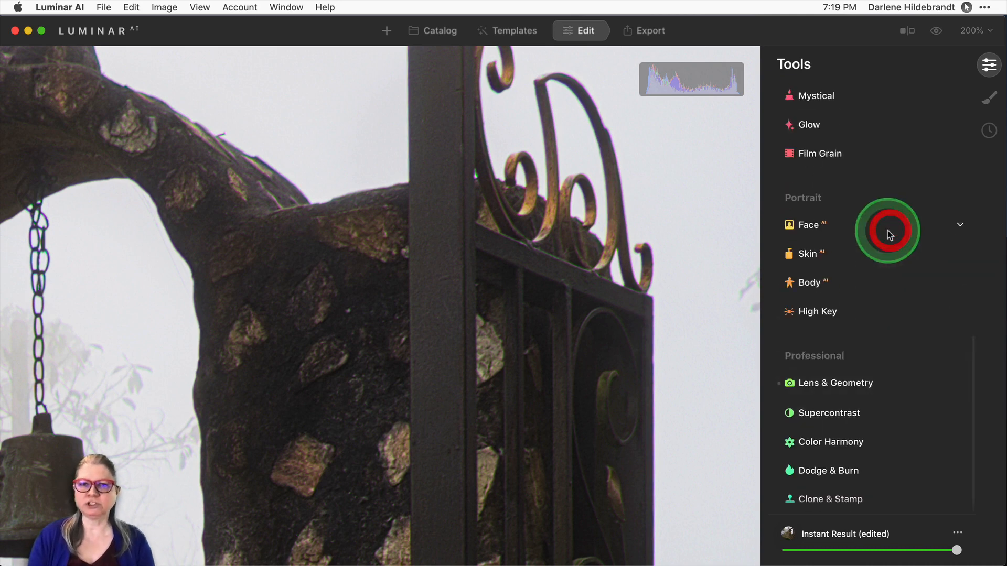
# Step: Compare the photo's edit history before and after the chromatic aberration and Defringe corrections, restore the latest state, and return to the tools
pyautogui.click(989, 131)
pyautogui.click(865, 179)
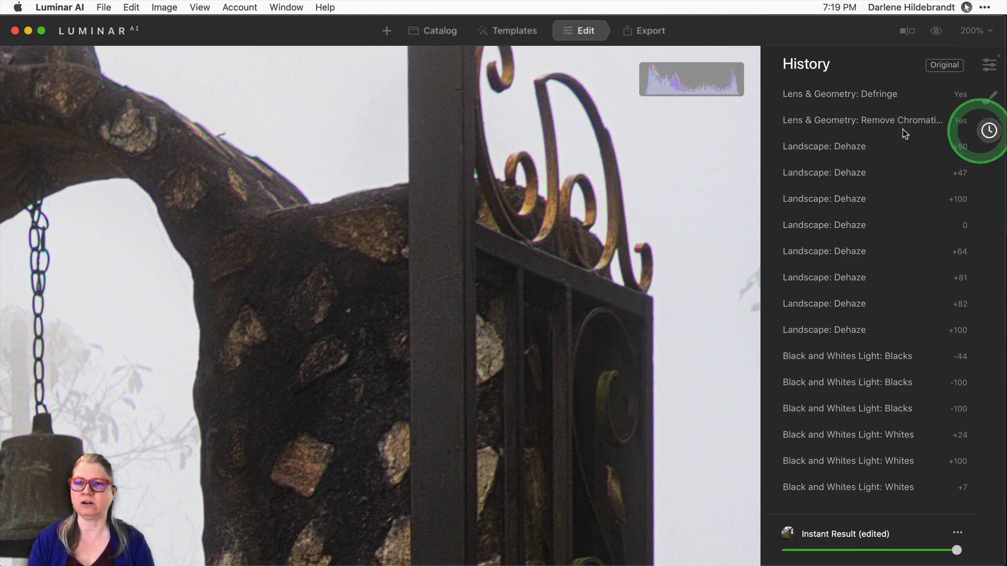
pyautogui.click(834, 149)
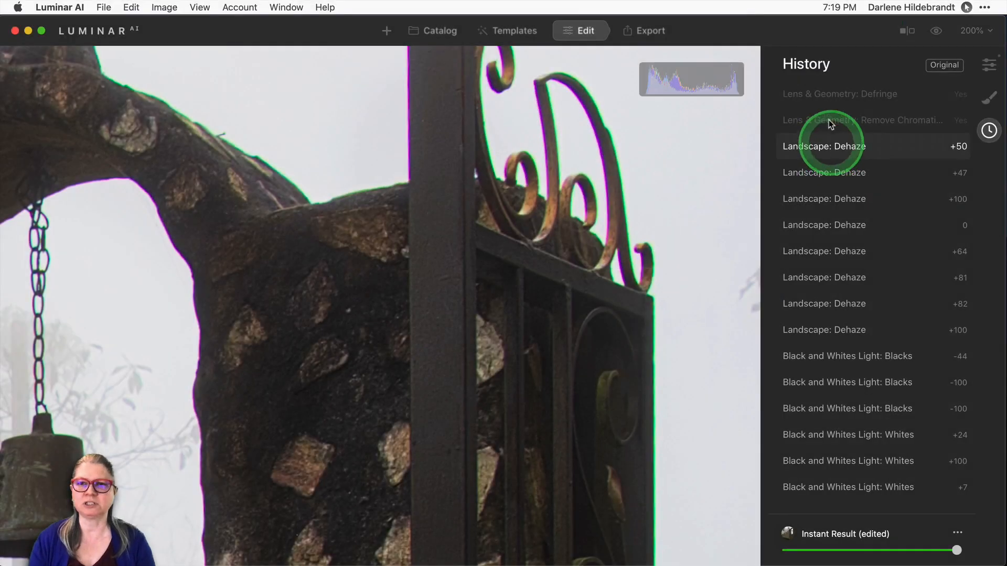
pyautogui.click(827, 95)
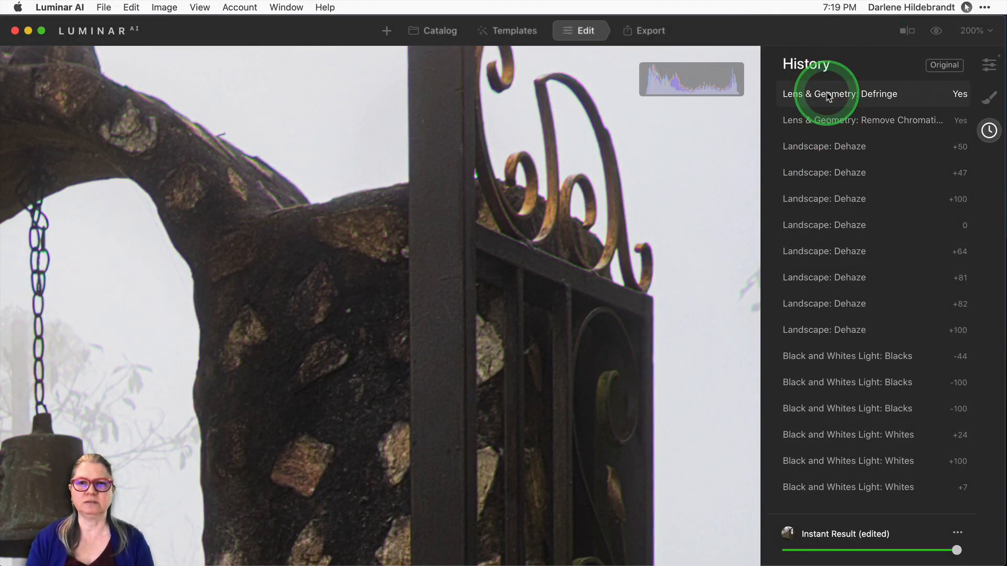
pyautogui.click(988, 65)
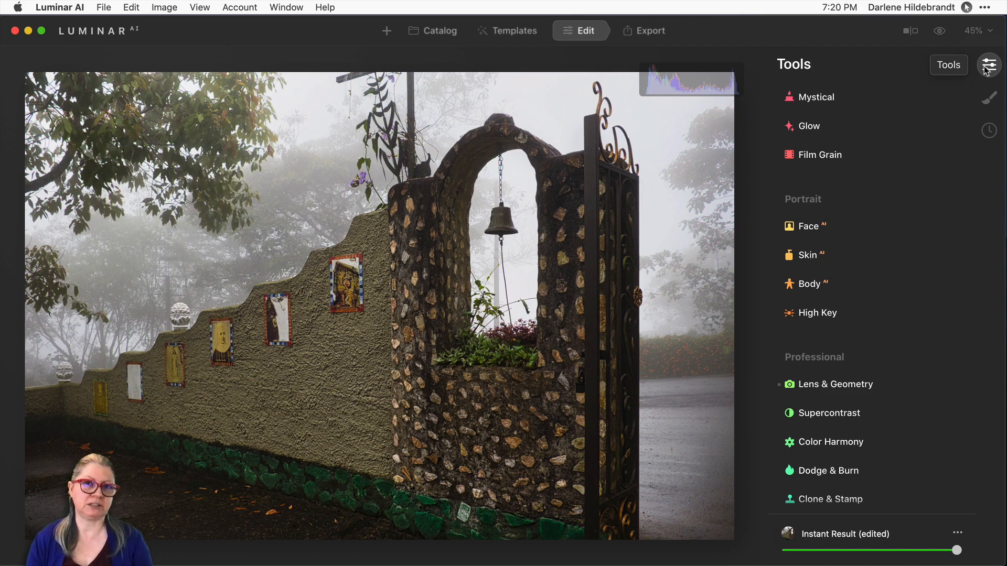
# Step: Copy the adjustments from the finished bell arch photo
pyautogui.rightClick(276, 178)
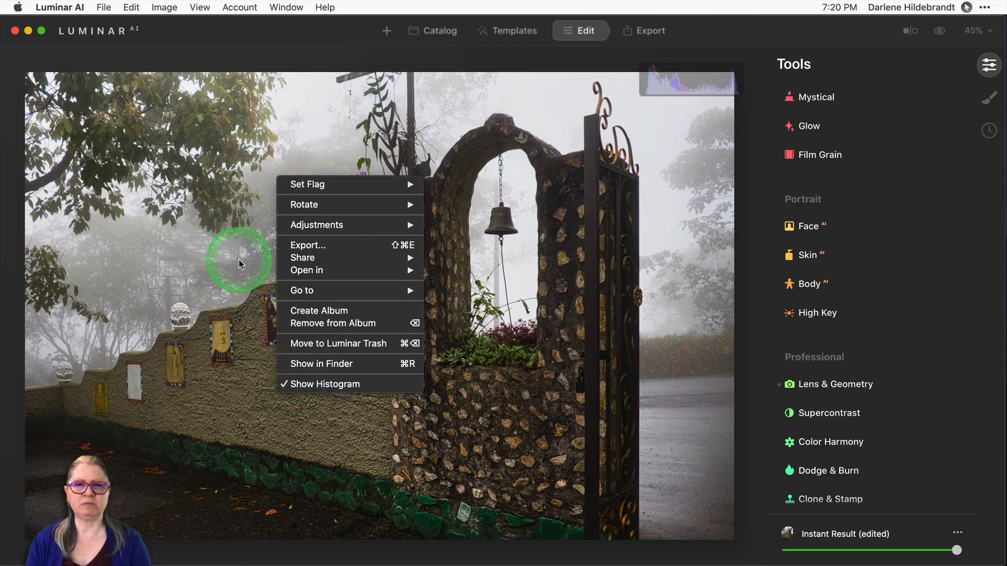
pyautogui.moveTo(294, 225)
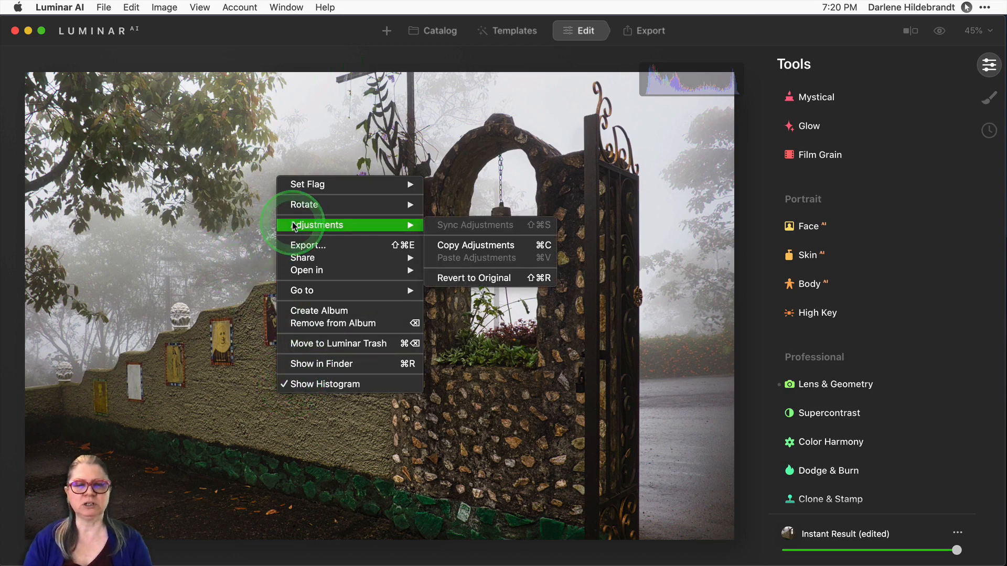
pyautogui.moveTo(295, 225); pyautogui.dragTo(544, 254)
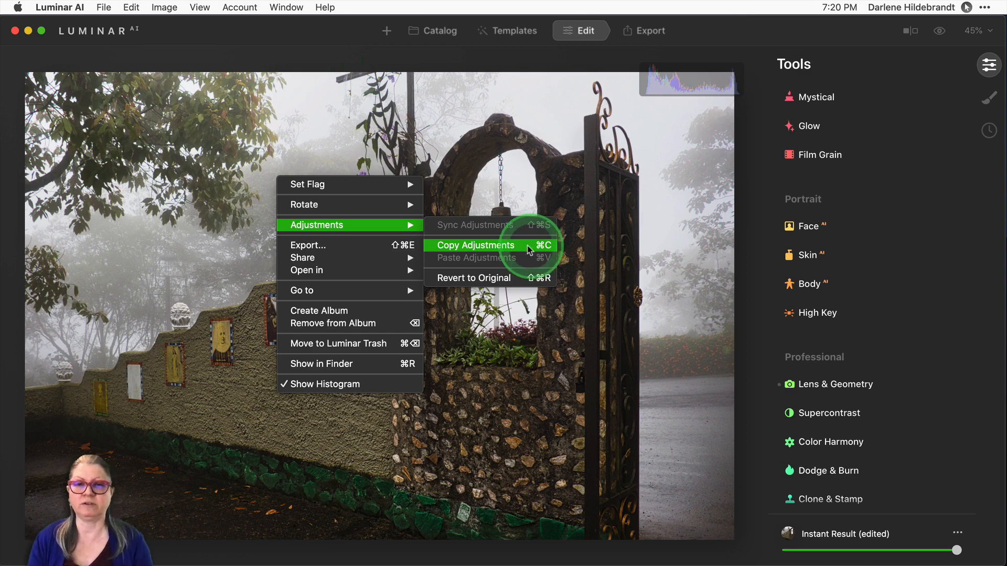
pyautogui.click(497, 245)
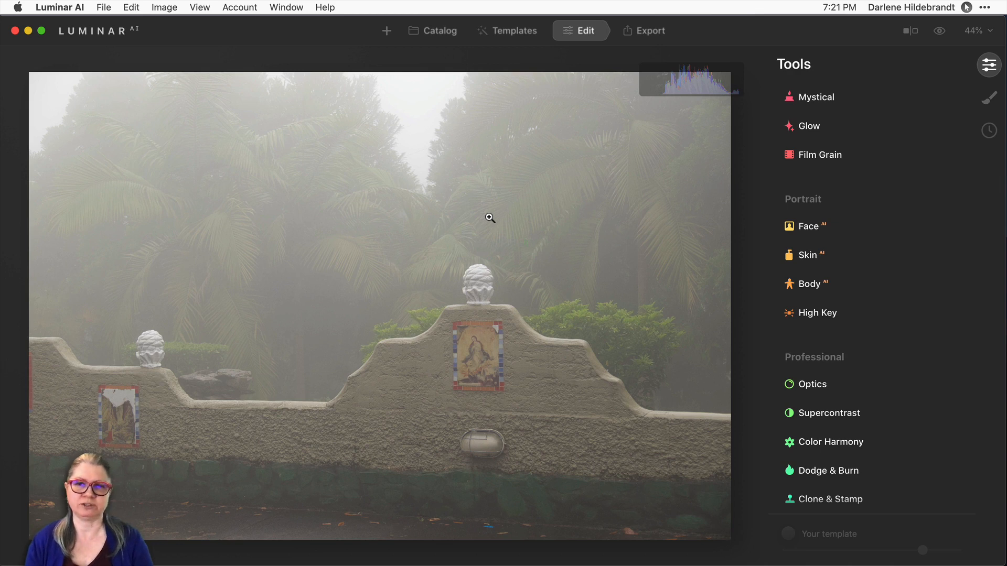
# Step: Paste the copied adjustments onto the foggy garden wall photo and compare it with the original
pyautogui.rightClick(278, 211)
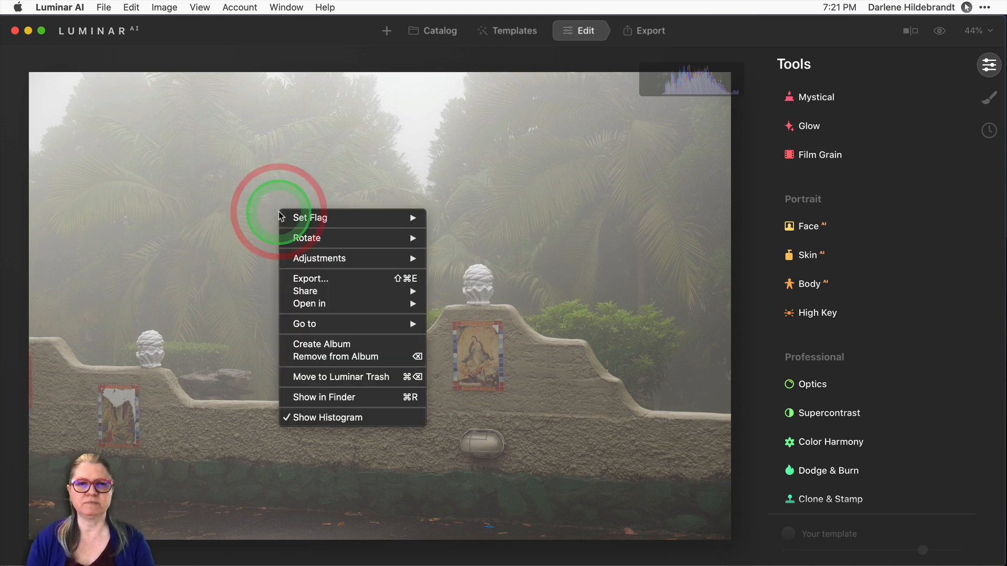
pyautogui.moveTo(298, 259)
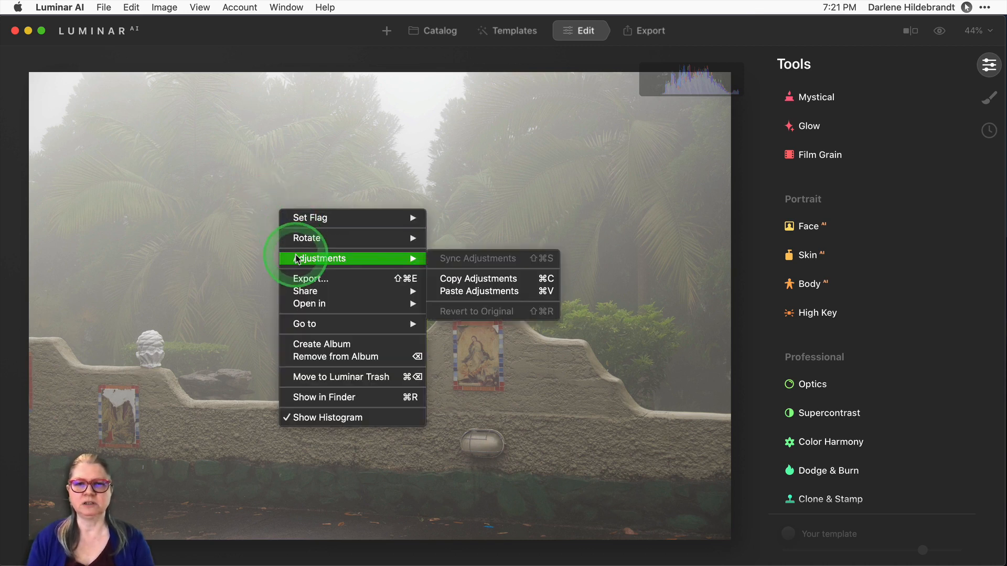
pyautogui.click(140, 7)
pyautogui.click(132, 7)
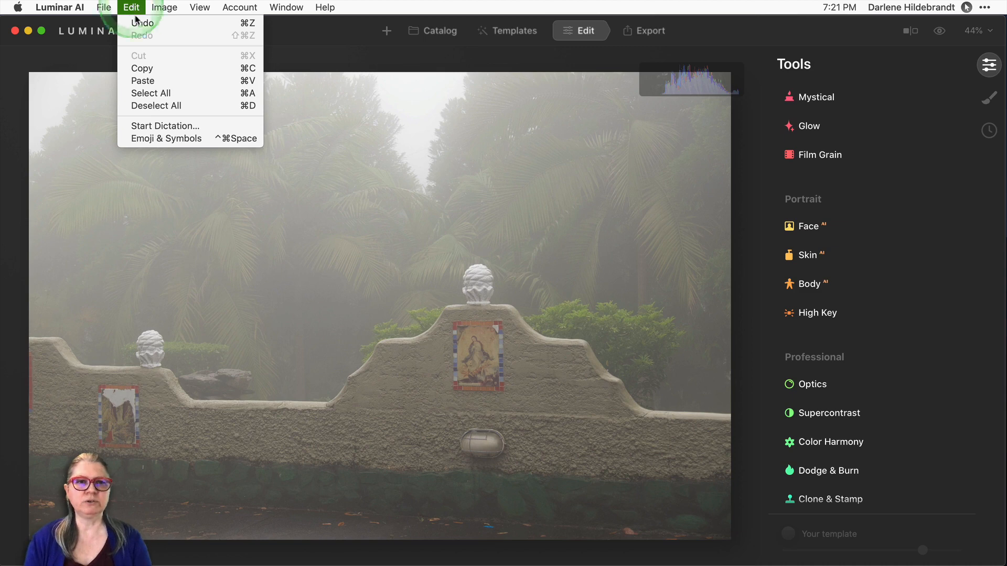
pyautogui.click(142, 82)
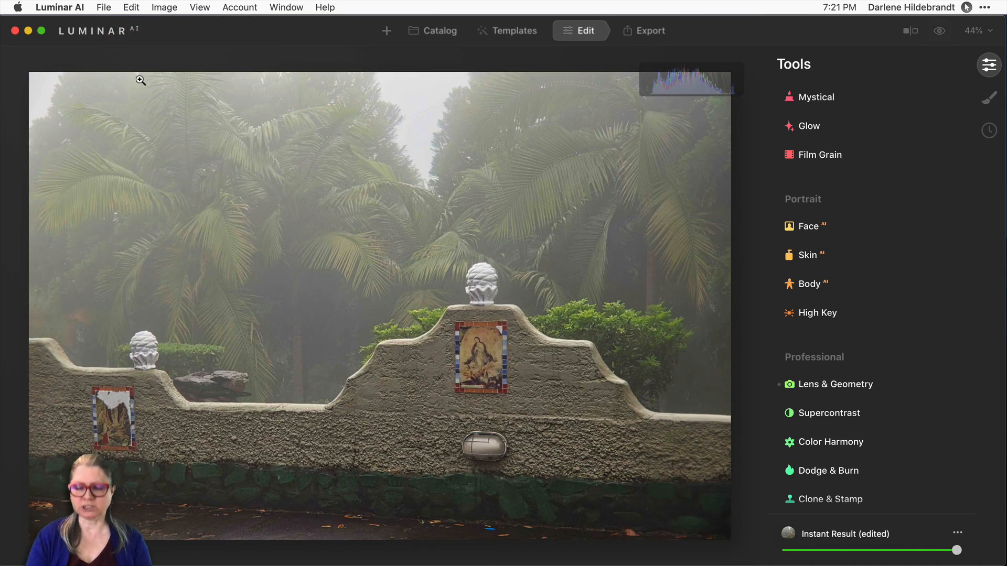
pyautogui.press('\\')
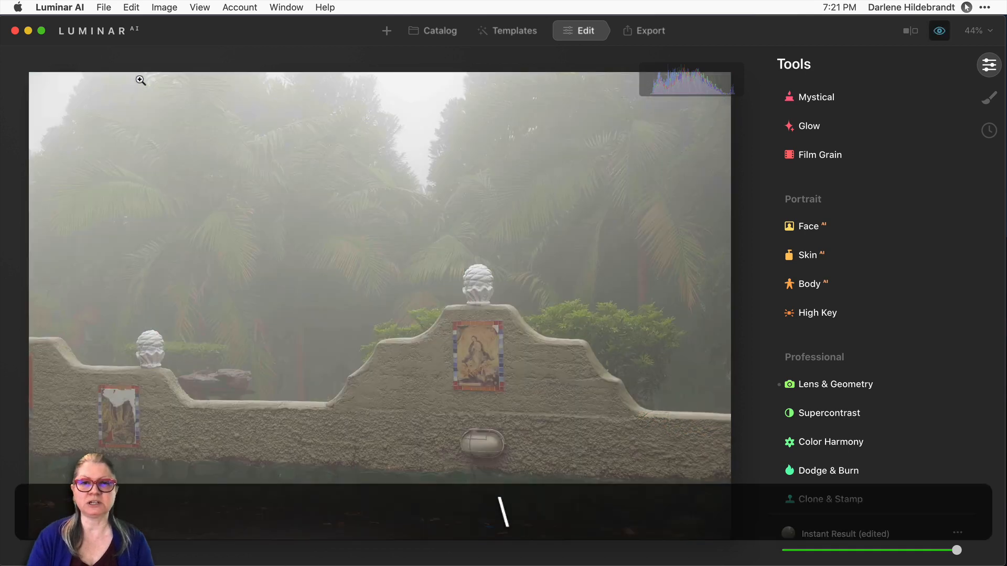
# Step: Open the Structure tool's paint mask and erase it from the palms and sky above the wall with a radius of 148
pyautogui.scroll(10, 865, 238)
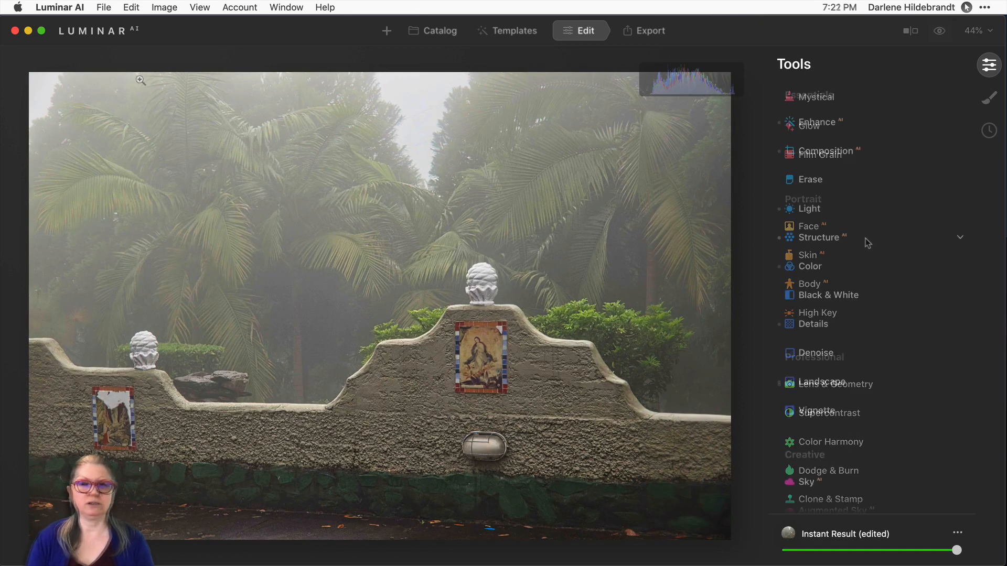
pyautogui.click(798, 243)
pyautogui.click(866, 239)
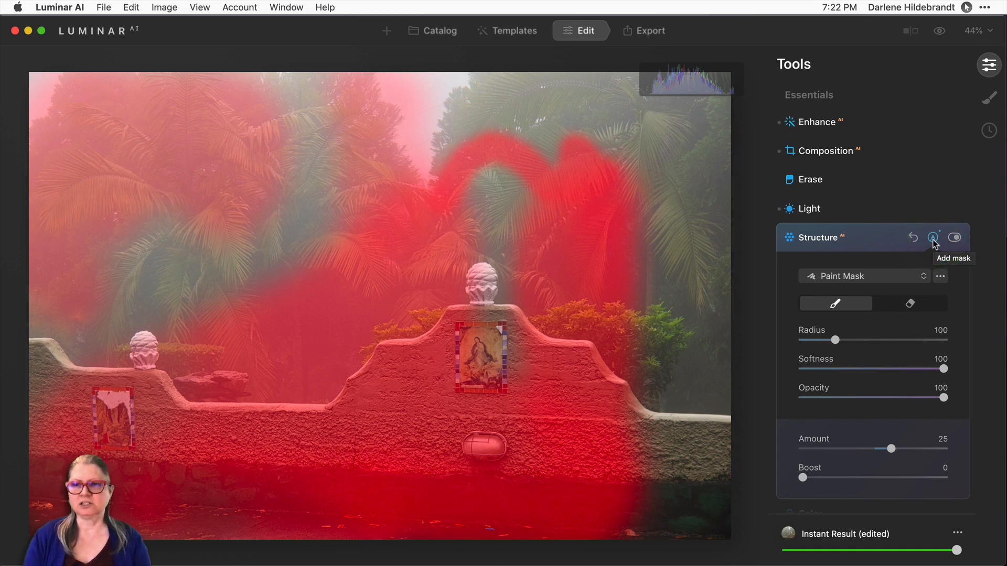
pyautogui.click(903, 305)
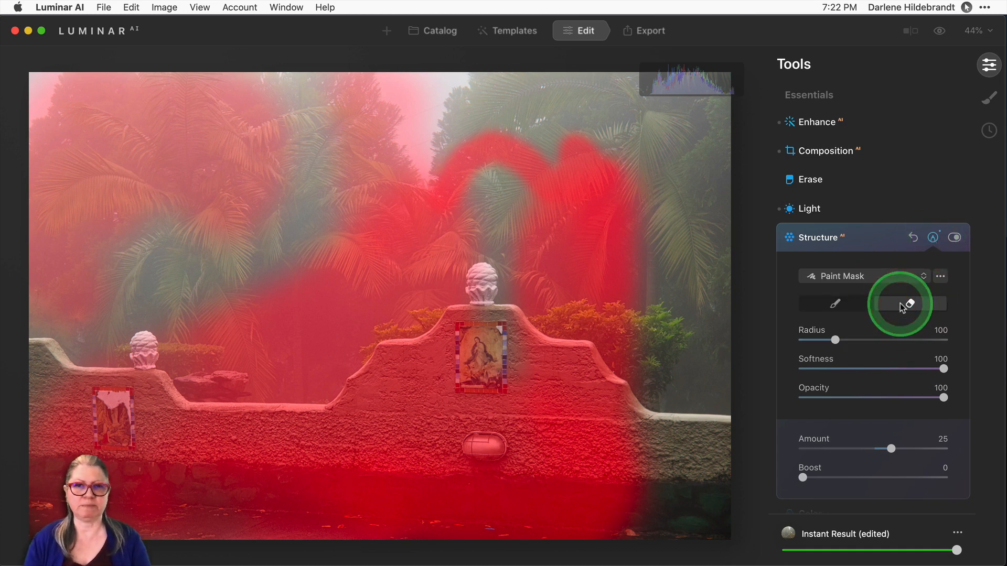
pyautogui.press(']')
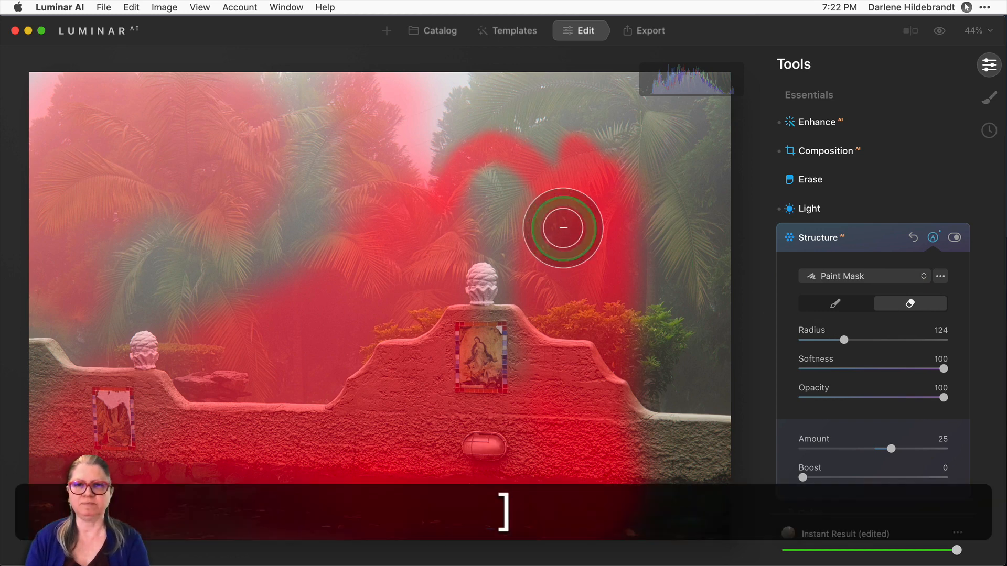
pyautogui.press(']')
pyautogui.moveTo(507, 155)
pyautogui.mouseDown()
pyautogui.moveTo(541, 196)
pyautogui.moveTo(552, 235)
pyautogui.moveTo(567, 134)
pyautogui.moveTo(622, 206)
pyautogui.mouseUp()
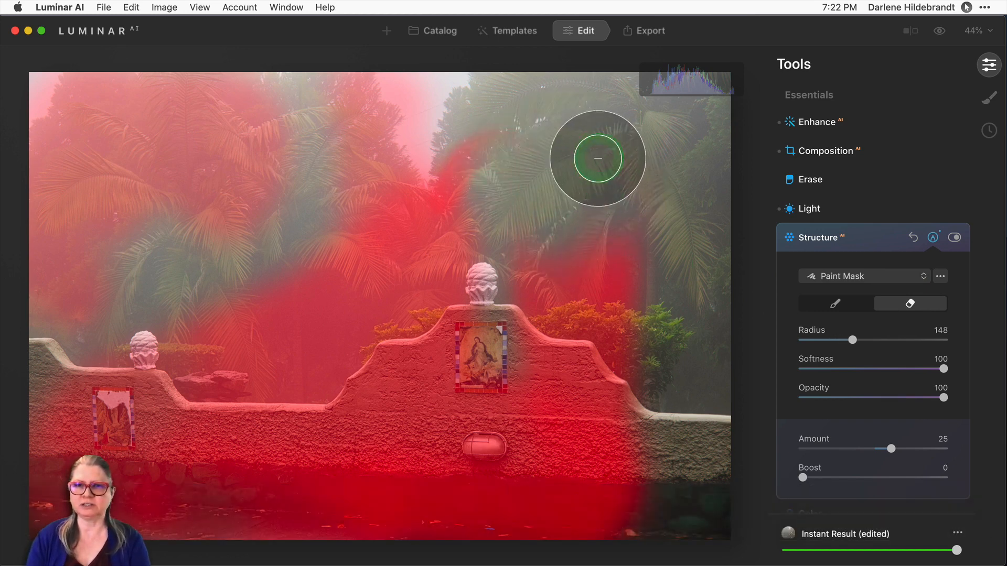
pyautogui.moveTo(598, 158)
pyautogui.mouseDown()
pyautogui.moveTo(535, 226)
pyautogui.moveTo(573, 277)
pyautogui.moveTo(648, 301)
pyautogui.moveTo(640, 332)
pyautogui.moveTo(618, 270)
pyautogui.moveTo(582, 267)
pyautogui.moveTo(558, 284)
pyautogui.moveTo(500, 199)
pyautogui.moveTo(370, 279)
pyautogui.moveTo(430, 196)
pyautogui.moveTo(366, 288)
pyautogui.moveTo(319, 313)
pyautogui.moveTo(433, 263)
pyautogui.moveTo(376, 270)
pyautogui.moveTo(347, 312)
pyautogui.moveTo(301, 347)
pyautogui.moveTo(175, 349)
pyautogui.moveTo(271, 318)
pyautogui.moveTo(334, 230)
pyautogui.moveTo(357, 123)
pyautogui.moveTo(449, 142)
pyautogui.moveTo(489, 120)
pyautogui.moveTo(347, 104)
pyautogui.moveTo(66, 107)
pyautogui.moveTo(122, 122)
pyautogui.moveTo(225, 242)
pyautogui.moveTo(251, 118)
pyautogui.moveTo(62, 207)
pyautogui.moveTo(90, 300)
pyautogui.moveTo(138, 216)
pyautogui.moveTo(96, 316)
pyautogui.moveTo(70, 293)
pyautogui.moveTo(45, 204)
pyautogui.moveTo(45, 115)
pyautogui.moveTo(99, 112)
pyautogui.moveTo(217, 203)
pyautogui.moveTo(226, 363)
pyautogui.moveTo(277, 366)
pyautogui.moveTo(330, 344)
pyautogui.moveTo(394, 275)
pyautogui.moveTo(420, 272)
pyautogui.mouseUp()
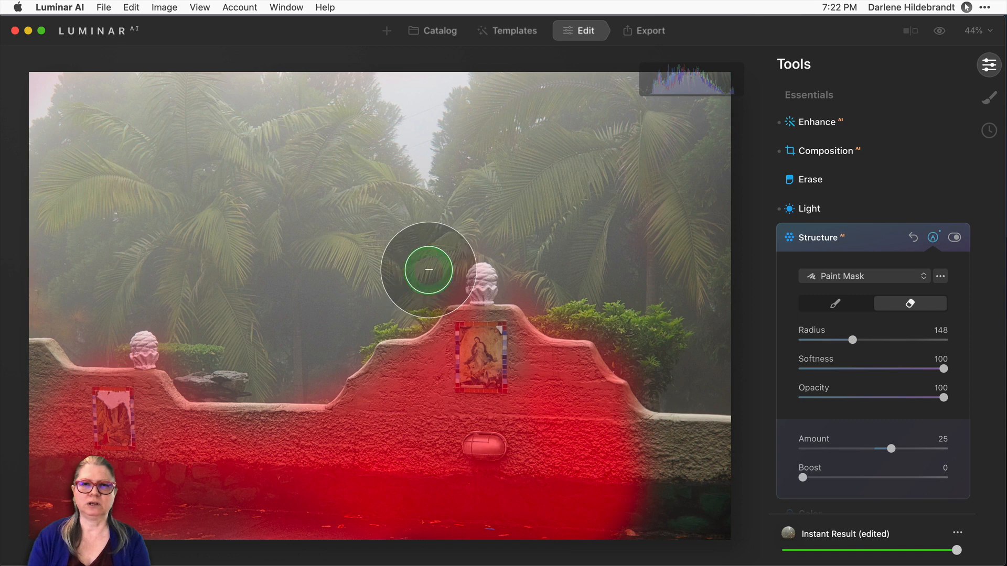
# Step: Paint the Structure mask across the entire wall and the ground below it
pyautogui.click(844, 304)
pyautogui.moveTo(580, 404)
pyautogui.mouseDown()
pyautogui.moveTo(550, 468)
pyautogui.moveTo(693, 462)
pyautogui.moveTo(683, 505)
pyautogui.moveTo(739, 500)
pyautogui.moveTo(614, 515)
pyautogui.moveTo(714, 462)
pyautogui.moveTo(625, 480)
pyautogui.moveTo(323, 488)
pyautogui.moveTo(258, 457)
pyautogui.moveTo(43, 453)
pyautogui.moveTo(25, 374)
pyautogui.moveTo(41, 499)
pyautogui.mouseUp()
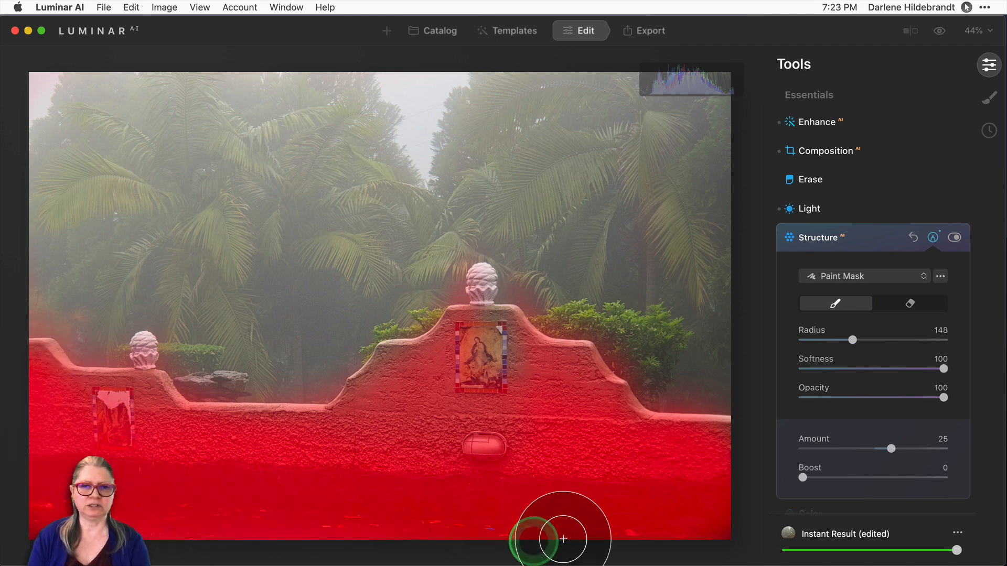
pyautogui.moveTo(563, 539)
pyautogui.mouseDown()
pyautogui.moveTo(595, 508)
pyautogui.moveTo(512, 448)
pyautogui.moveTo(516, 407)
pyautogui.moveTo(546, 399)
pyautogui.moveTo(549, 385)
pyautogui.moveTo(491, 376)
pyautogui.moveTo(488, 350)
pyautogui.moveTo(449, 354)
pyautogui.moveTo(325, 437)
pyautogui.moveTo(131, 435)
pyautogui.moveTo(147, 412)
pyautogui.moveTo(72, 406)
pyautogui.mouseUp()
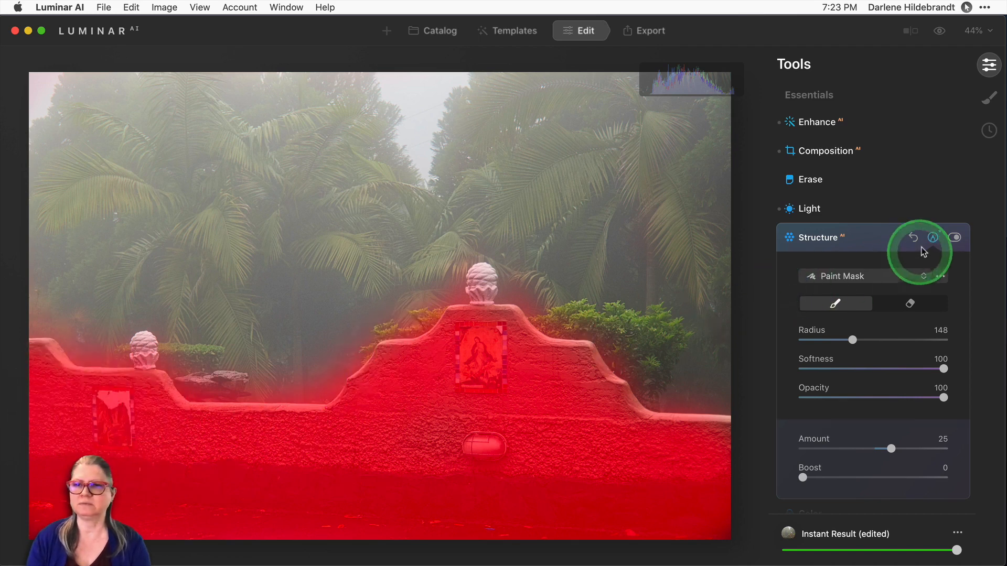
# Step: Replace the Details mask with a copy of the Structure mask and compare the edited wall photo with its original
pyautogui.click(939, 275)
pyautogui.click(881, 340)
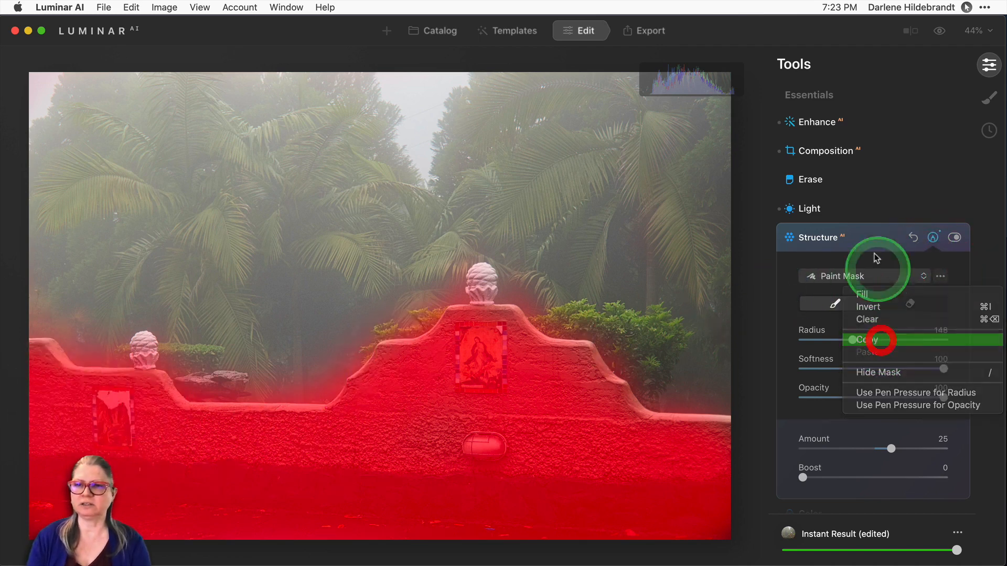
pyautogui.click(871, 243)
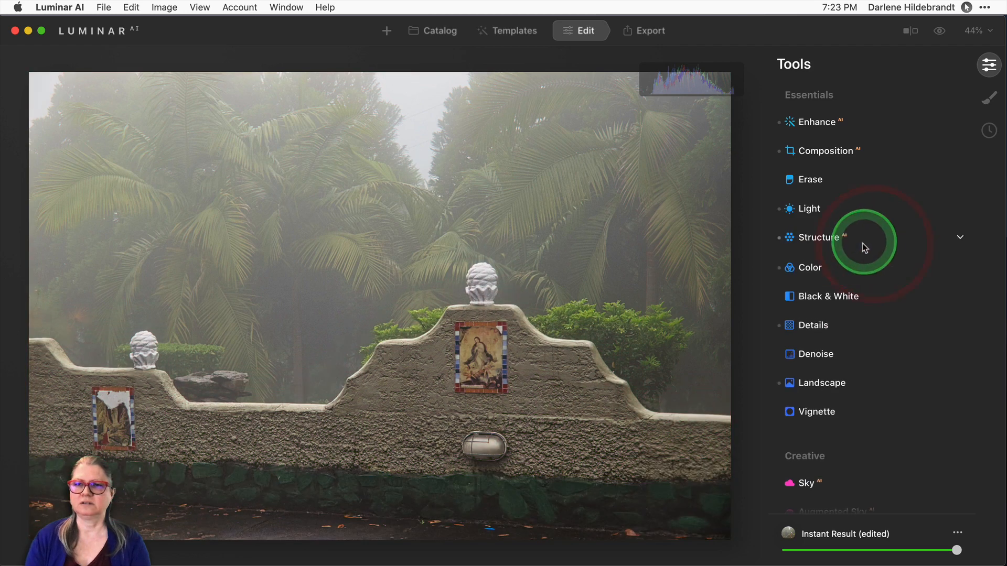
pyautogui.click(810, 324)
pyautogui.click(939, 165)
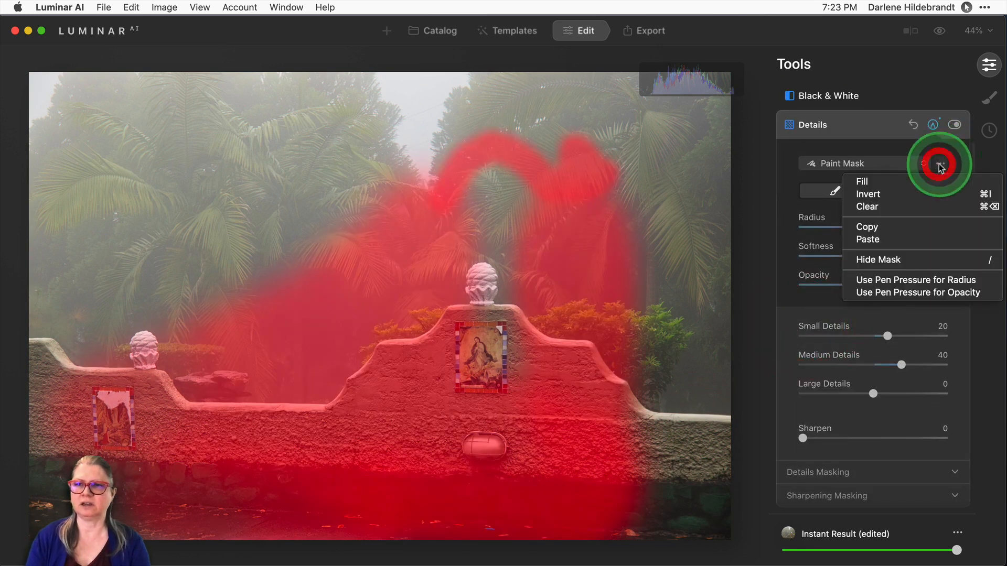
pyautogui.click(902, 240)
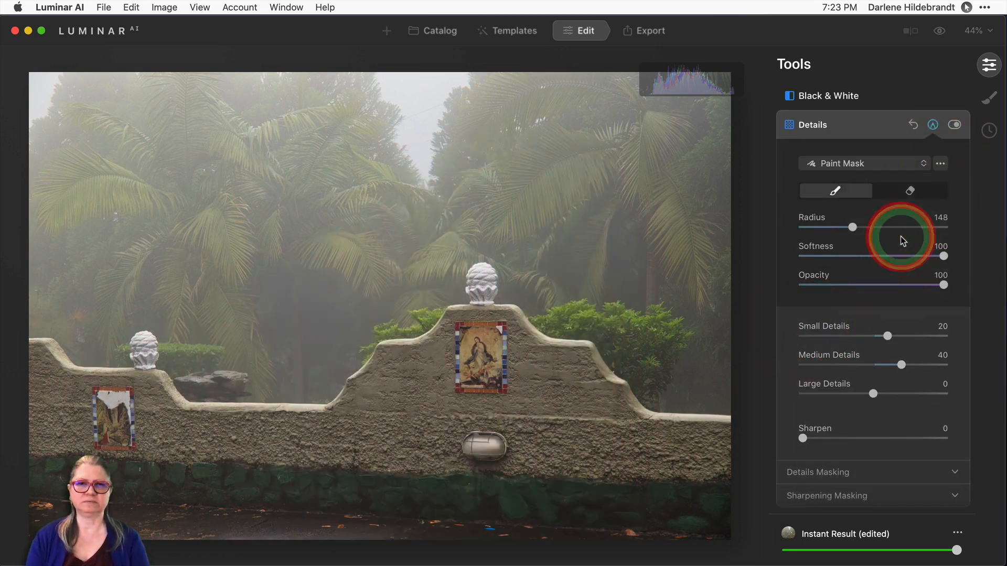
pyautogui.click(871, 127)
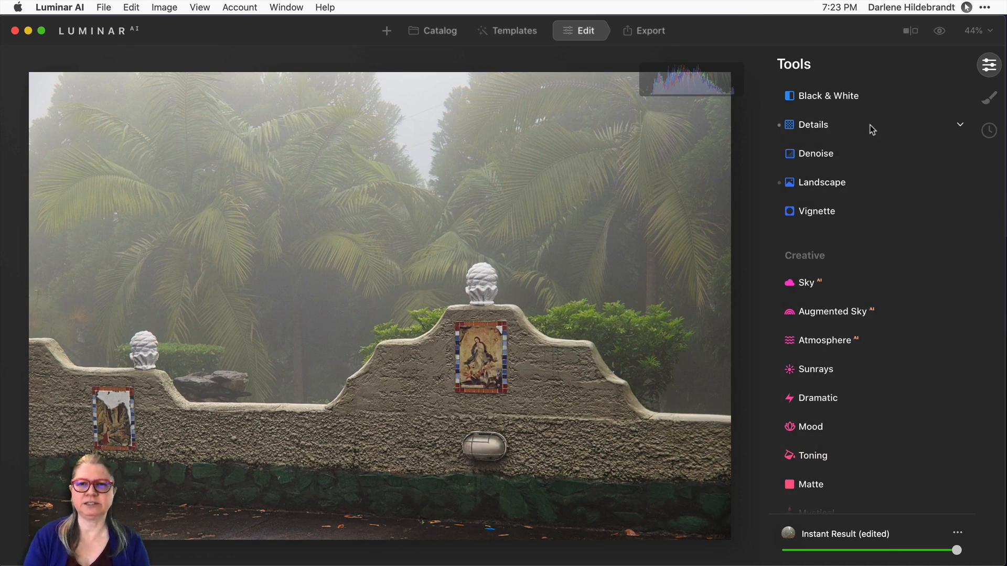
pyautogui.press('\\')
pyautogui.press('\\')
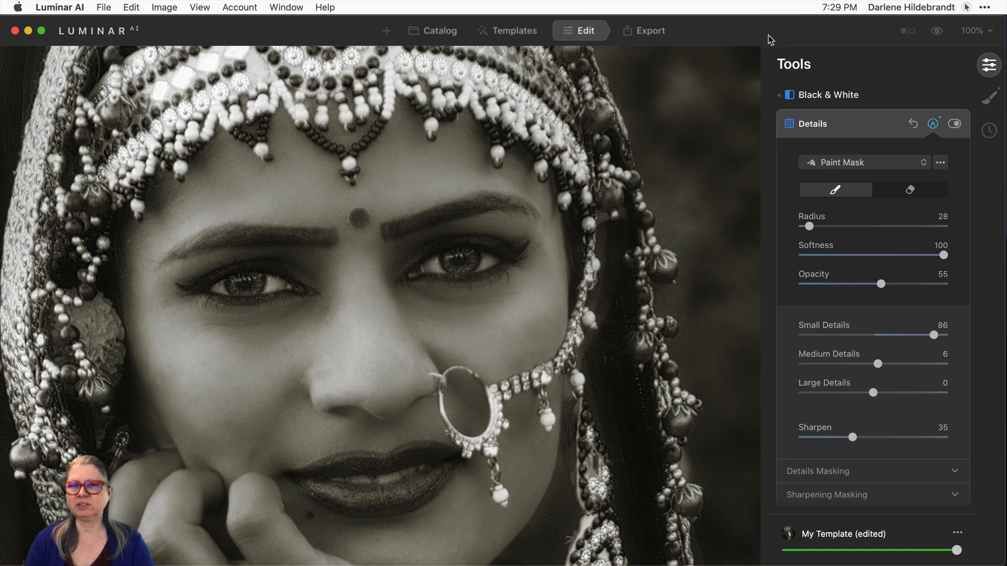
# Step: Compare the black-and-white portrait with the Details tool off and on, and examine the areas covered by its paint mask
pyautogui.click(954, 125)
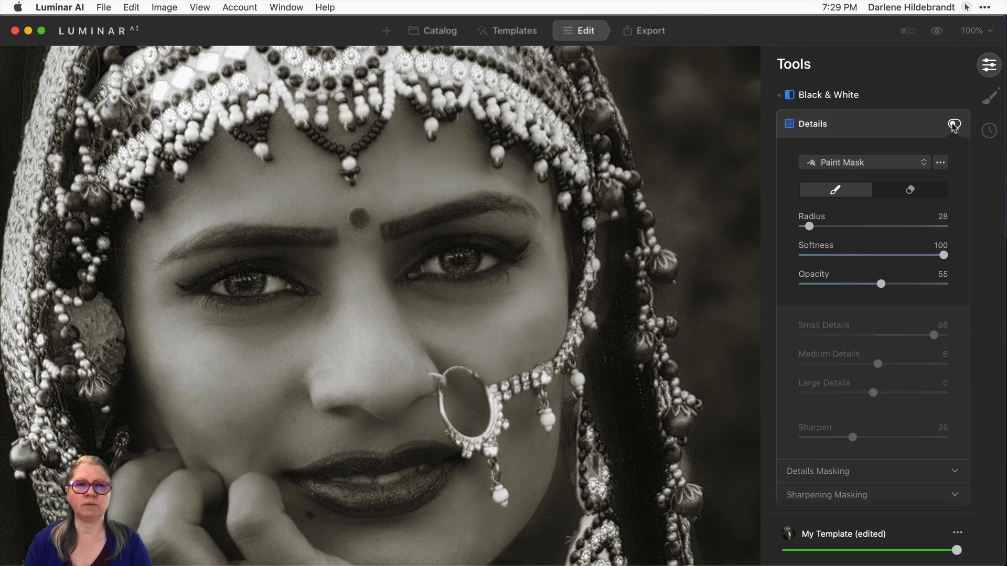
pyautogui.click(954, 125)
pyautogui.click(954, 124)
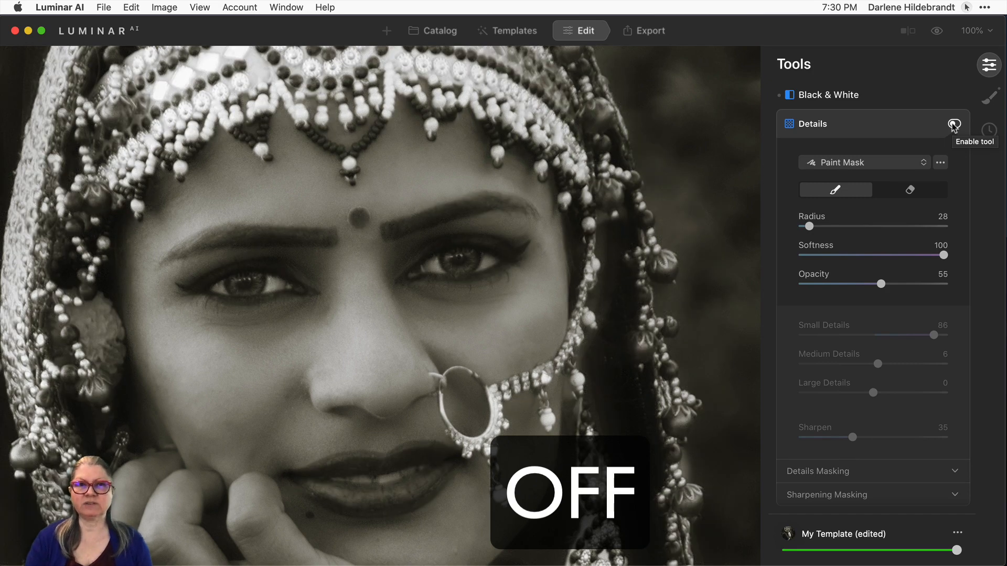
pyautogui.click(954, 125)
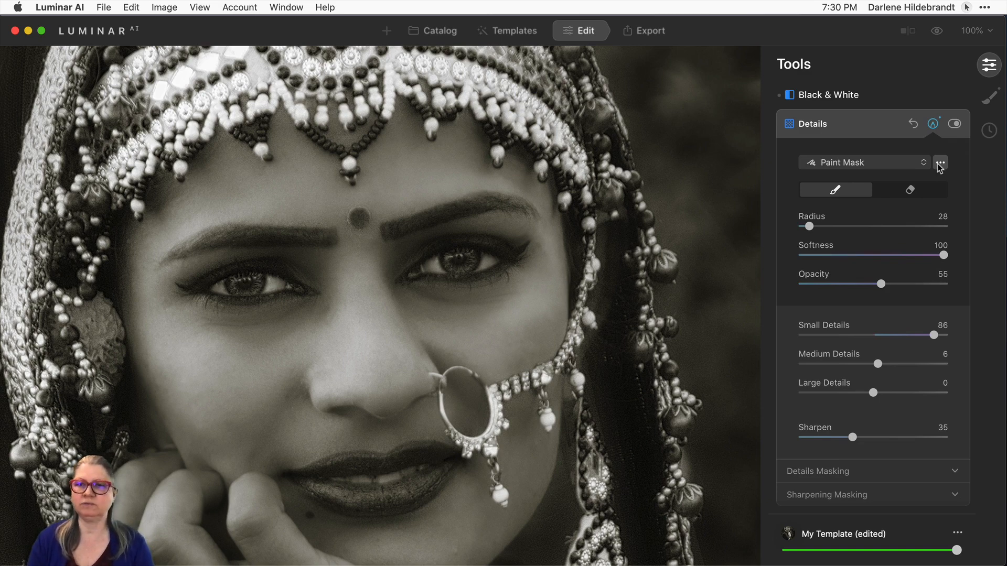
pyautogui.press('/')
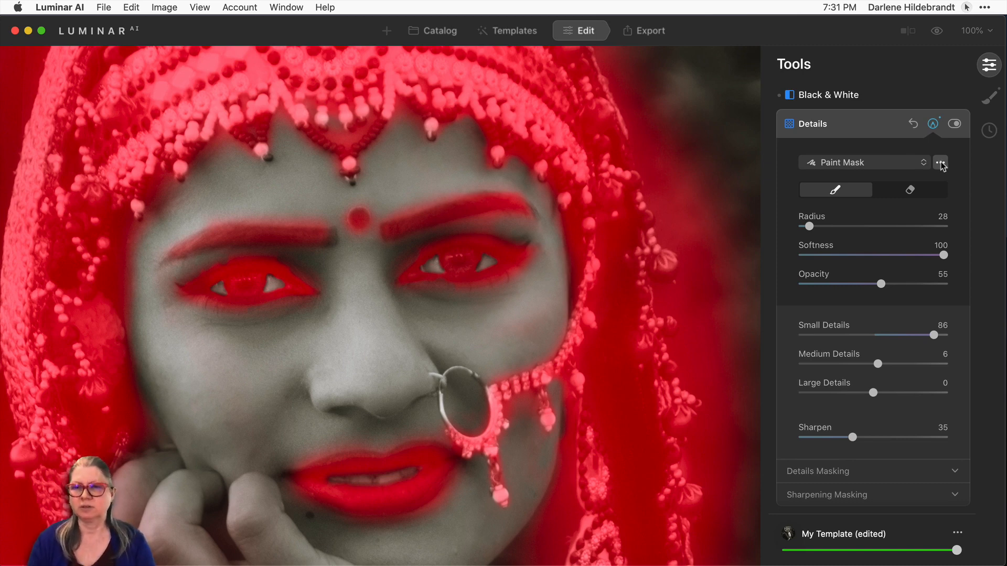
pyautogui.press('/')
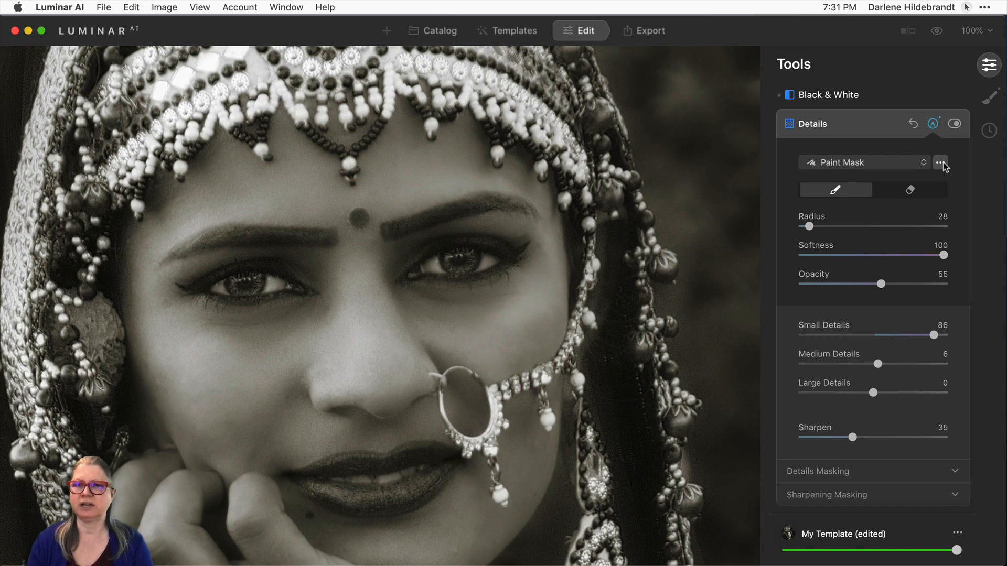
# Step: Fill the portrait's Details mask so it covers the whole image, and inspect the skin texture at 200% zoom
pyautogui.click(941, 162)
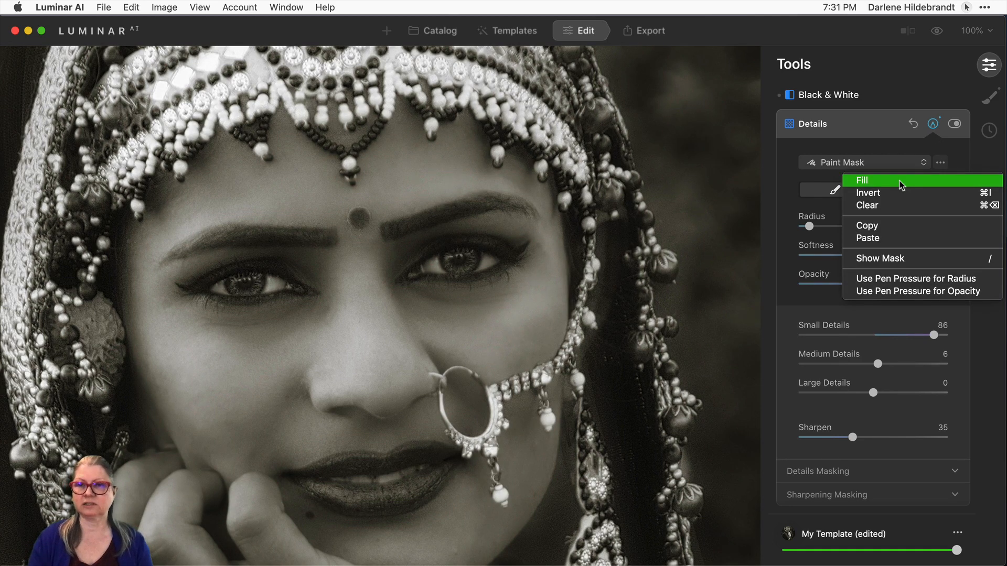
pyautogui.click(898, 181)
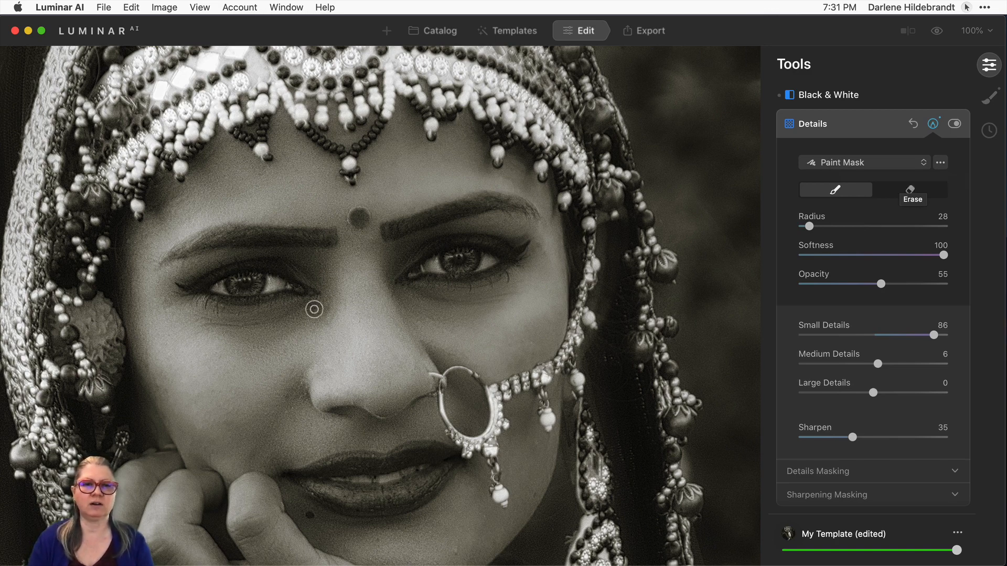
pyautogui.click(974, 30)
pyautogui.click(941, 109)
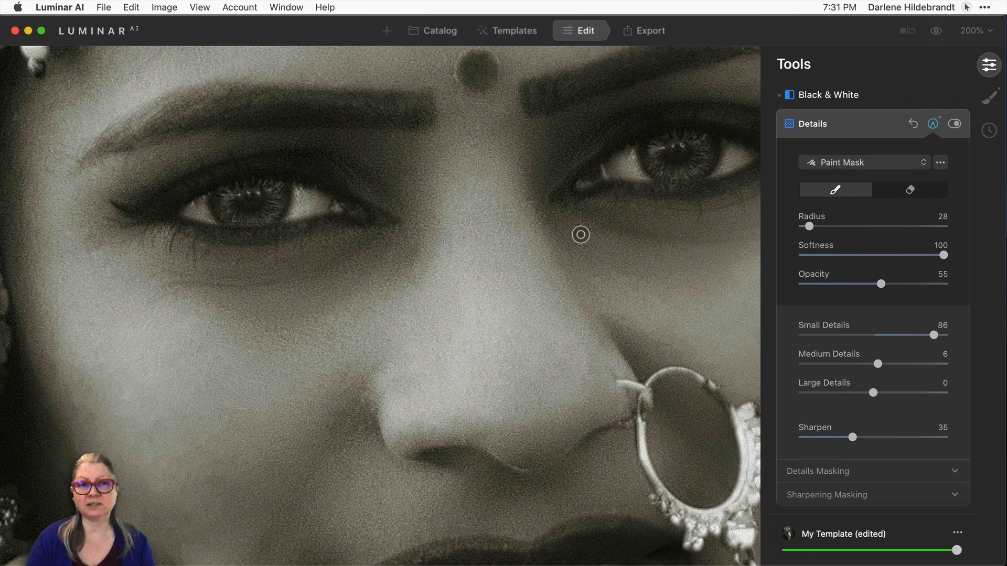
# Step: Compare the portrait with its original colour version, and paste the copied paint mask back into the Details tool
pyautogui.press('\\')
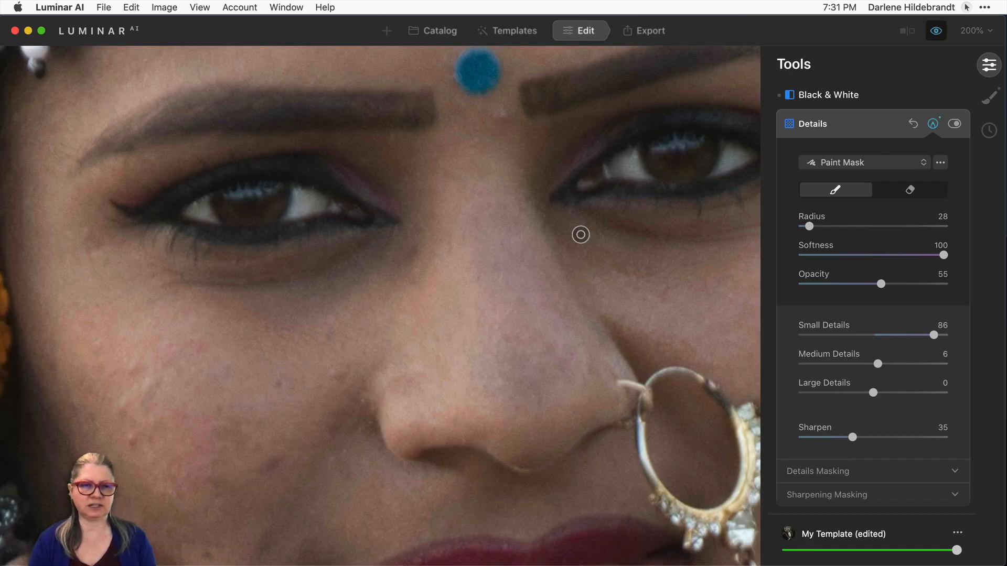
pyautogui.press('\\')
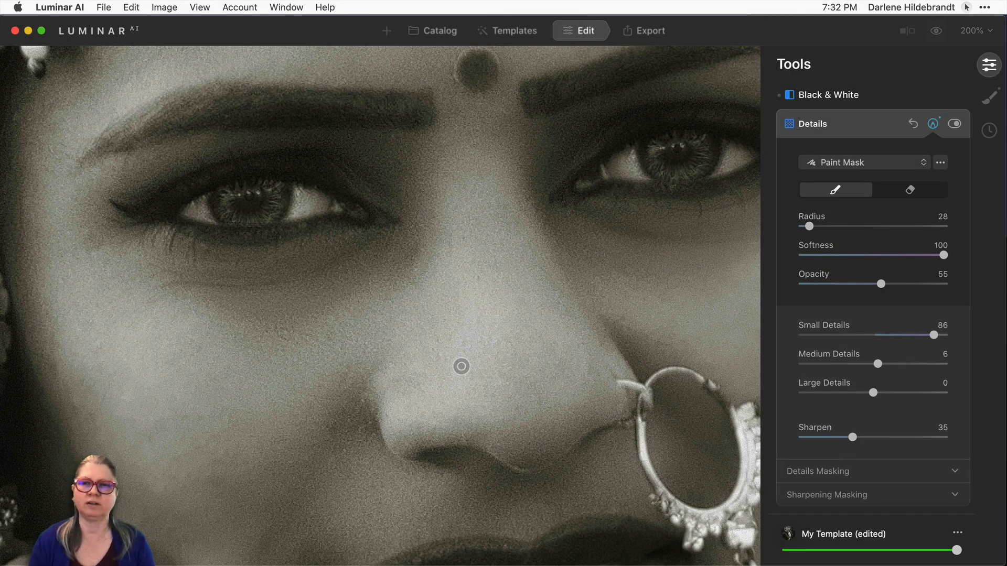
pyautogui.click(940, 164)
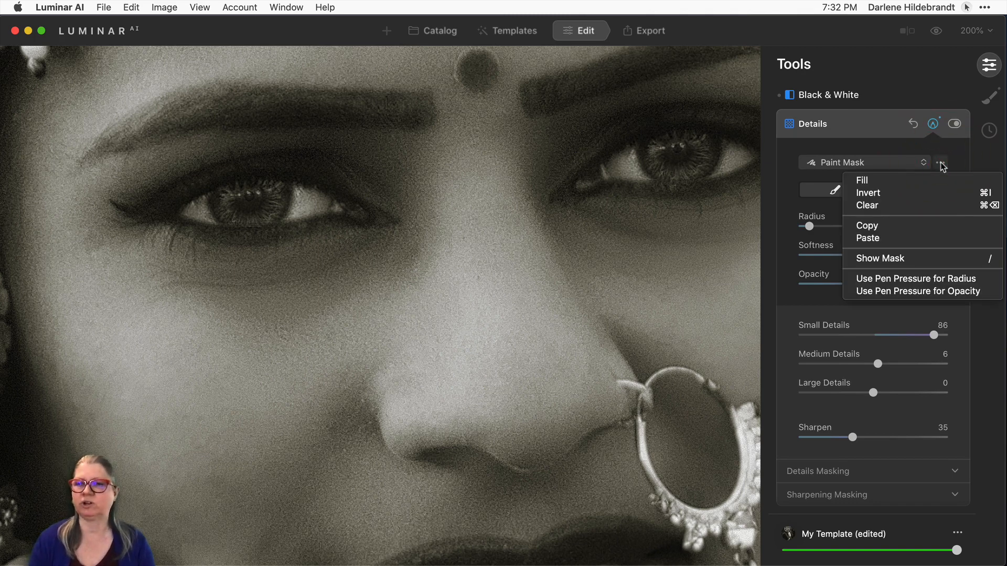
pyautogui.click(883, 238)
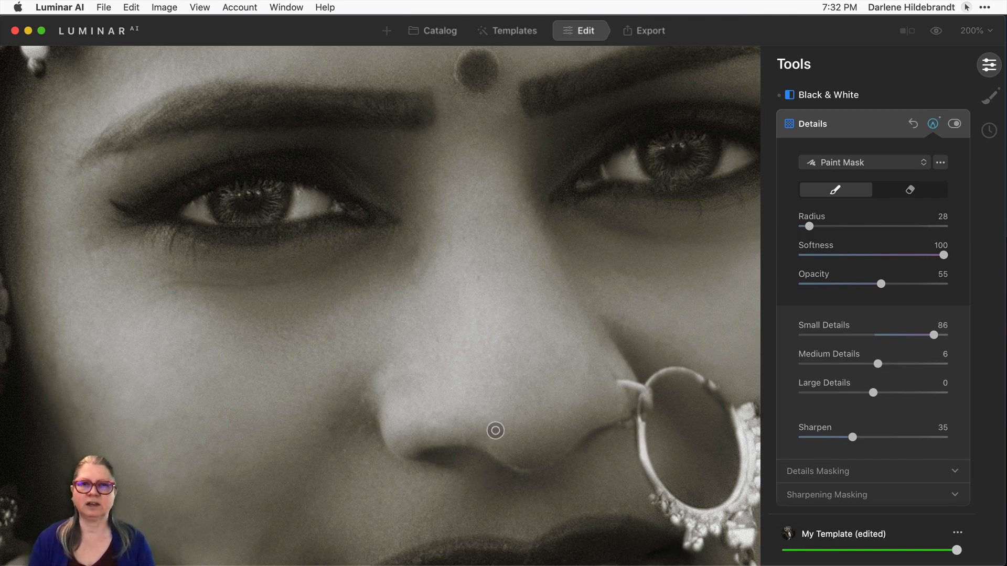
# Step: View the portrait at 50% zoom and compare it with the Details tool off and on
pyautogui.click(973, 30)
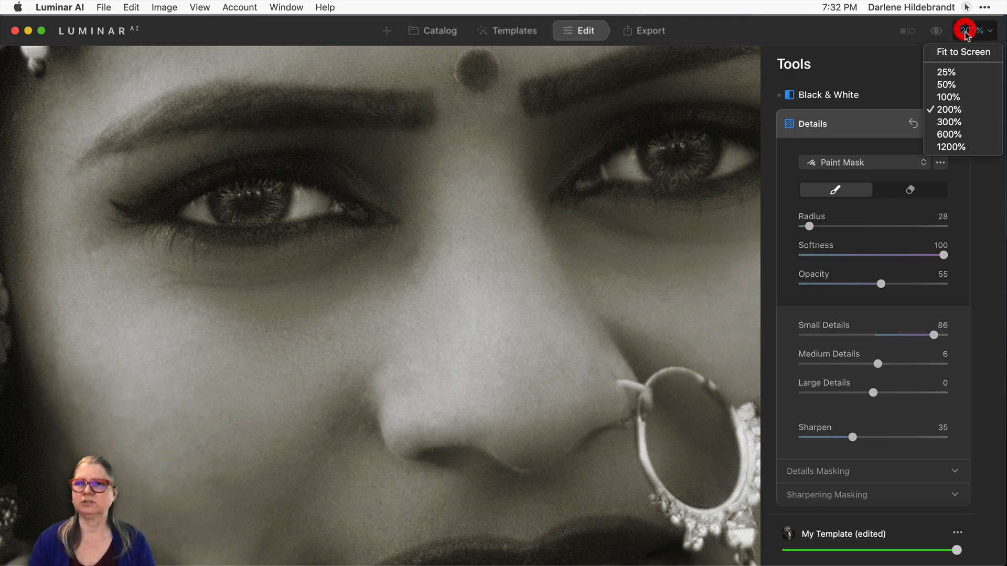
pyautogui.click(947, 85)
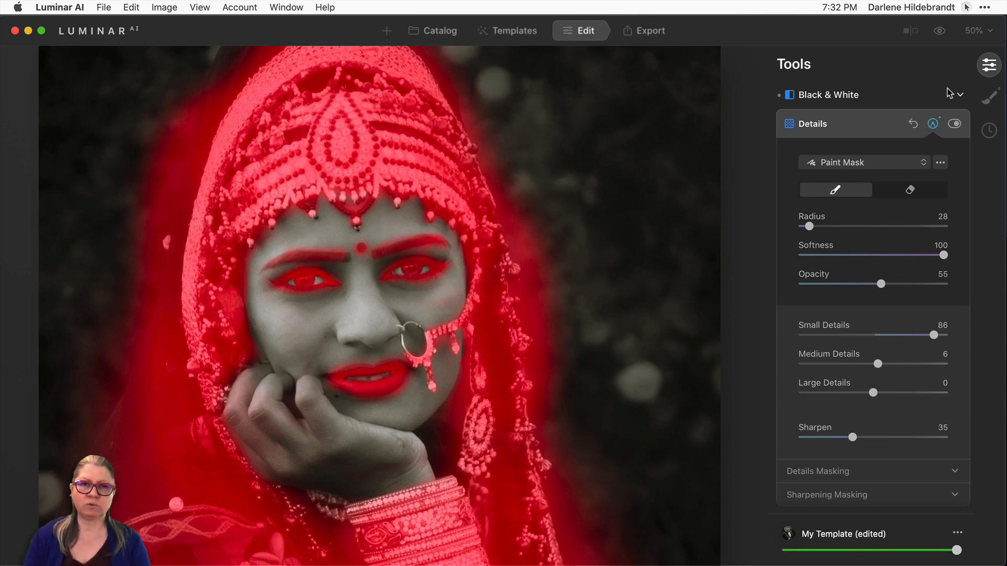
pyautogui.click(953, 125)
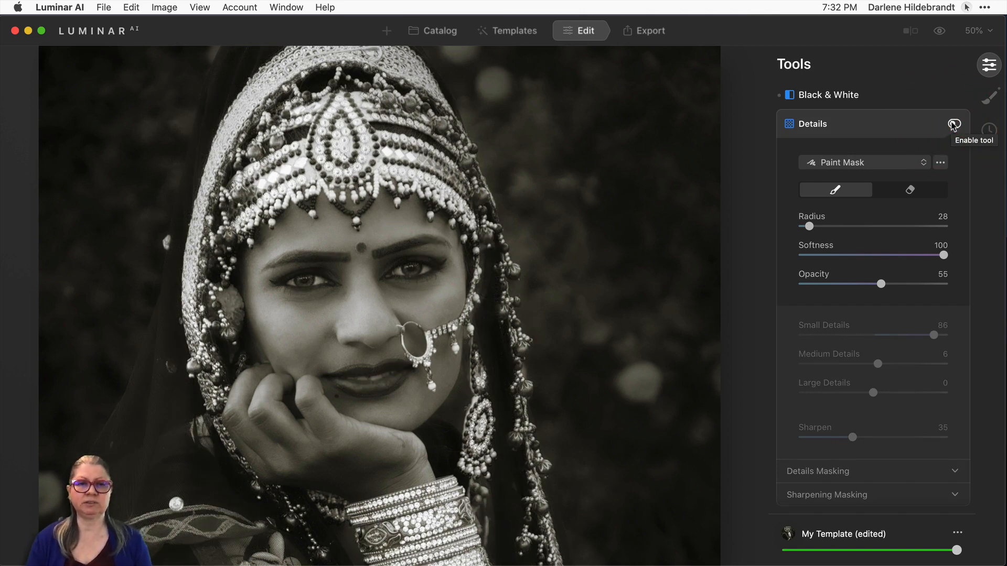
pyautogui.click(953, 124)
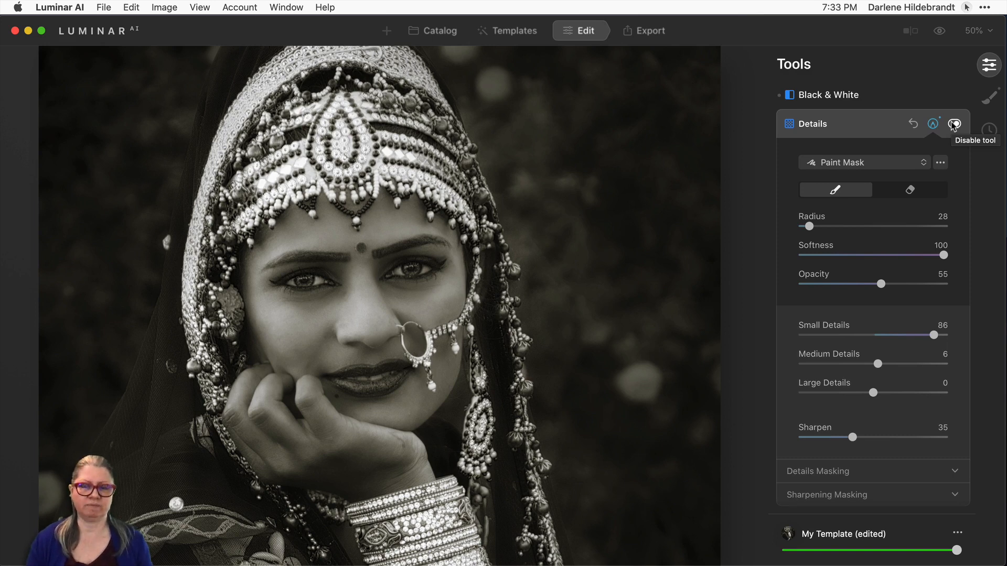
# Step: Reduce the Sharpening Masking amount in the Details tool to 74, and raise it again slightly
pyautogui.scroll(1, 819, 325)
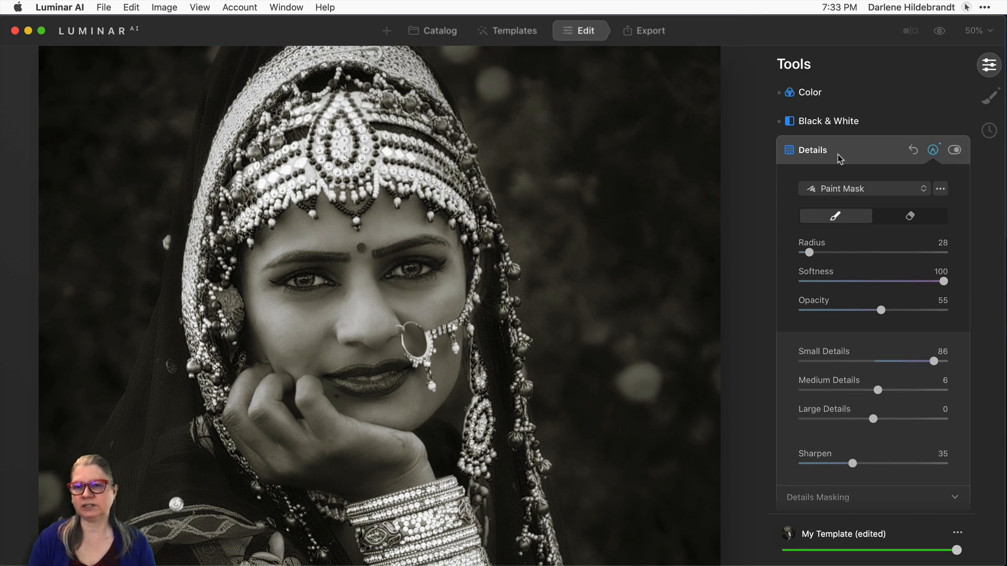
pyautogui.scroll(-5, 837, 159)
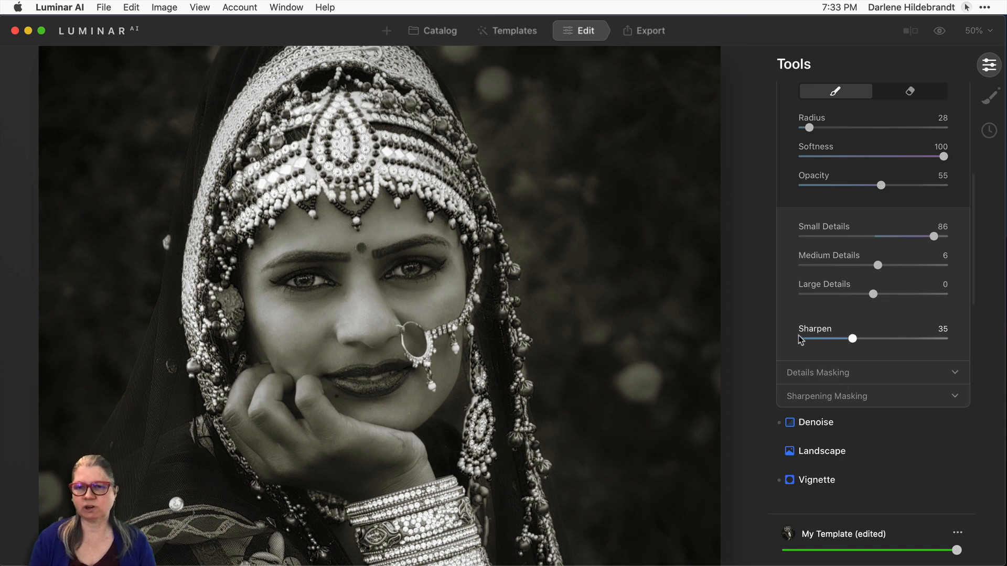
pyautogui.click(799, 397)
pyautogui.scroll(-3, 805, 357)
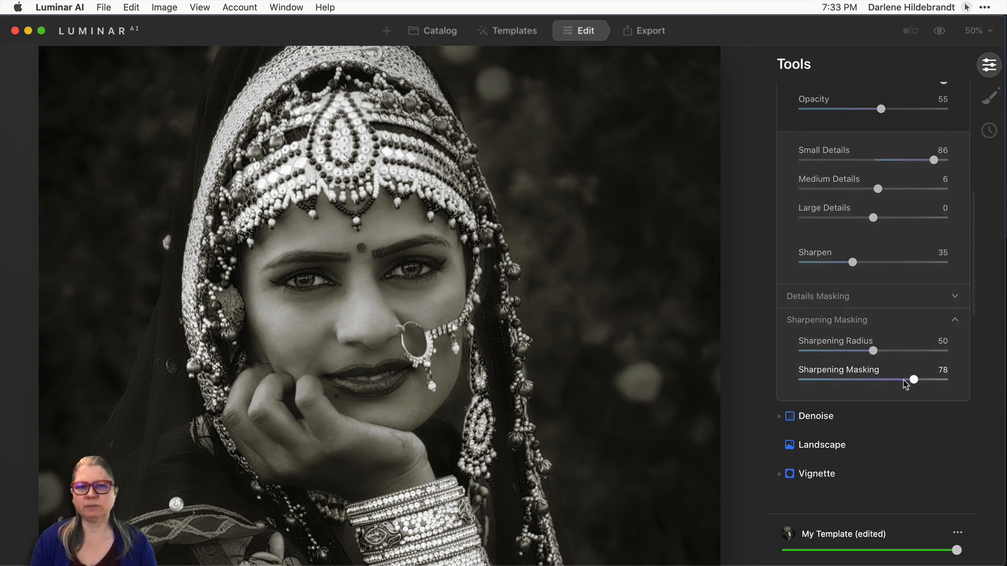
pyautogui.moveTo(912, 380)
pyautogui.mouseDown()
pyautogui.moveTo(867, 380)
pyautogui.moveTo(905, 378)
pyautogui.mouseUp()
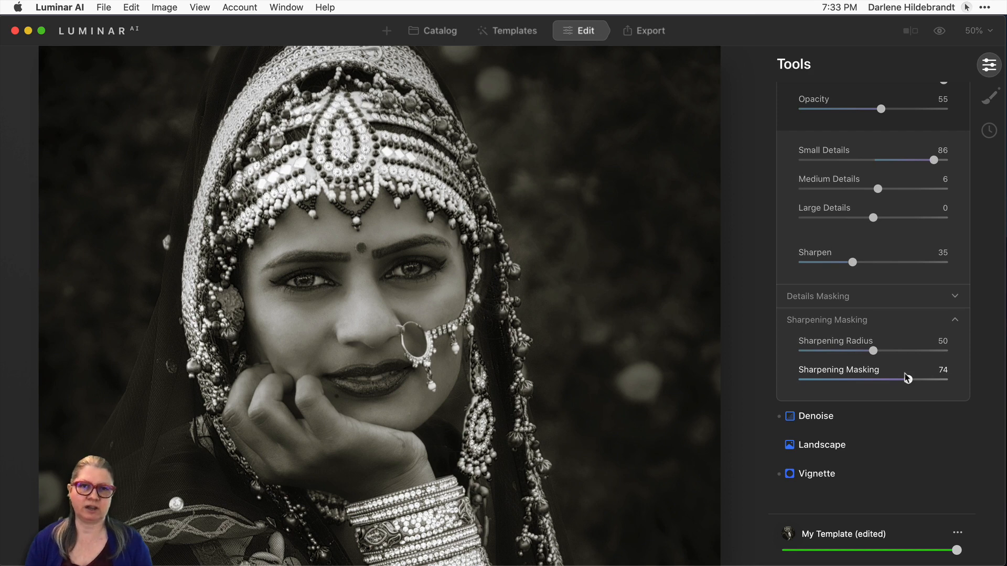
pyautogui.moveTo(908, 379); pyautogui.dragTo(918, 382)
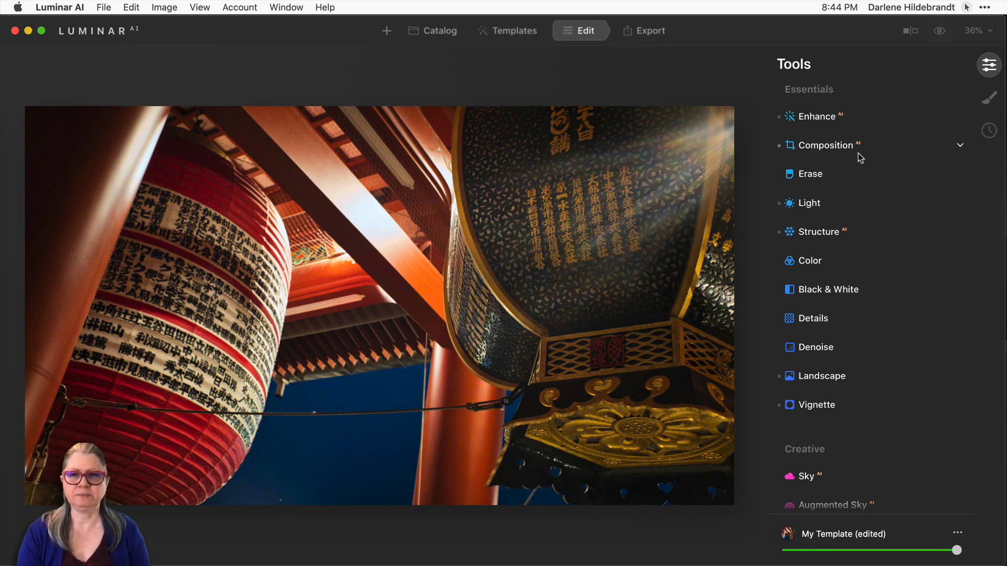
# Step: Compare the edited red lantern photo with its original
pyautogui.press('\\')
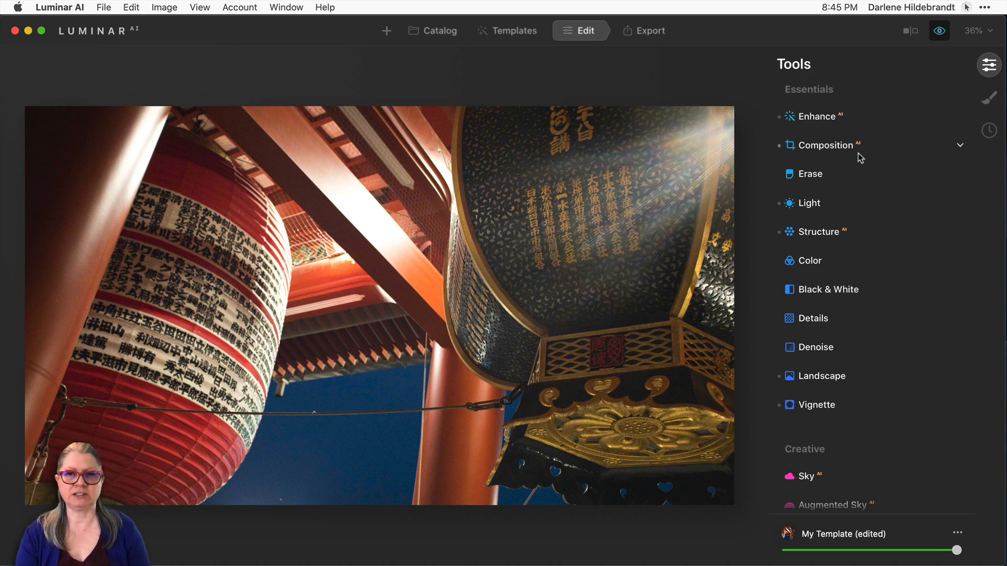
pyautogui.press('\\')
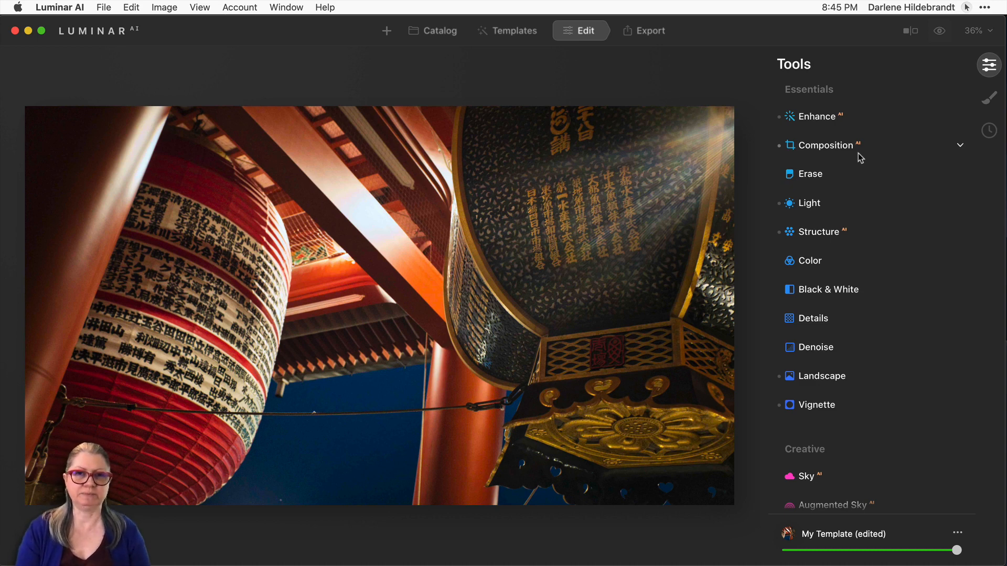
# Step: Start the Erase tool on the lantern photo at 100% zoom and set its brush radius to 39
pyautogui.click(816, 179)
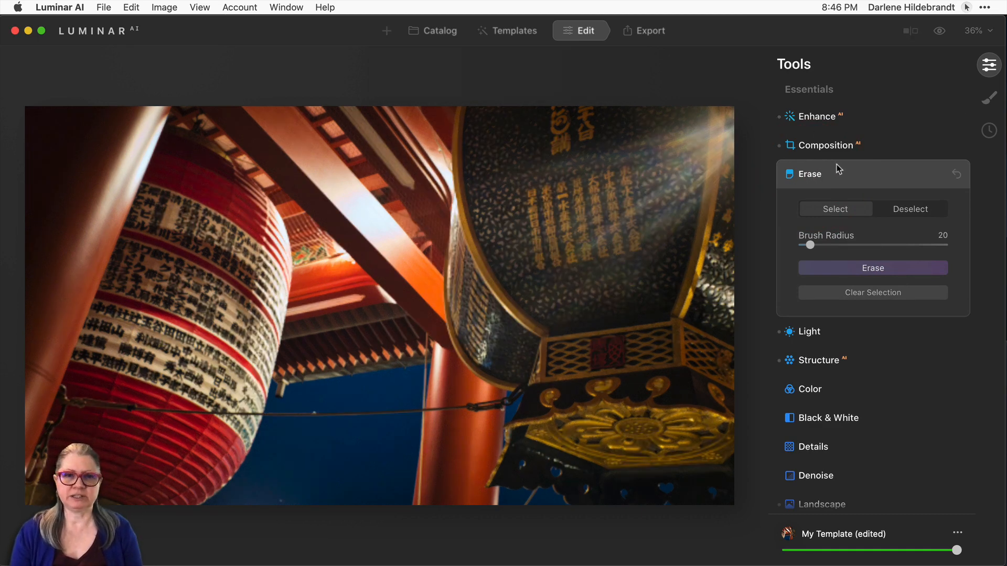
pyautogui.click(974, 30)
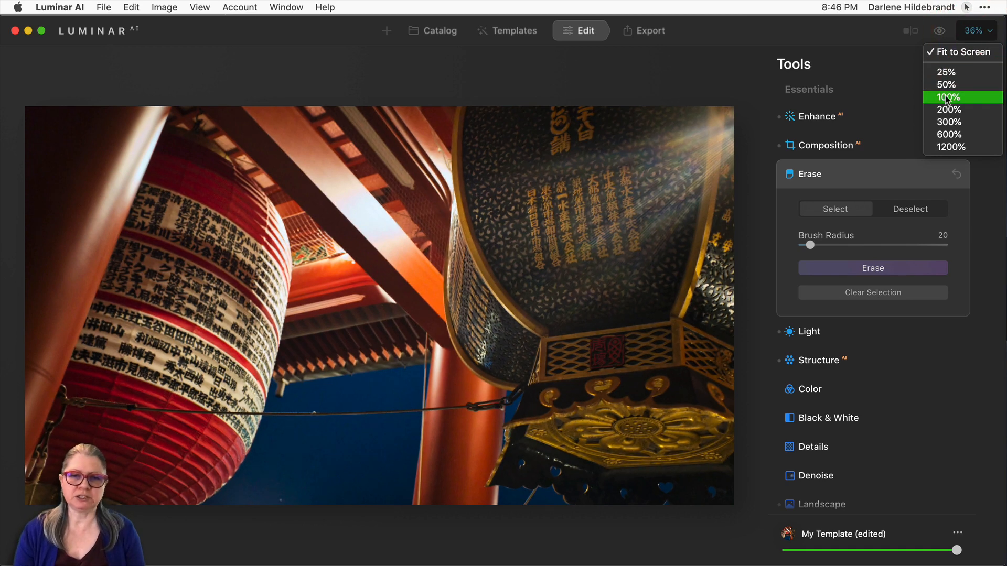
pyautogui.click(948, 97)
pyautogui.scroll(-10, 608, 240)
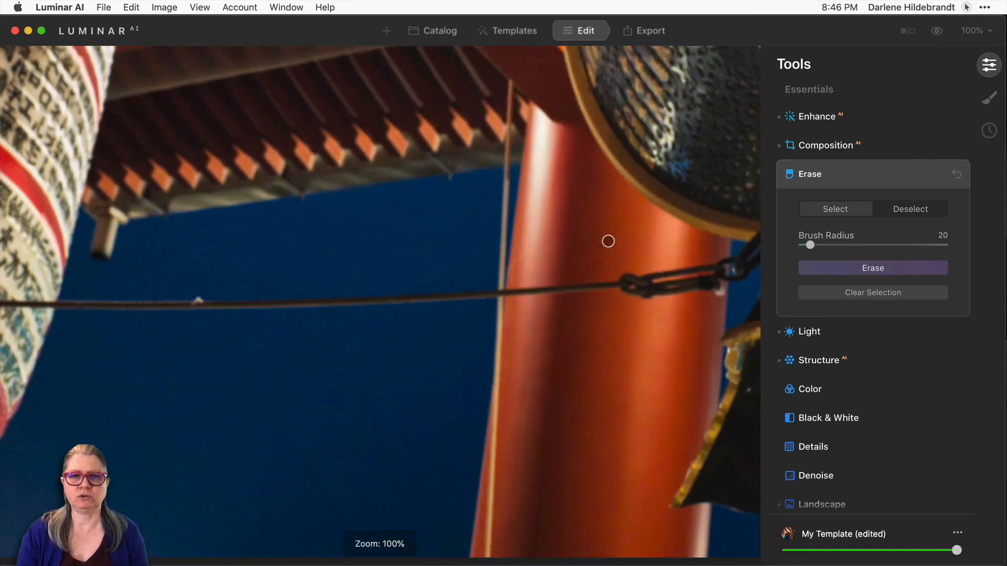
pyautogui.hscroll(-6, 609, 242)
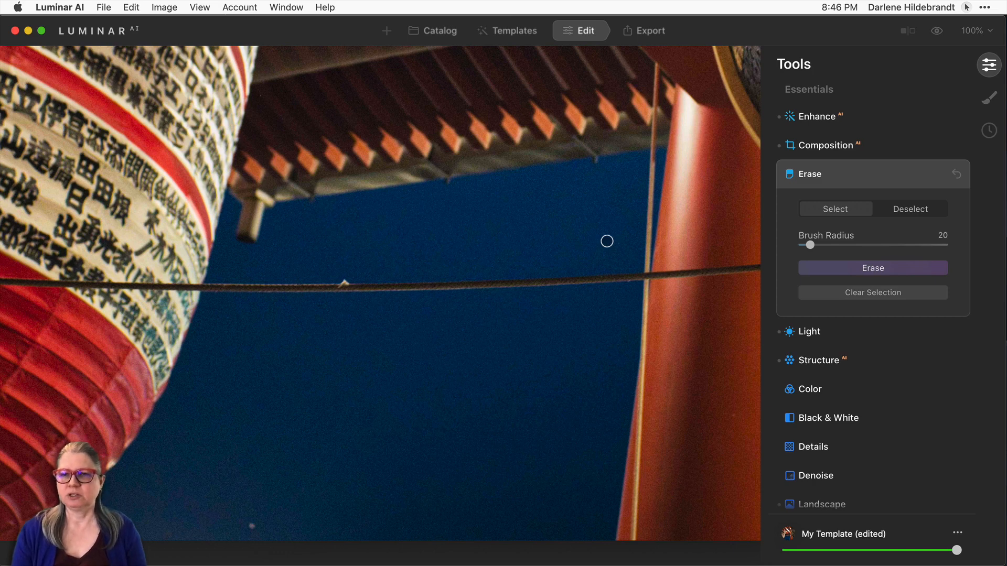
pyautogui.moveTo(810, 247)
pyautogui.mouseDown()
pyautogui.moveTo(919, 244)
pyautogui.moveTo(926, 285)
pyautogui.moveTo(818, 249)
pyautogui.moveTo(836, 259)
pyautogui.mouseUp()
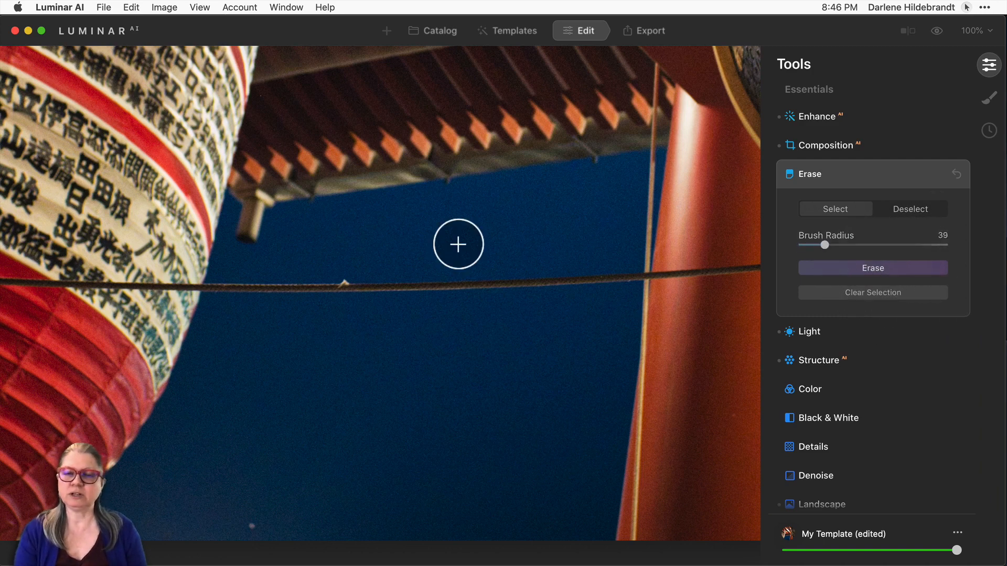
pyautogui.press(']')
pyautogui.press(']')
pyautogui.press(']')
pyautogui.press(']')
pyautogui.press('[')
pyautogui.press('[')
pyautogui.press('[')
pyautogui.press('[')
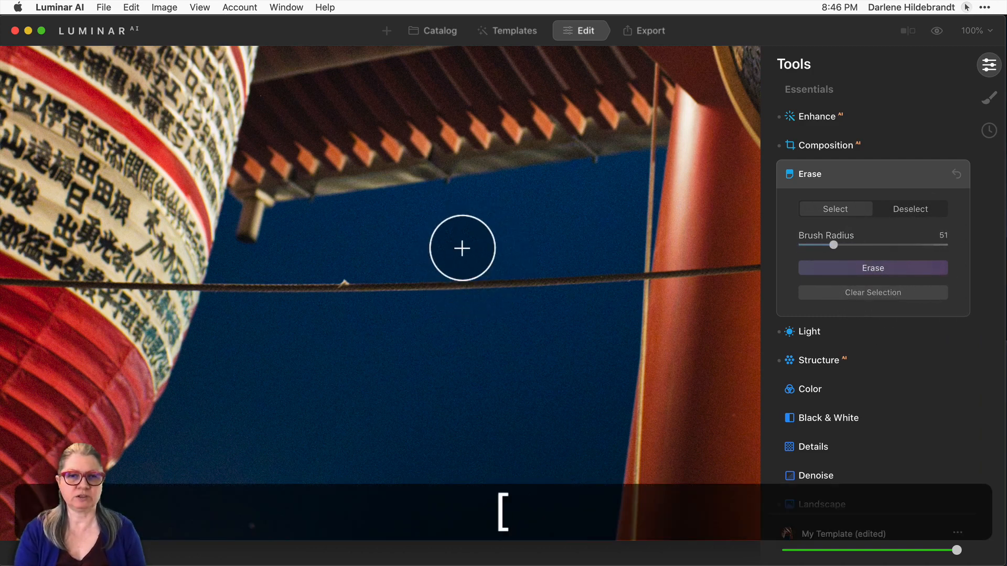
pyautogui.press('[')
pyautogui.press('[')
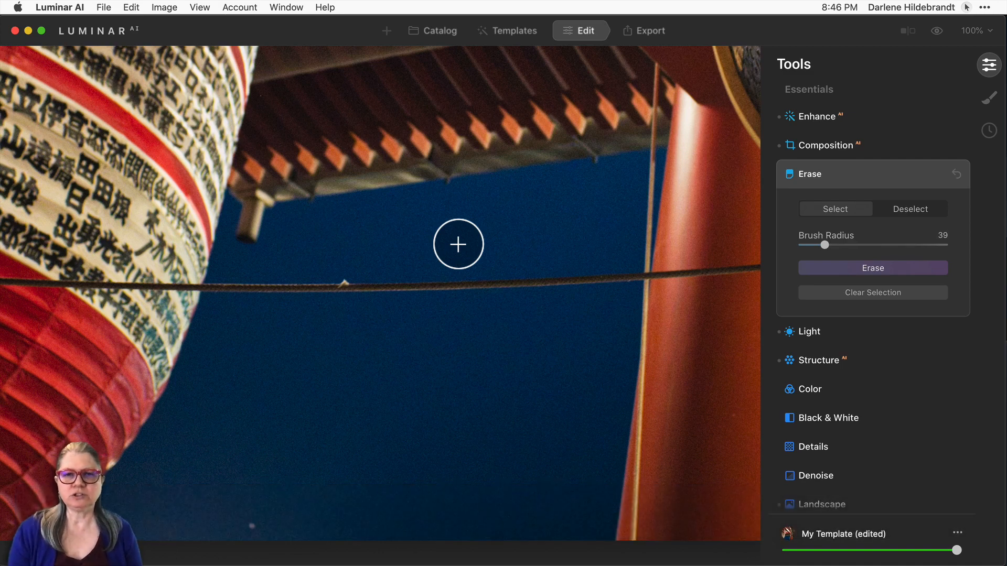
# Step: Mark the small spot in the lower blue sky and the white speck on the rope, and erase both
pyautogui.click(250, 524)
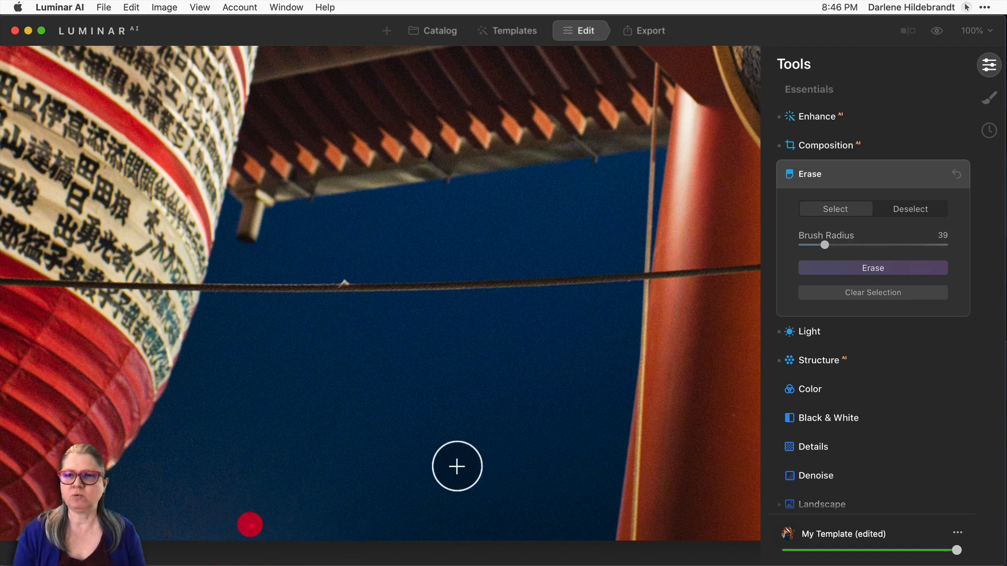
pyautogui.click(829, 209)
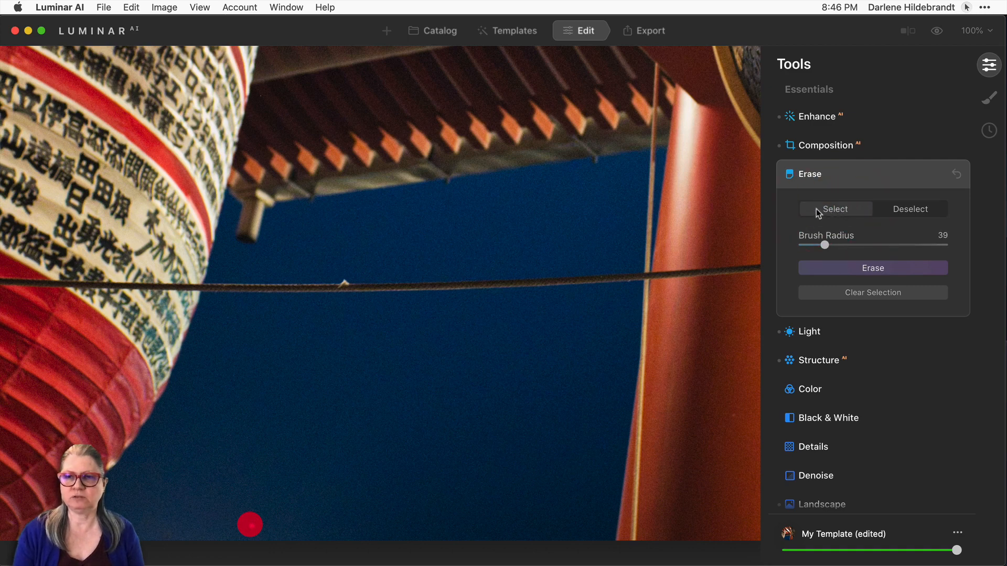
pyautogui.click(899, 213)
pyautogui.click(846, 213)
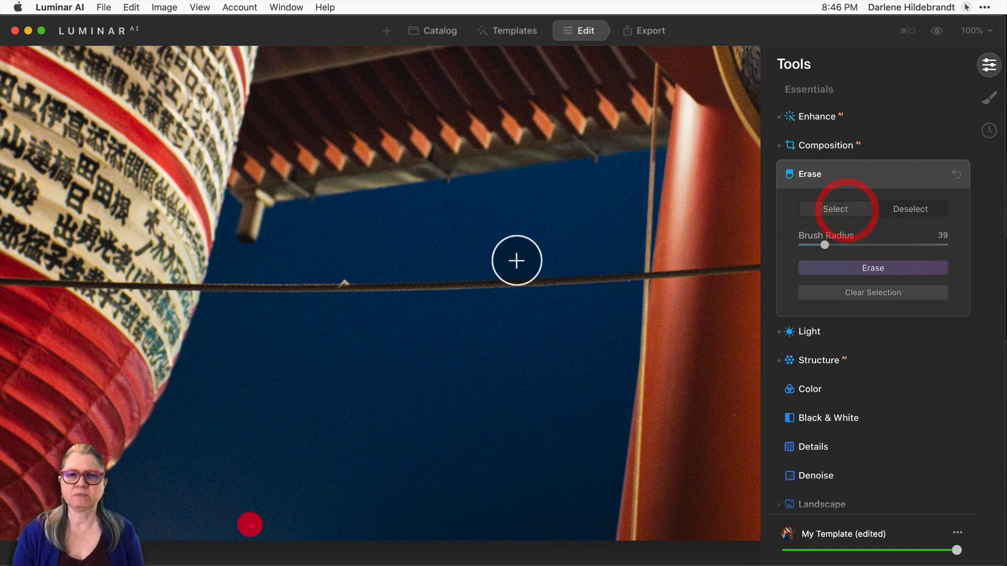
pyautogui.click(344, 284)
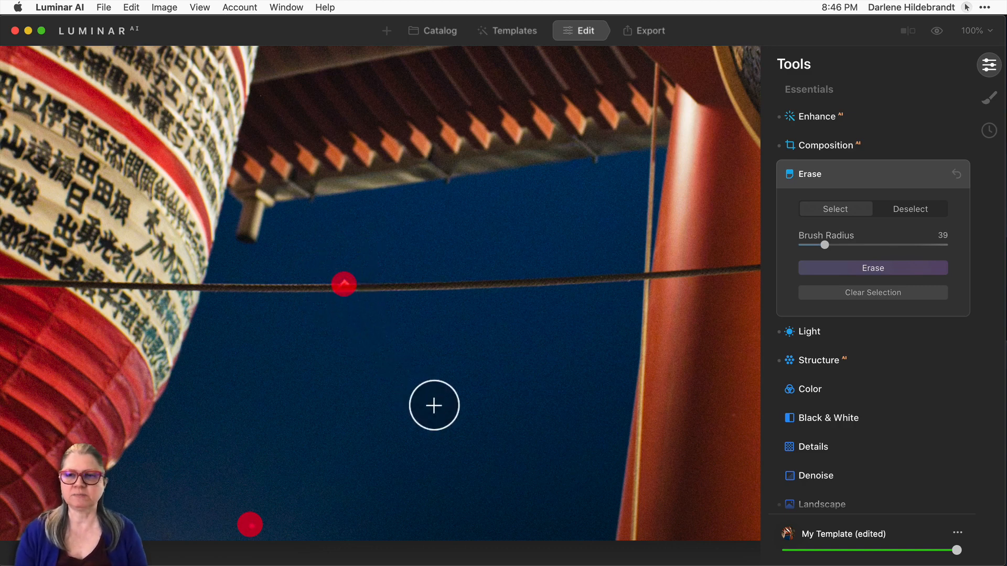
pyautogui.click(857, 267)
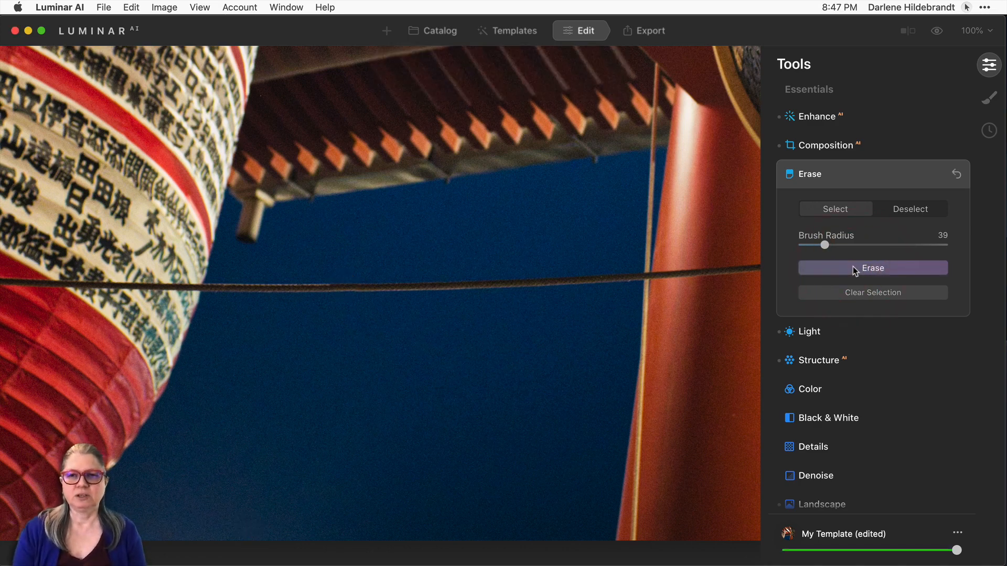
# Step: Paint over the short diagonal rope hanging below the scalloped edge of the black-and-gold lantern, and erase it
pyautogui.hscroll(5, 632, 319)
pyautogui.hscroll(10, 633, 319)
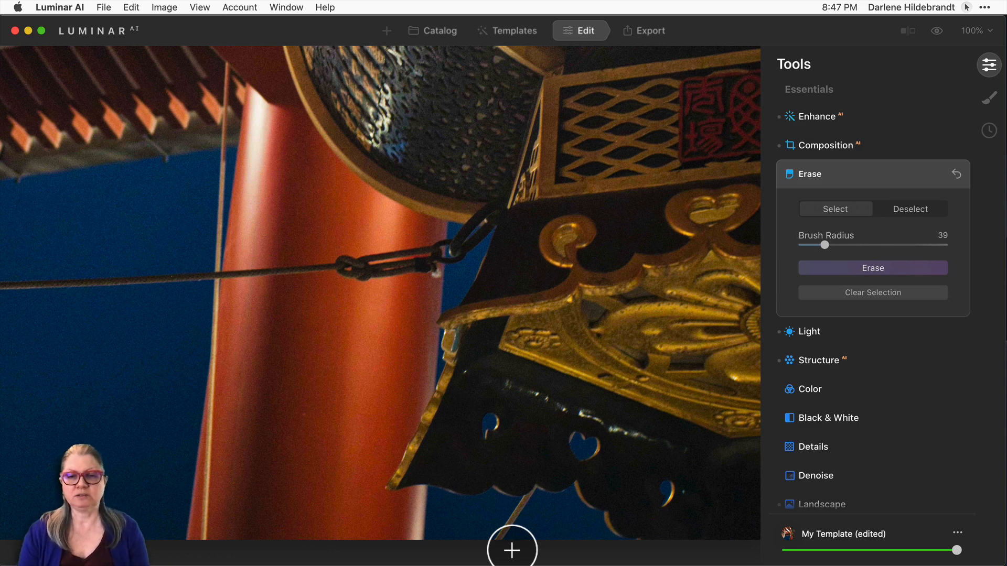
pyautogui.moveTo(511, 548); pyautogui.dragTo(544, 505)
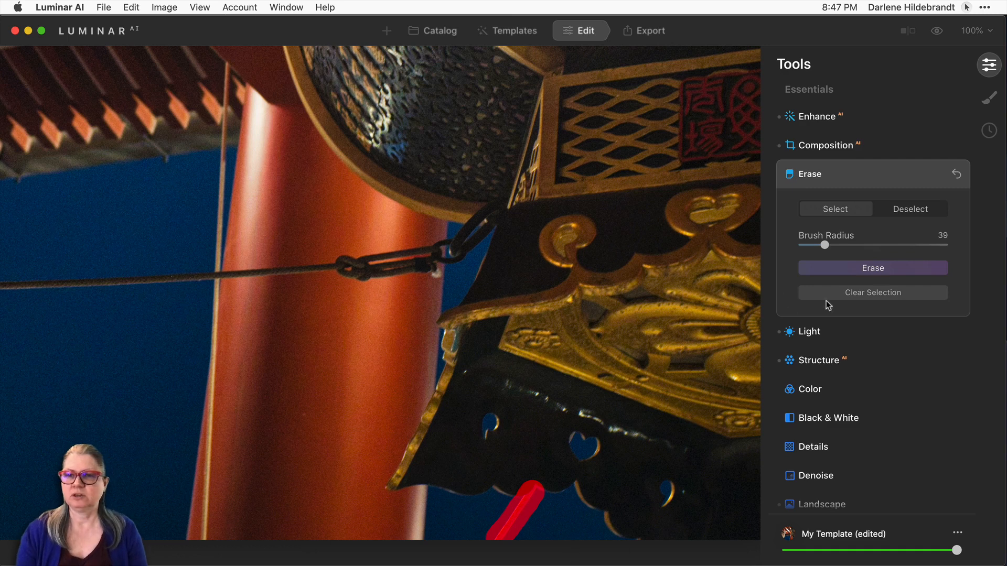
pyautogui.click(864, 270)
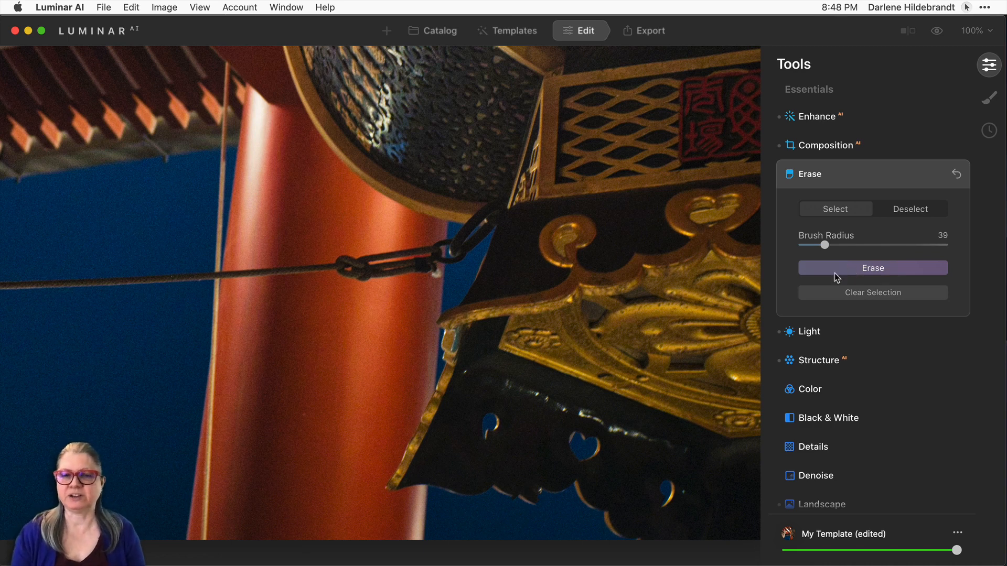
# Step: Erase small leftover spots on the black lantern's scalloped edge and dark side with a brush radius of 22, and close the Erase tool
pyautogui.press('[')
pyautogui.press('[')
pyautogui.press('[')
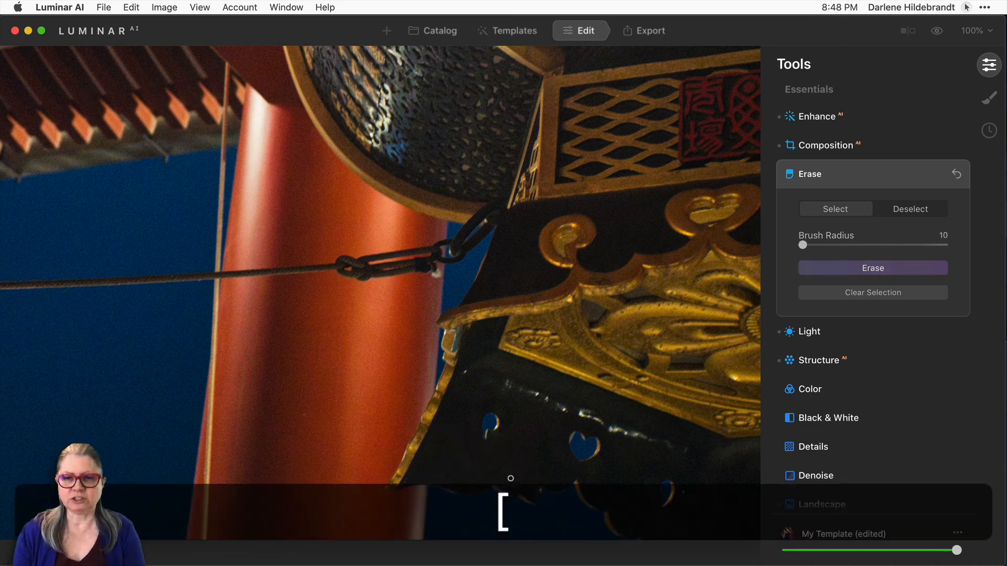
pyautogui.press(']')
pyautogui.click(539, 490)
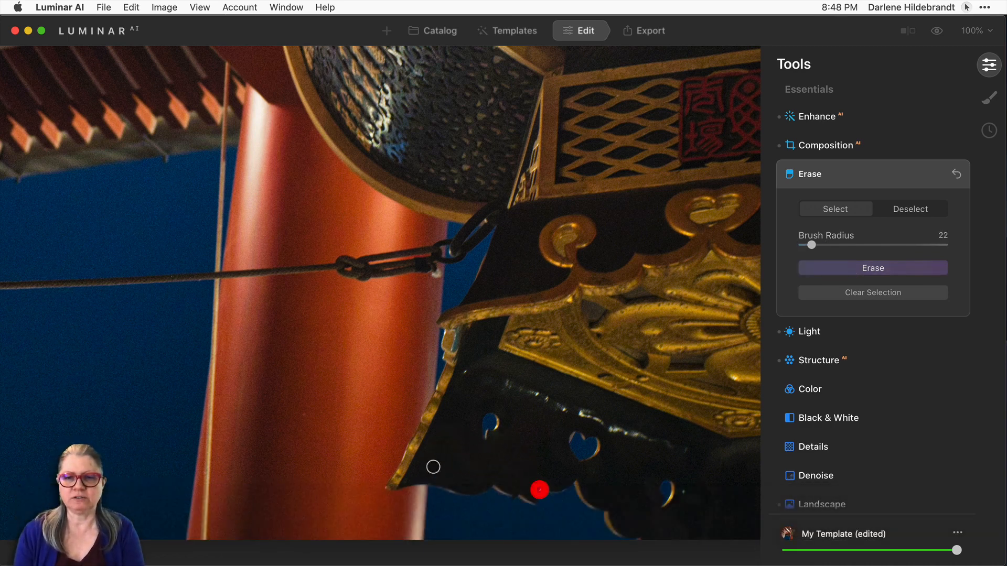
pyautogui.click(466, 372)
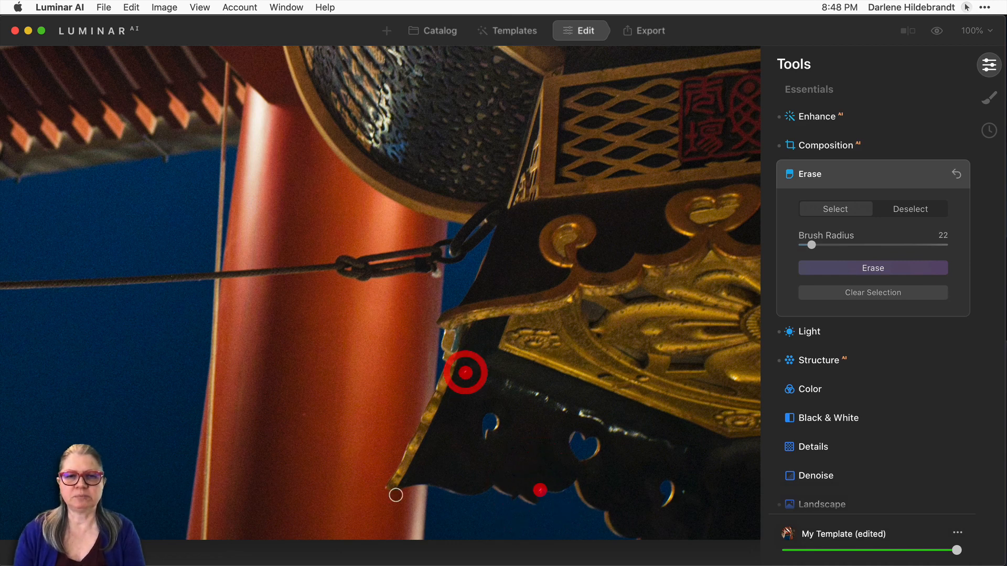
pyautogui.click(865, 269)
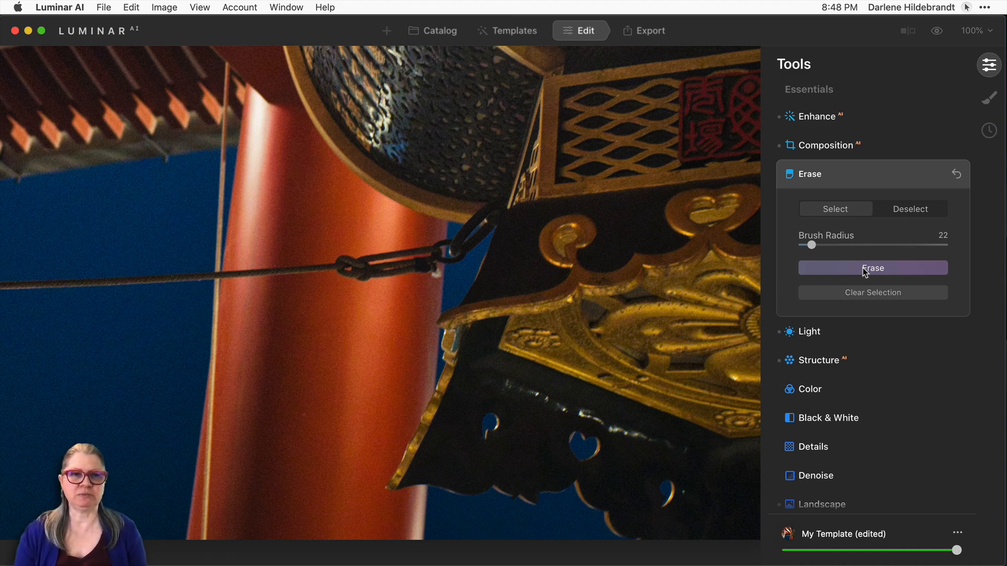
pyautogui.click(873, 173)
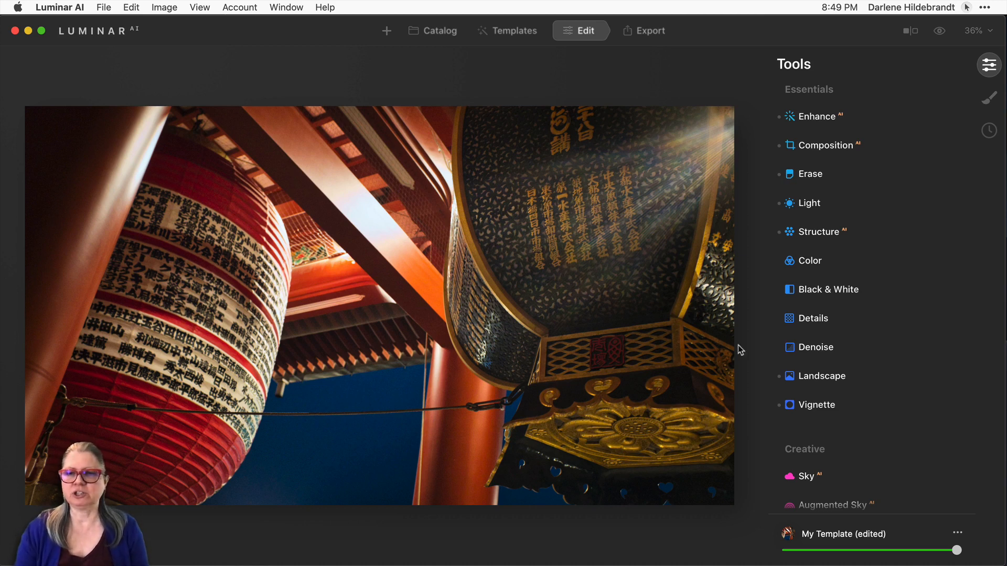
# Step: Adjust the lantern photo's Details without a mask: Small Details 20, Medium Details 70, Large Details -26 and Sharpen 19
pyautogui.click(813, 319)
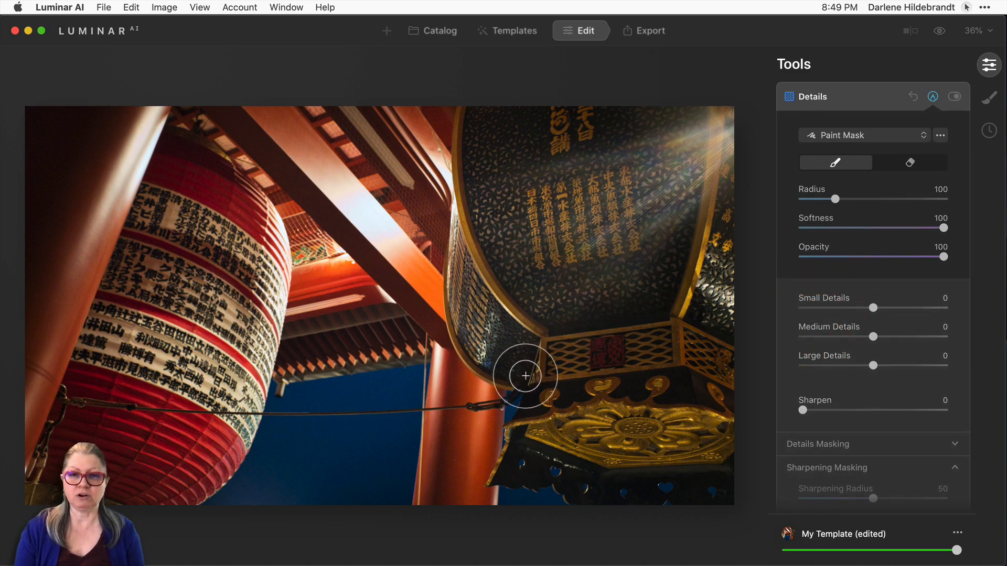
pyautogui.click(932, 96)
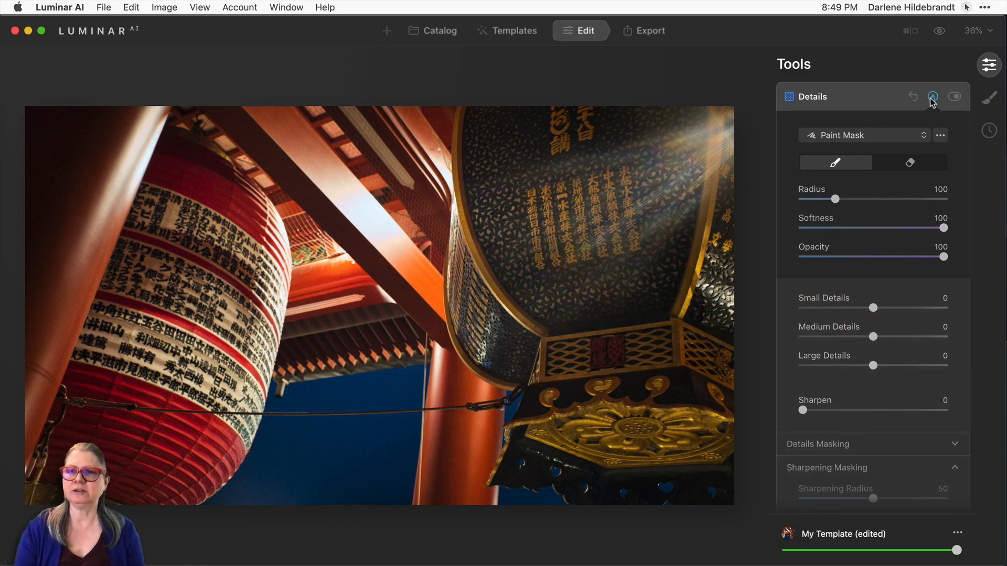
pyautogui.click(560, 272)
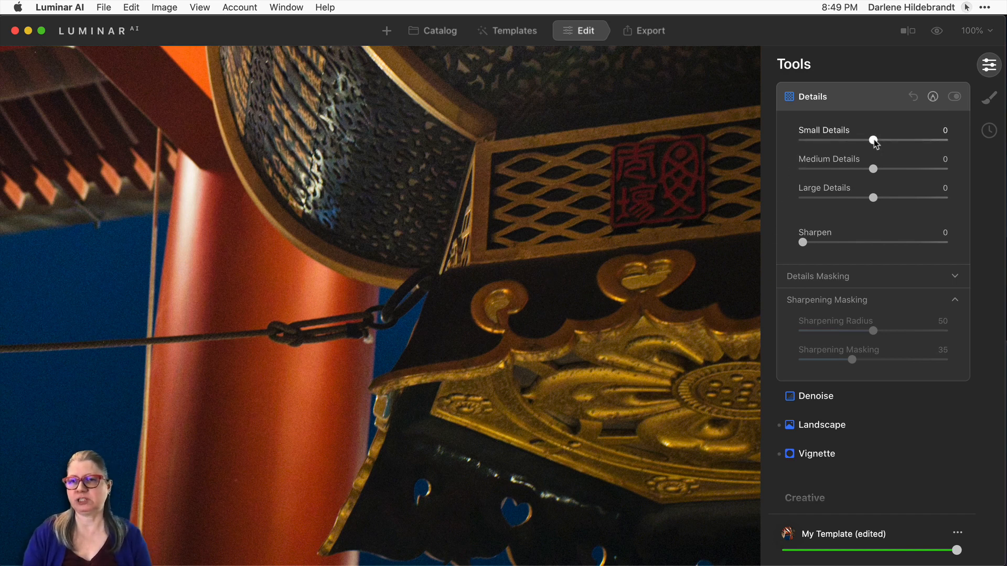
pyautogui.moveTo(874, 141); pyautogui.dragTo(925, 140)
pyautogui.click(933, 139)
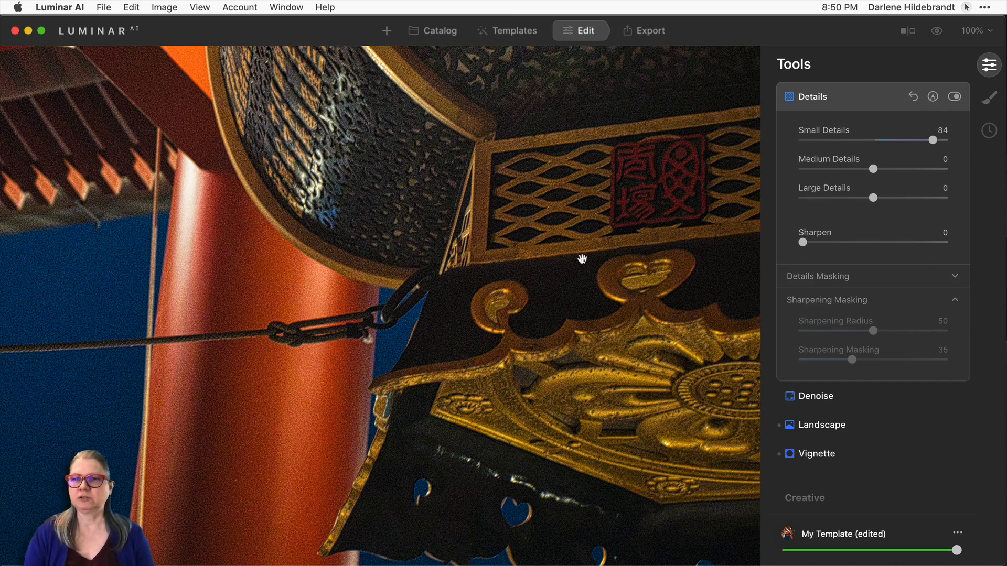
pyautogui.moveTo(935, 143); pyautogui.dragTo(887, 141)
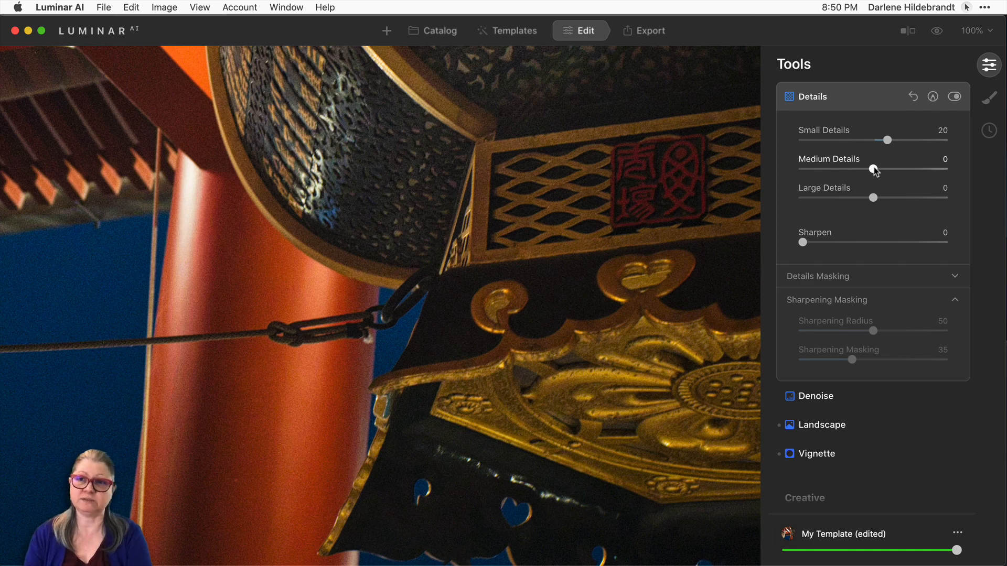
pyautogui.moveTo(873, 169); pyautogui.dragTo(923, 167)
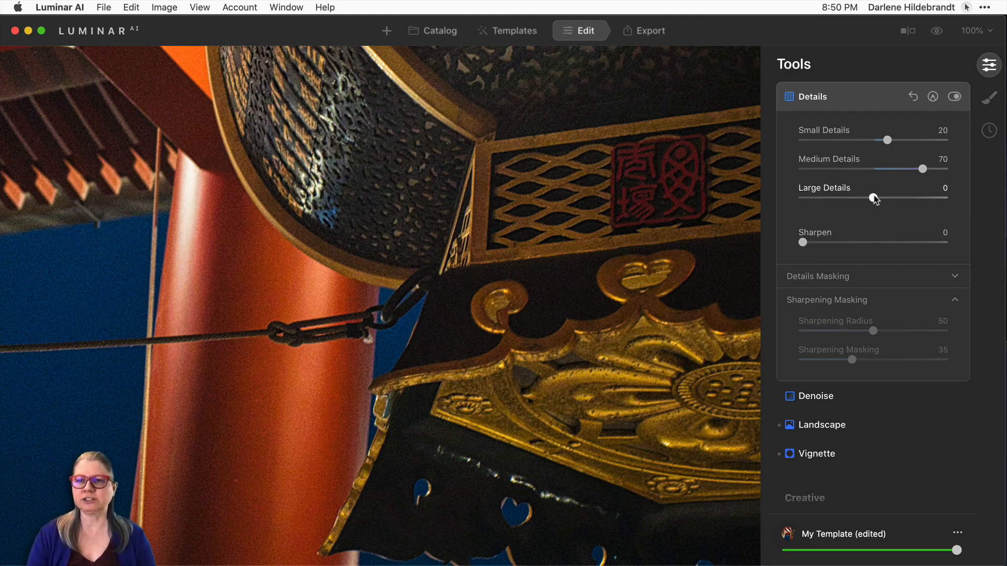
pyautogui.moveTo(872, 198); pyautogui.dragTo(853, 199)
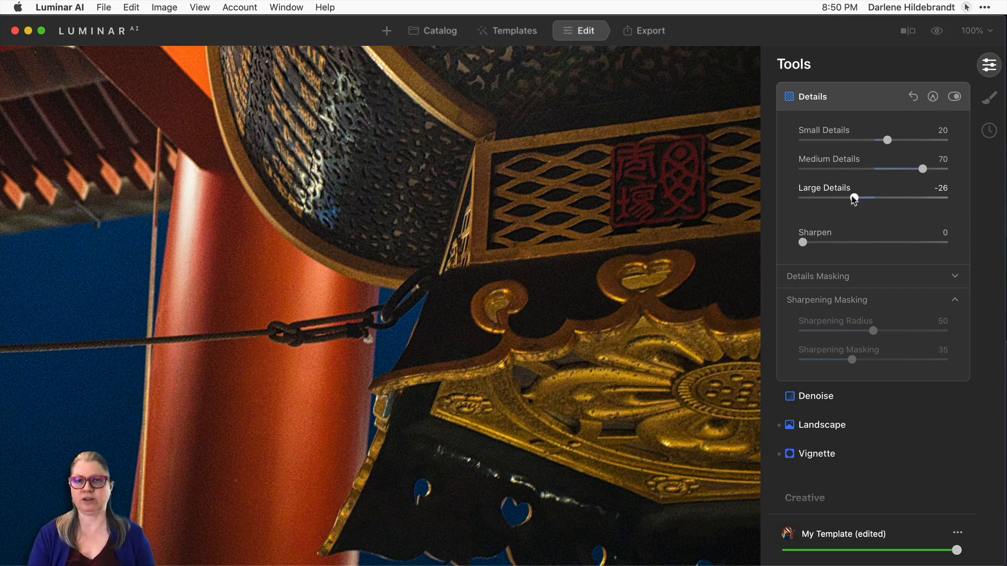
pyautogui.moveTo(803, 244); pyautogui.dragTo(944, 243)
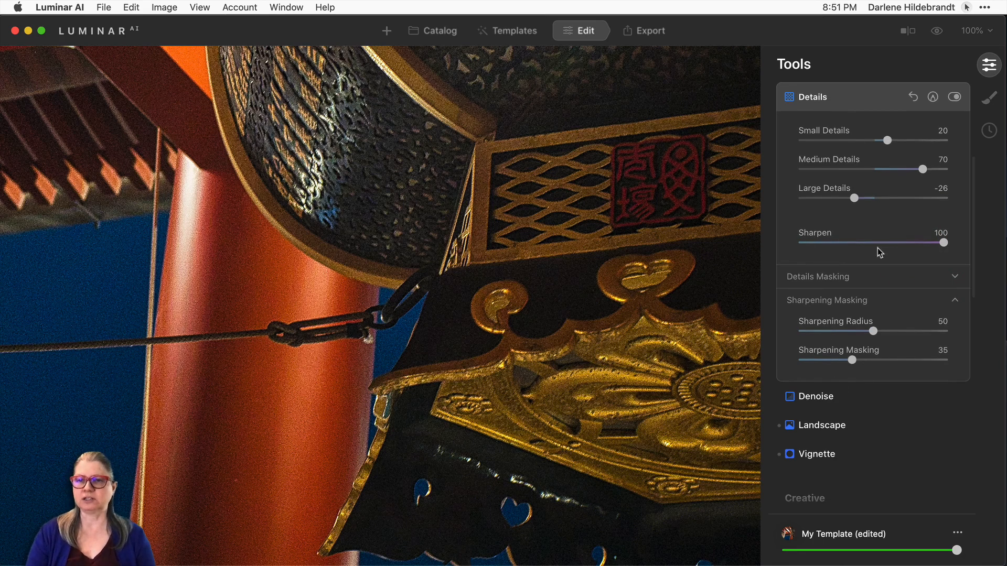
pyautogui.click(827, 243)
pyautogui.click(828, 243)
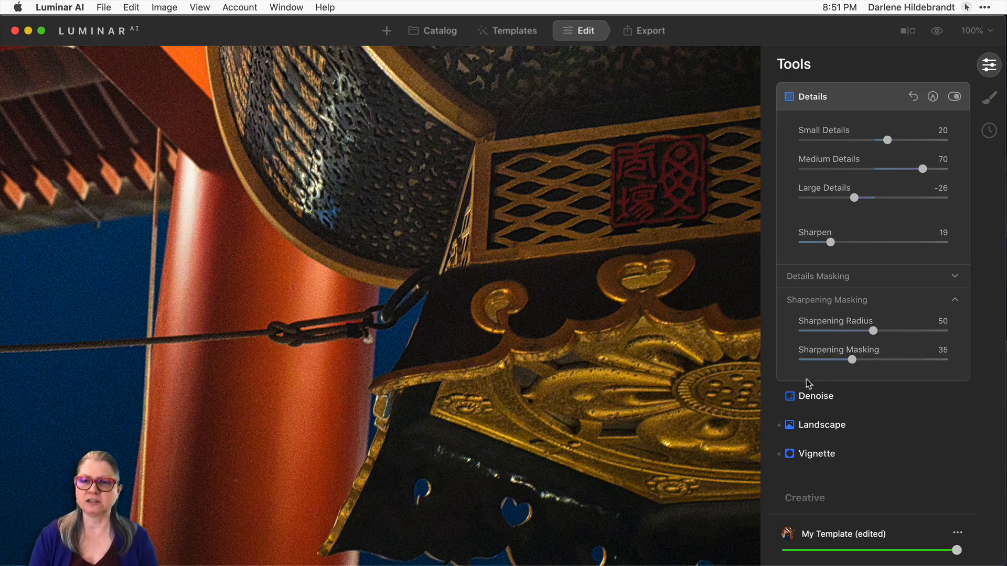
# Step: Denoise the lantern photo with Luminosity Denoise, Color Denoise and the advanced Boost all set to 100
pyautogui.click(814, 397)
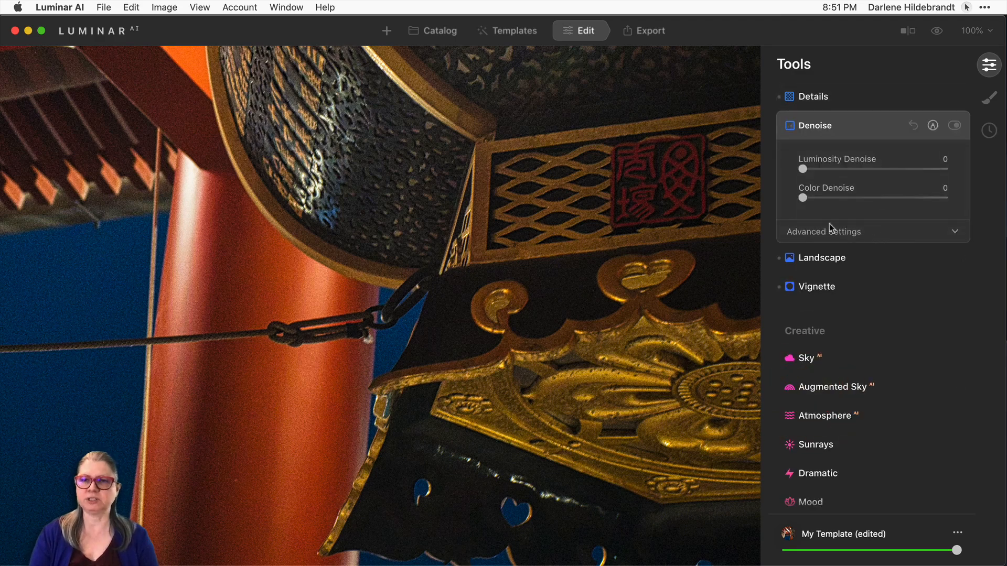
pyautogui.click(789, 231)
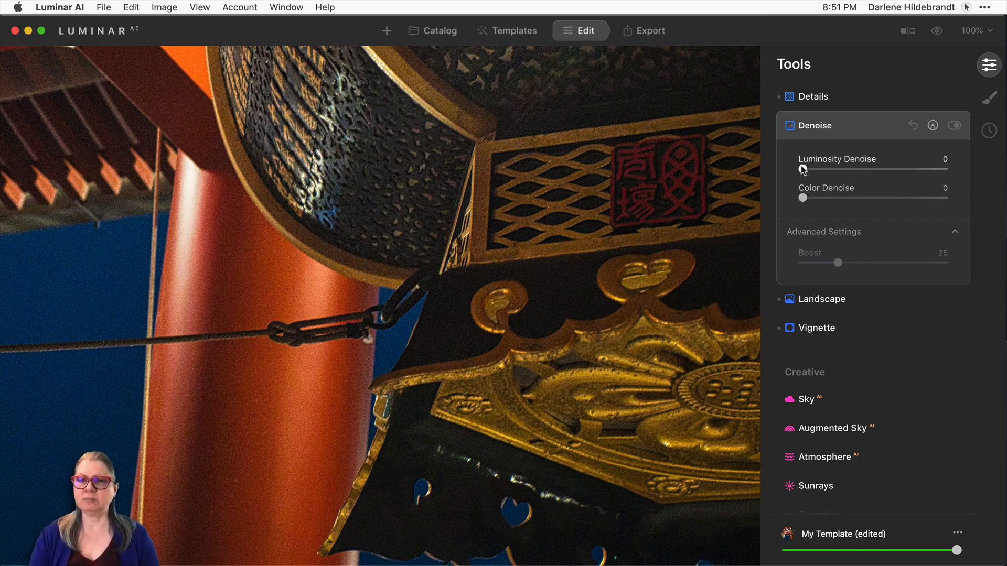
pyautogui.moveTo(802, 169); pyautogui.dragTo(958, 172)
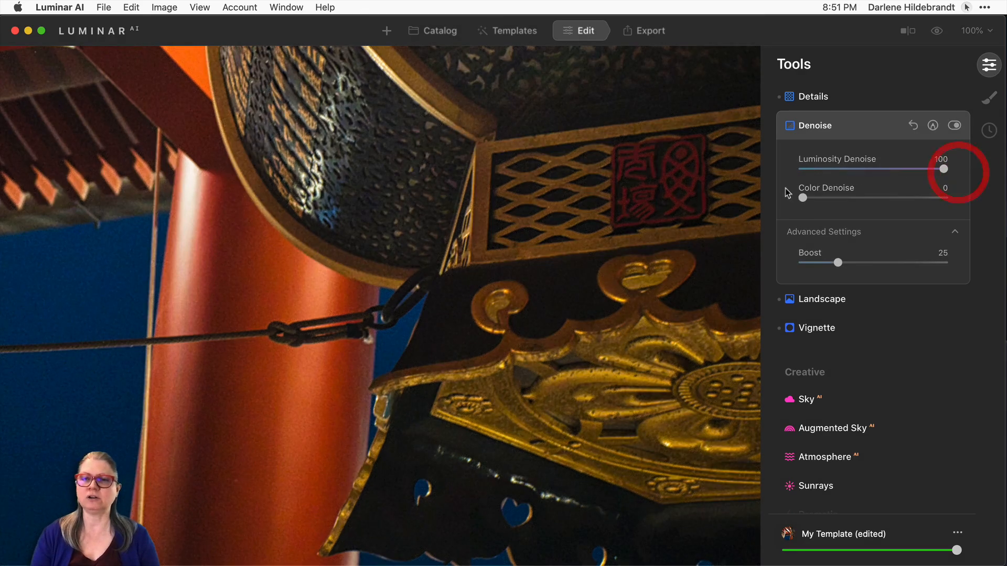
pyautogui.moveTo(803, 198); pyautogui.dragTo(974, 198)
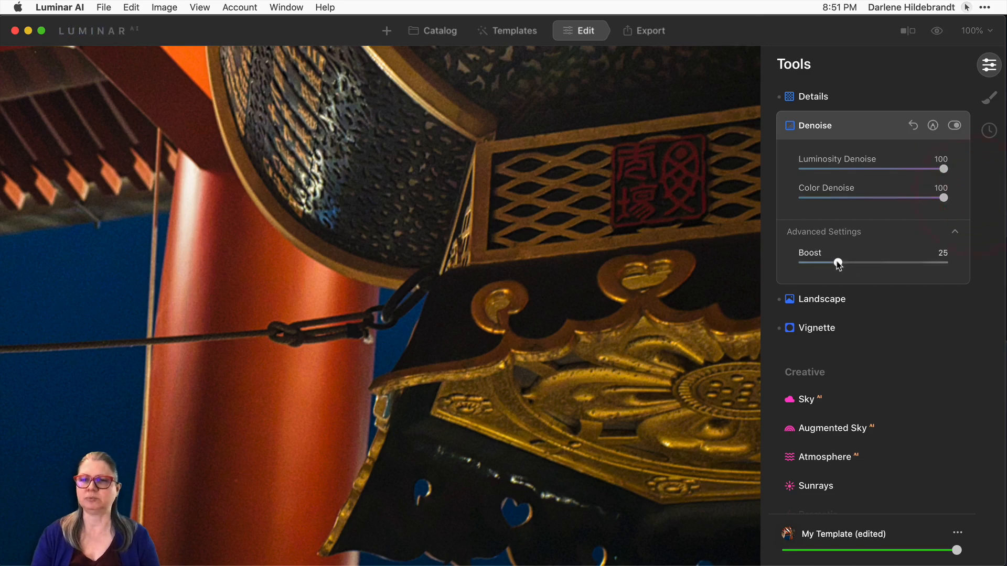
pyautogui.moveTo(838, 264); pyautogui.dragTo(984, 265)
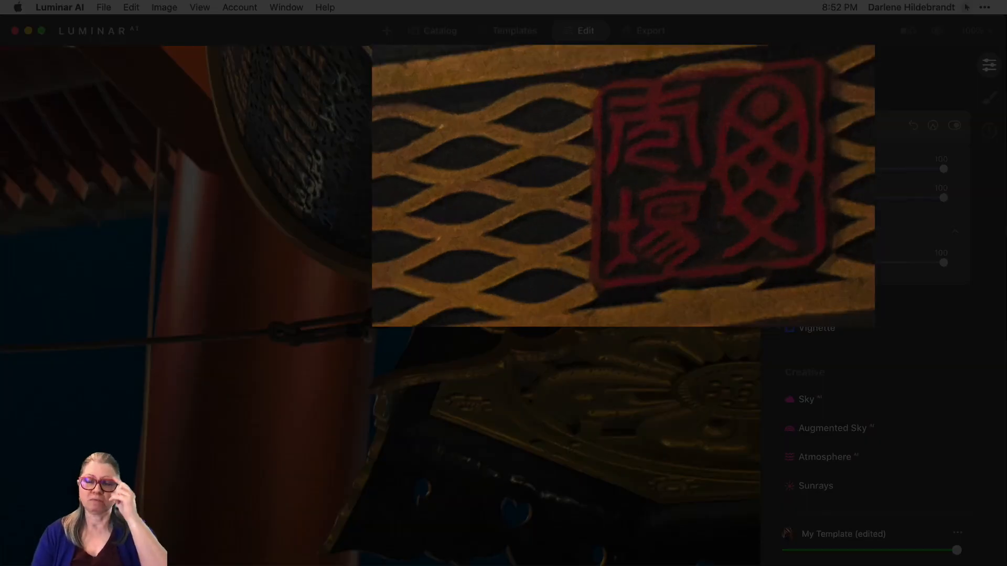
# Step: Refine the Details adjustment to Sharpen 26 and Small Details 27, and compare the photo with its original
pyautogui.click(807, 96)
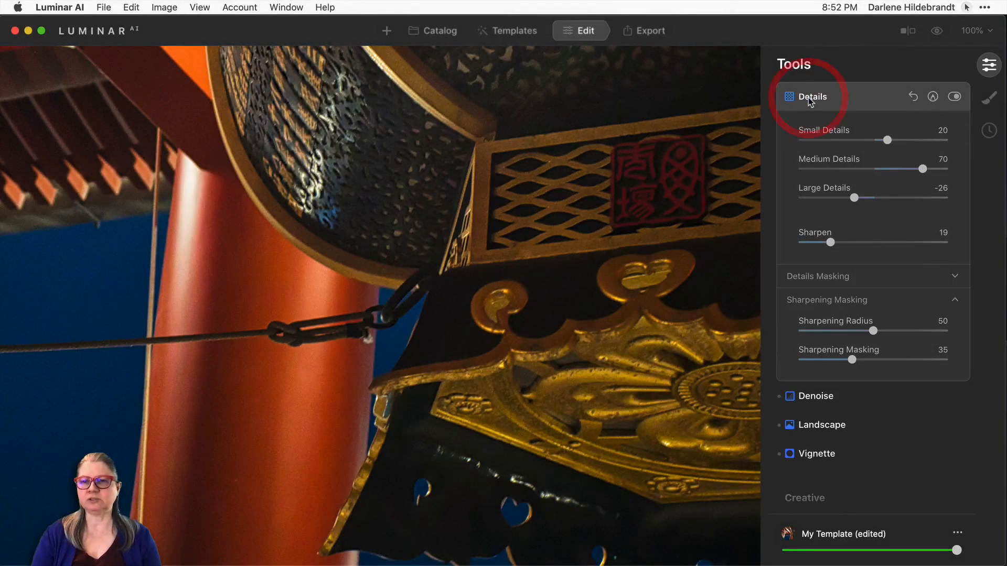
pyautogui.moveTo(829, 245); pyautogui.dragTo(840, 243)
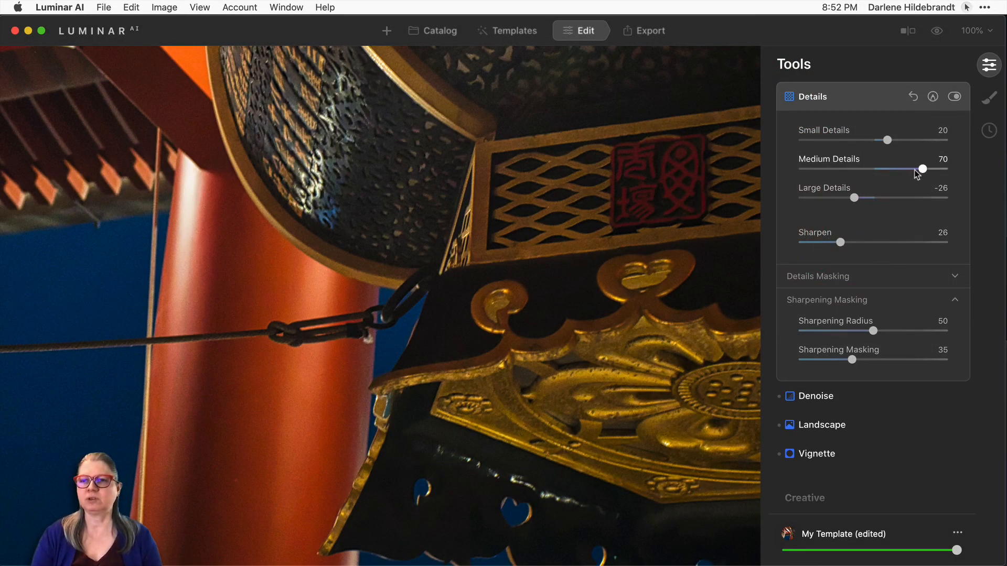
pyautogui.click(921, 169)
pyautogui.moveTo(887, 140); pyautogui.dragTo(891, 140)
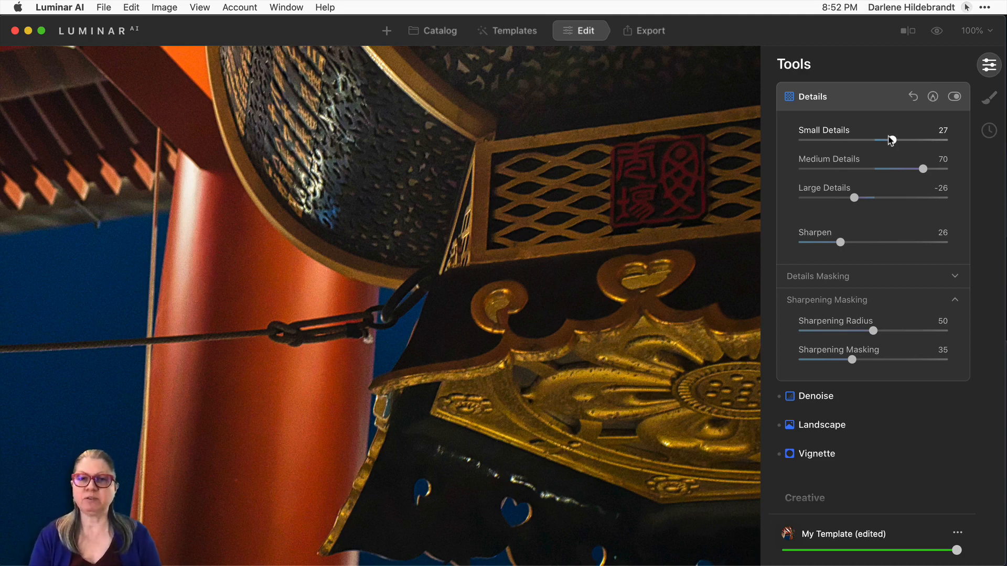
pyautogui.press('\\')
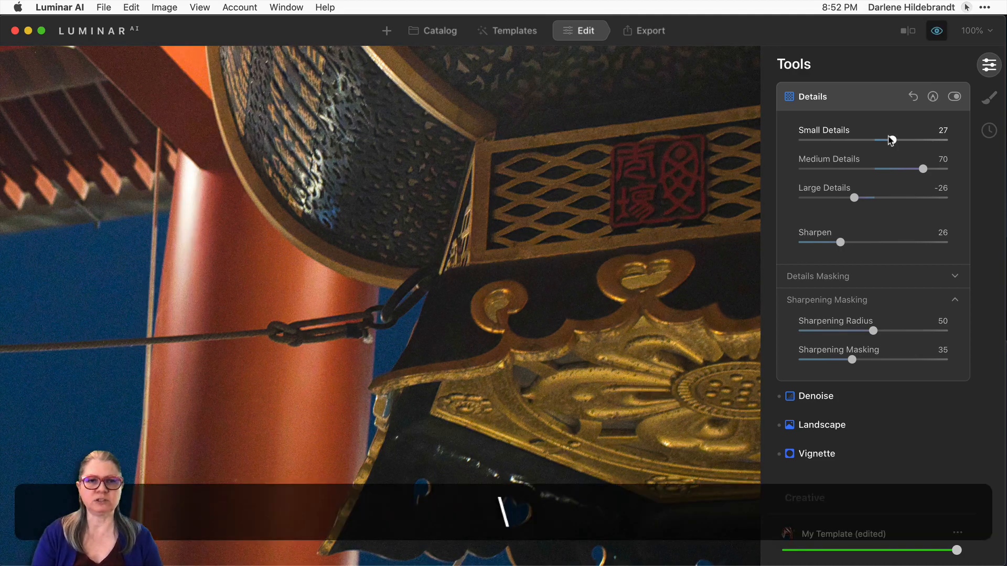
pyautogui.press('\\')
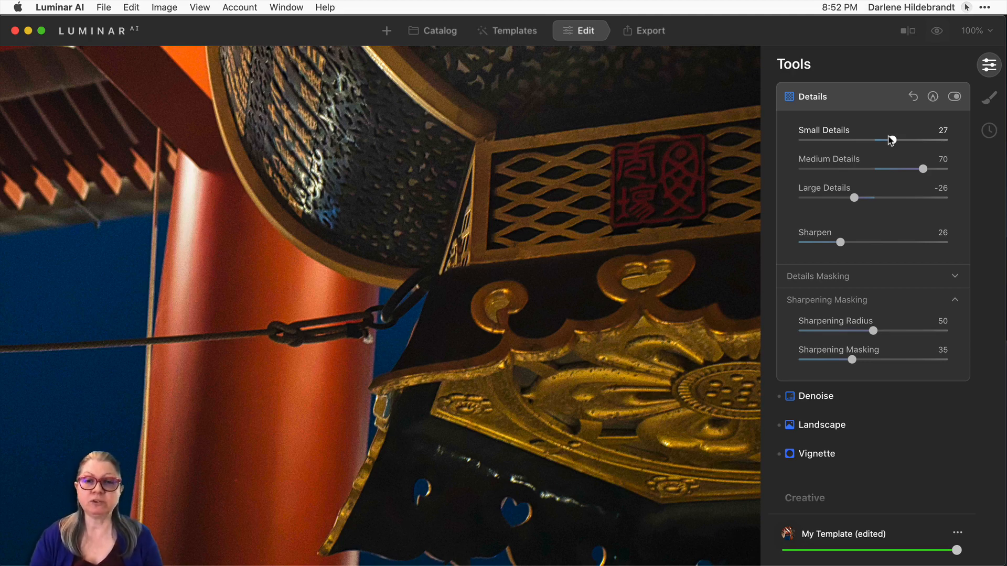
# Step: Set Blacks to -32 and Highlights to -67 in the Light adjustments using the clipping display, and compare the whole photo with its original
pyautogui.click(592, 282)
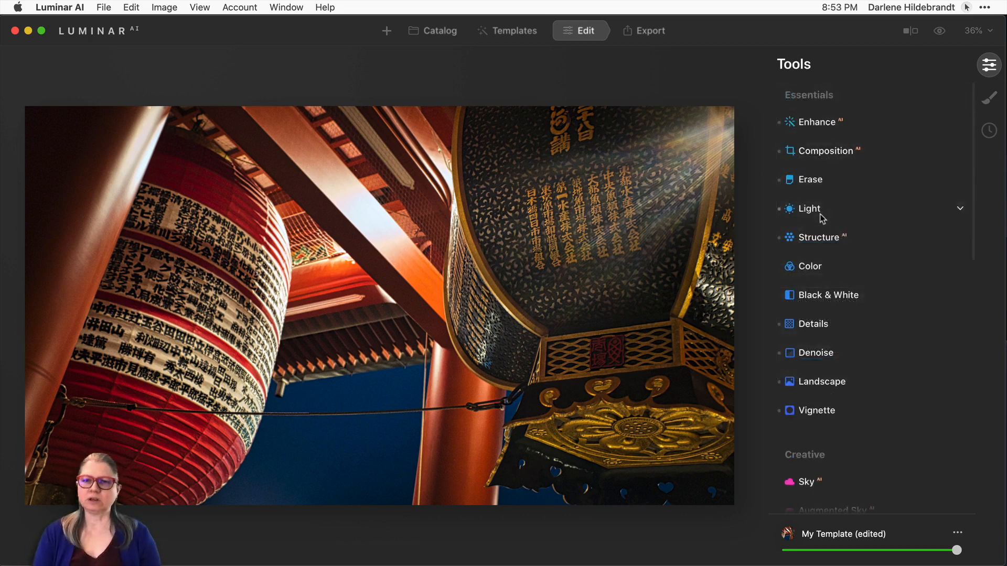
pyautogui.click(819, 214)
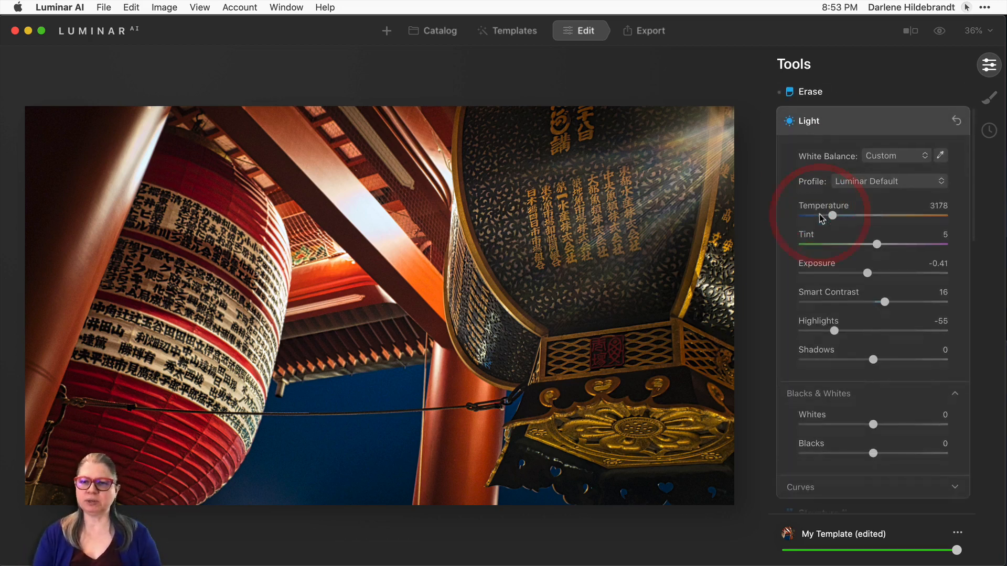
pyautogui.click(798, 429)
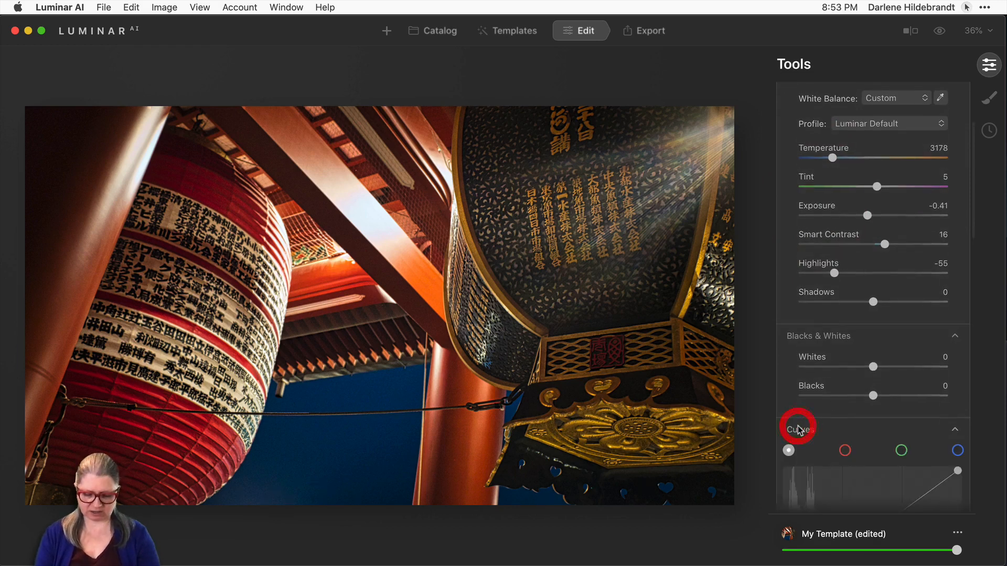
pyautogui.moveTo(872, 395); pyautogui.dragTo(850, 394)
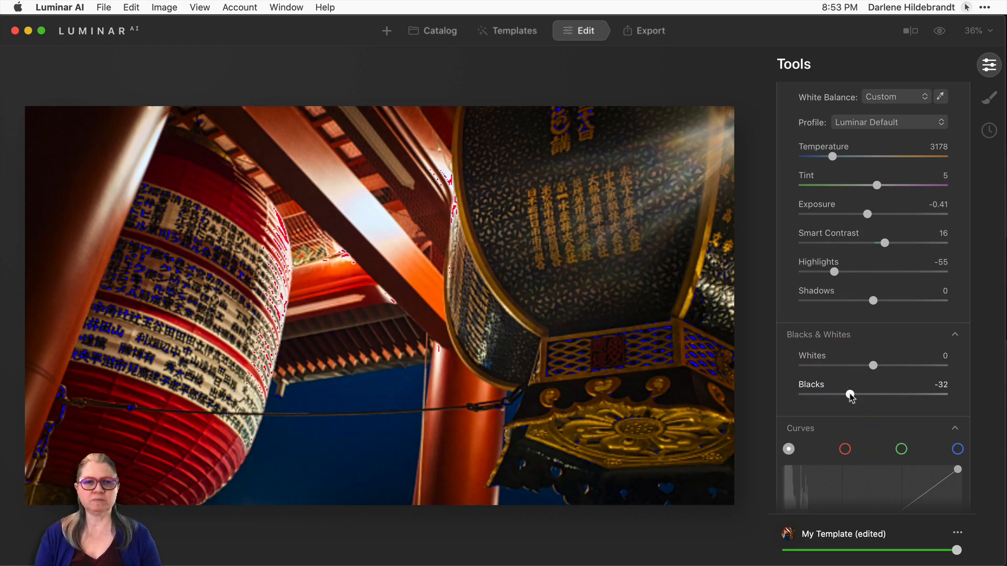
pyautogui.moveTo(834, 273); pyautogui.dragTo(826, 274)
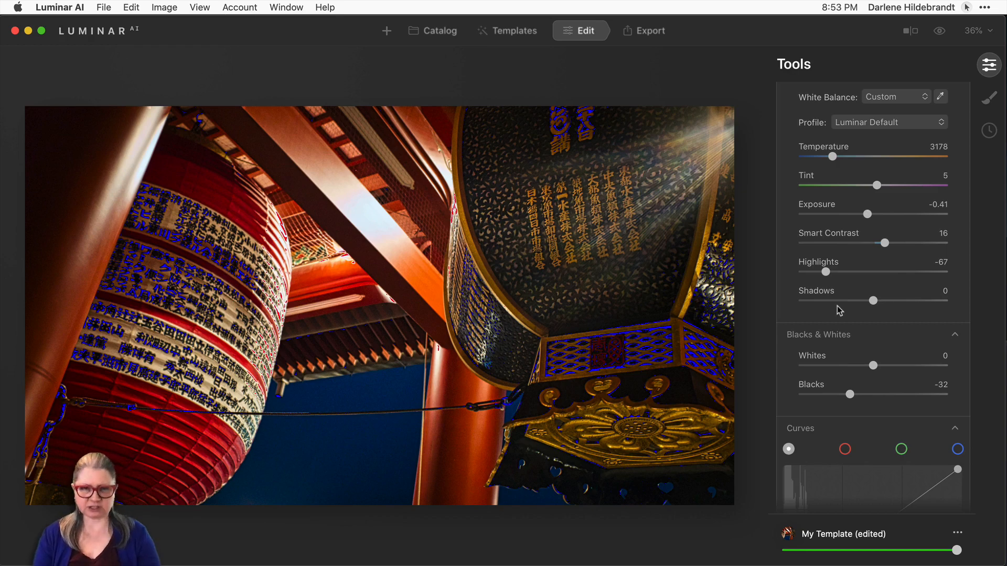
pyautogui.press('j')
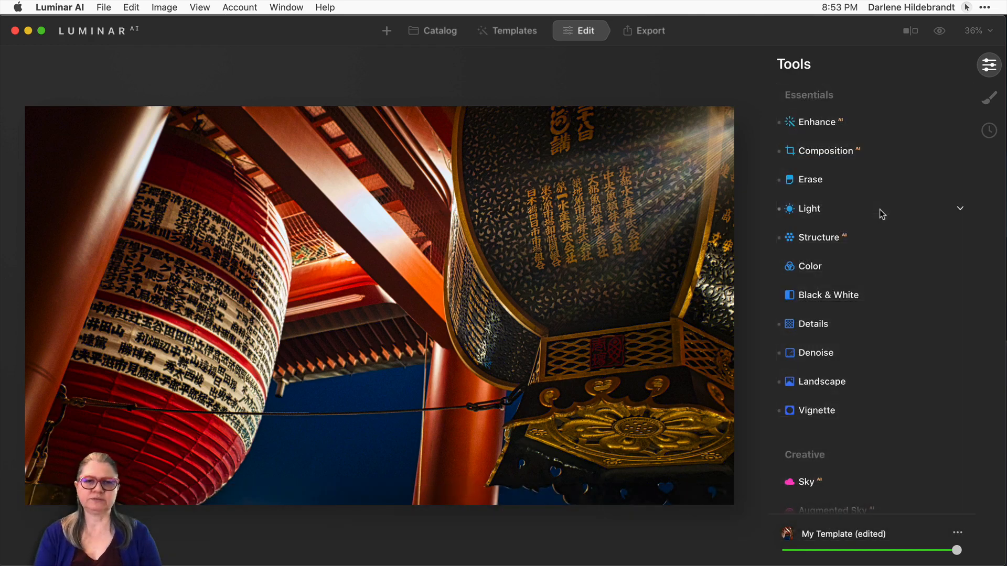
pyautogui.press('\\')
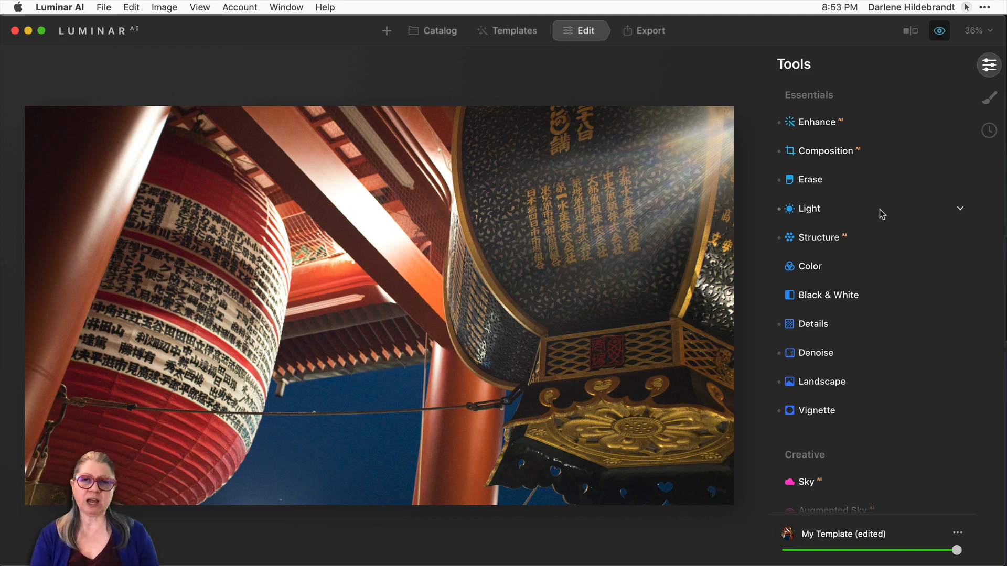
pyautogui.press('\\')
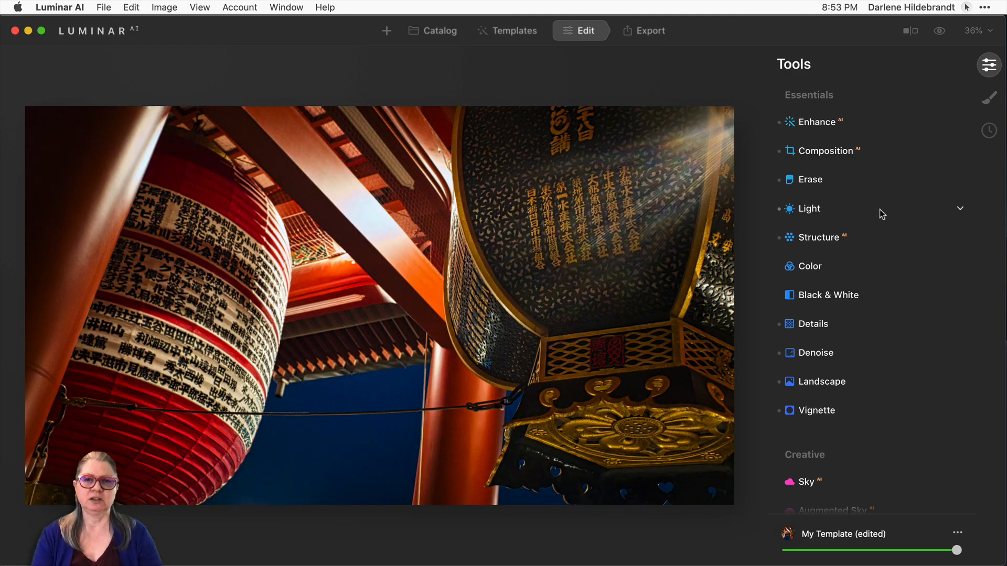